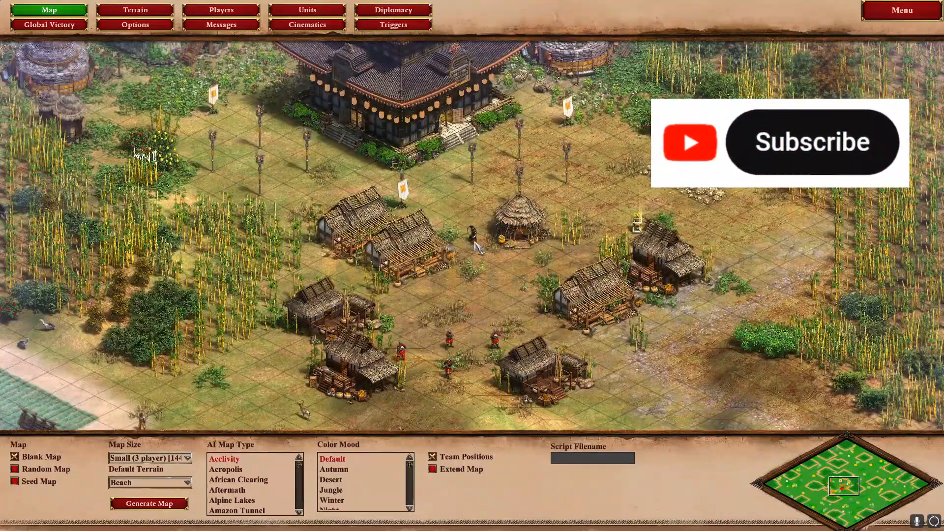
Launch a test play of the ninja village scenario from the editor.
left_click(473, 240)
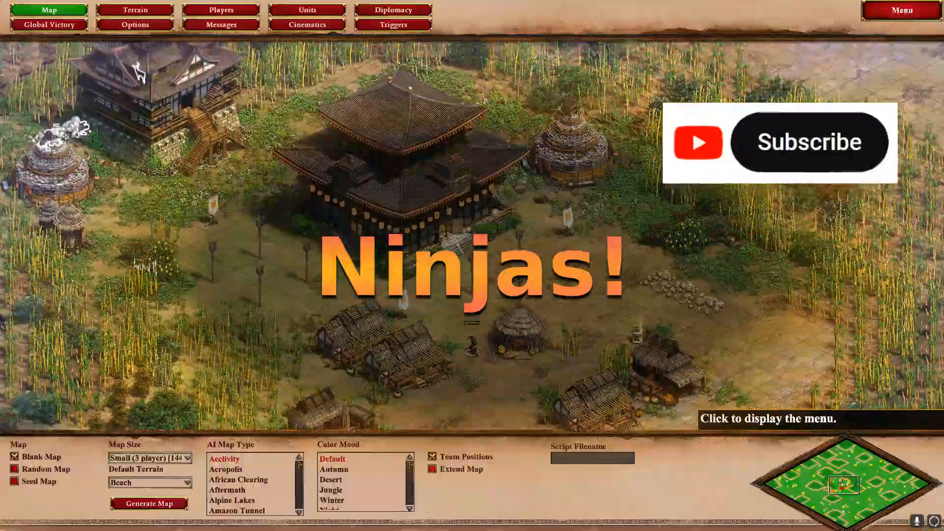
left_click(898, 7)
left_click(466, 306)
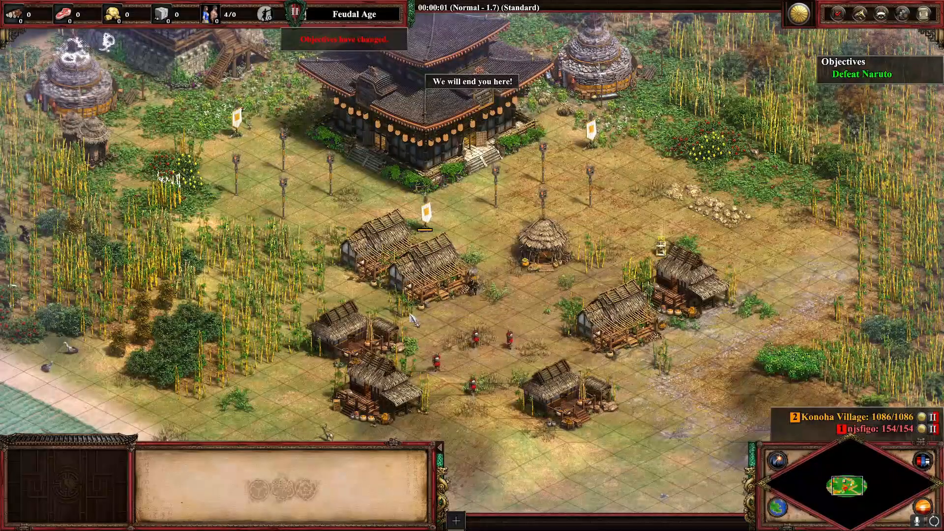
Select the four red Akatsuki units, send them to attack Naruto, and follow the fight between the huts.
left_click_drag(411, 315, 576, 445)
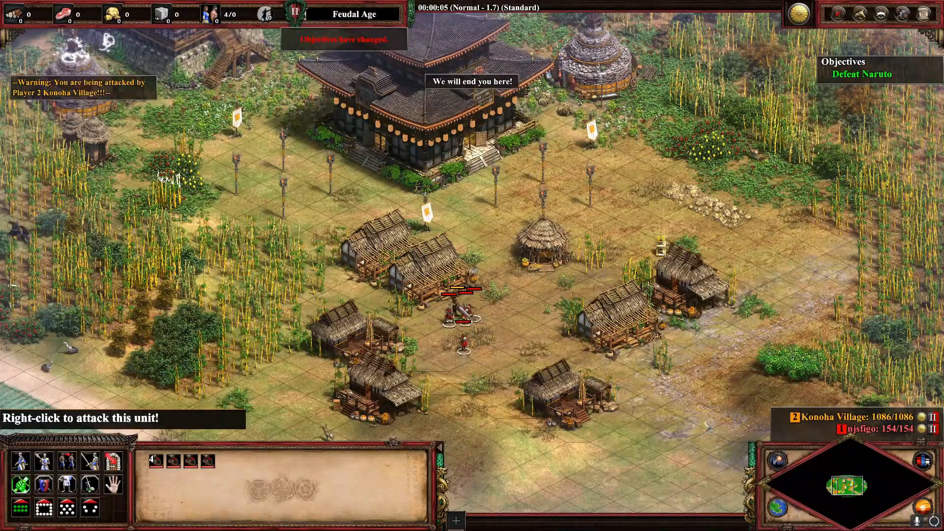
left_click(462, 305)
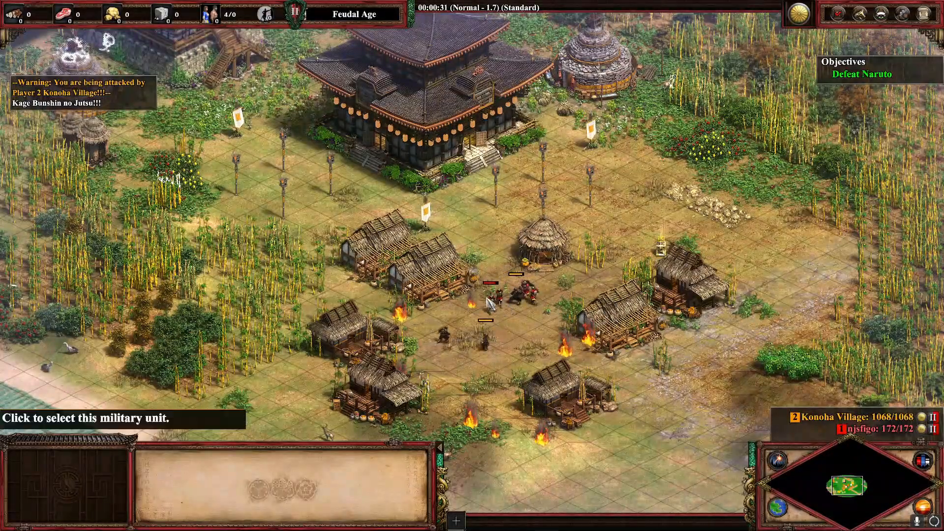
middle_click_drag(511, 334, 508, 236)
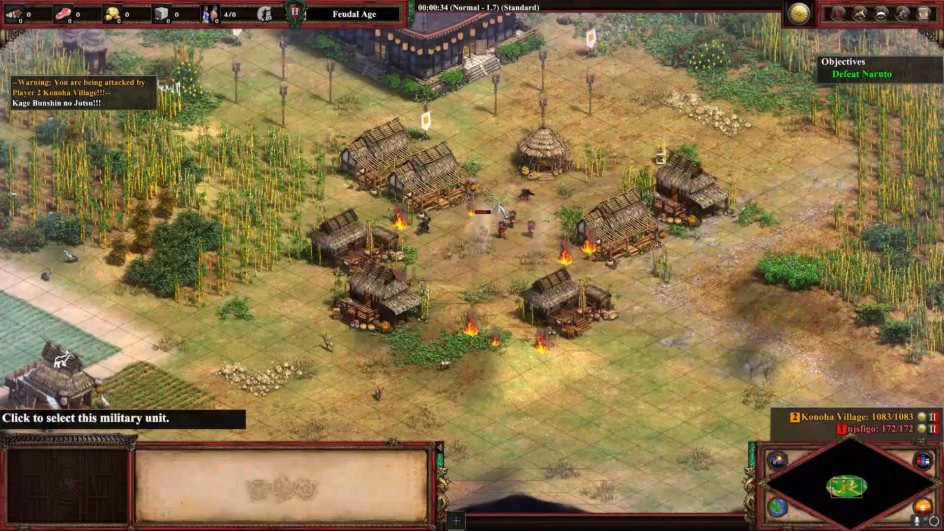
scroll(492, 234, "up", 2)
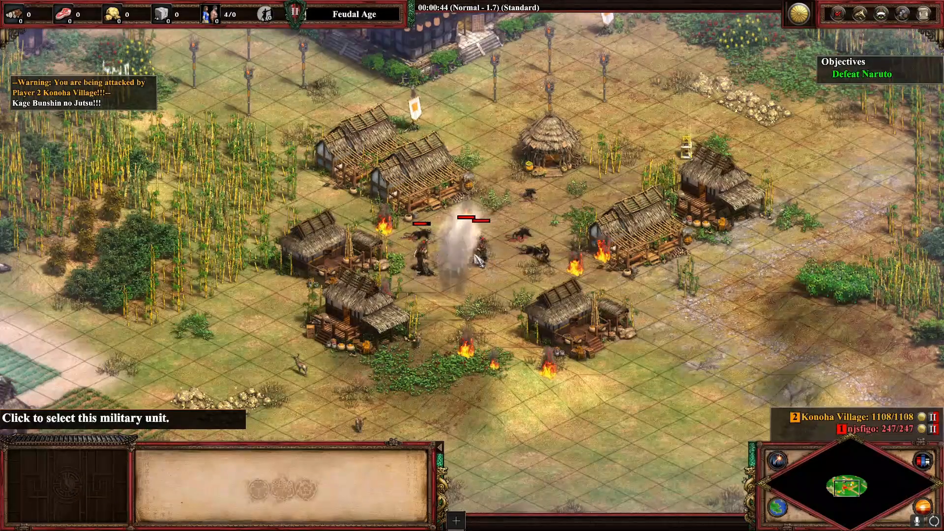
Reselect the Akatsuki group and inspect a single fighter's stats during the battle.
left_click_drag(381, 197, 569, 313)
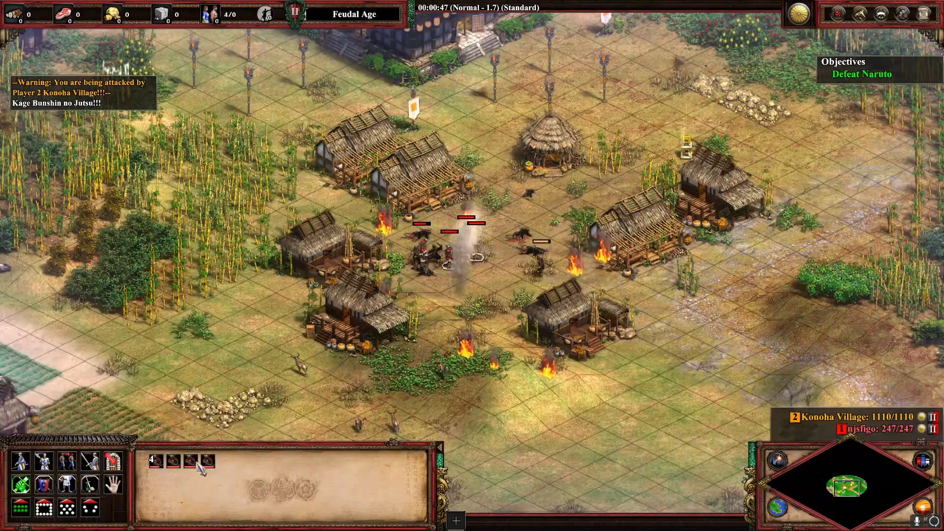
left_click(195, 462)
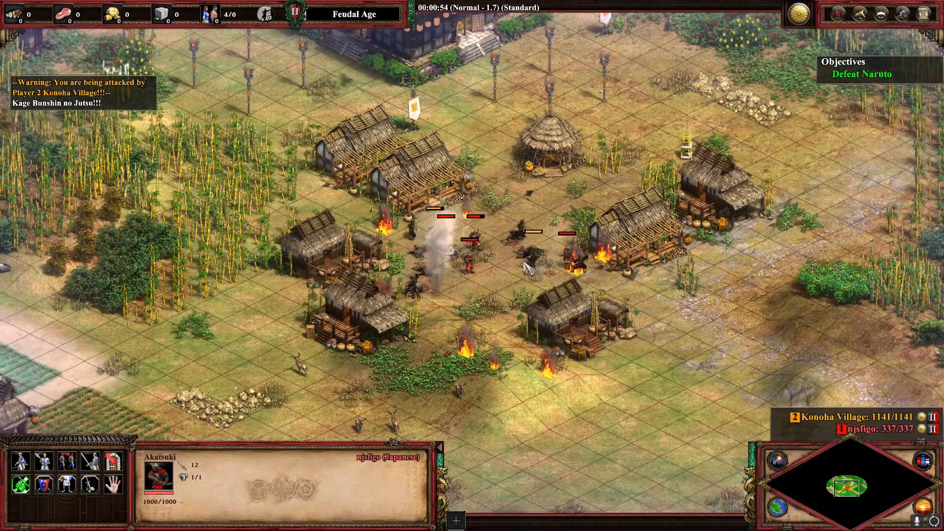
left_click(802, 293)
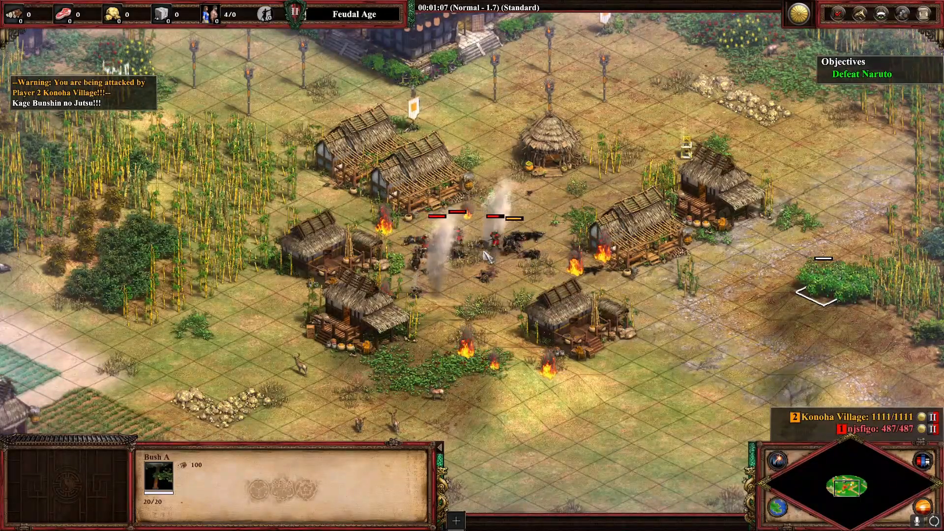
left_click(422, 267)
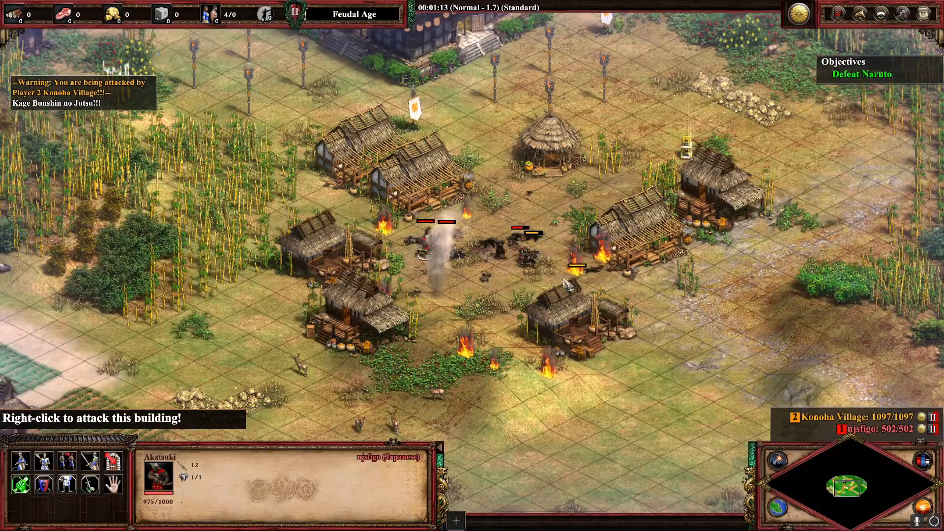
left_click(514, 264)
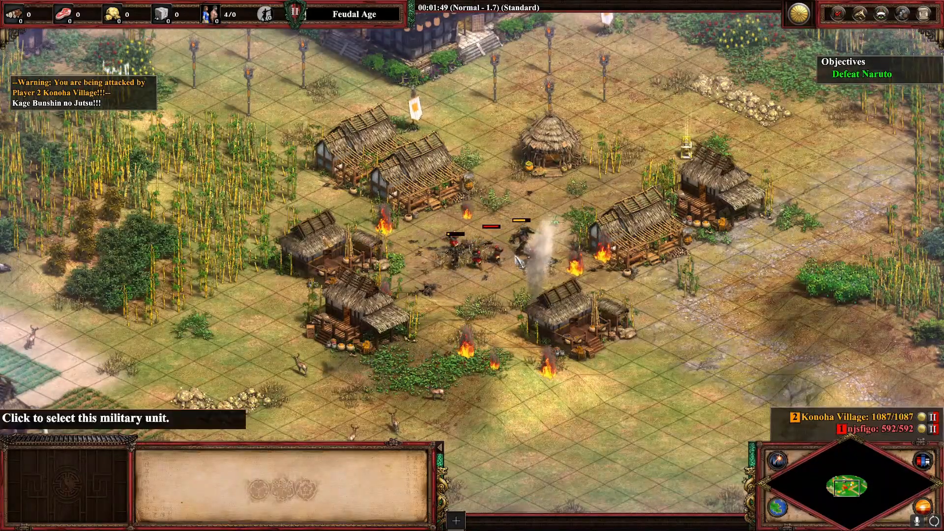
Finish the four-unit fight against Naruto, checking both sides' hit points, and return to the scenario editor.
left_click_drag(447, 211, 581, 296)
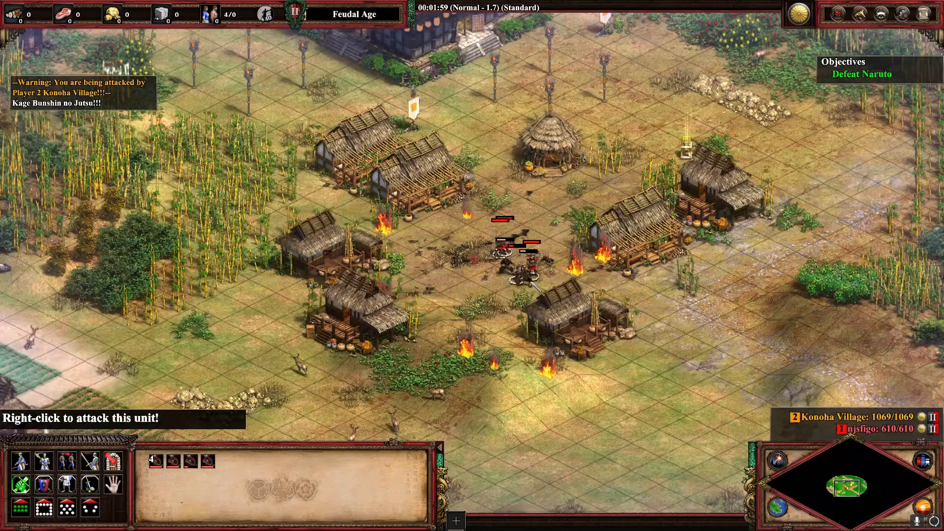
left_click(530, 282)
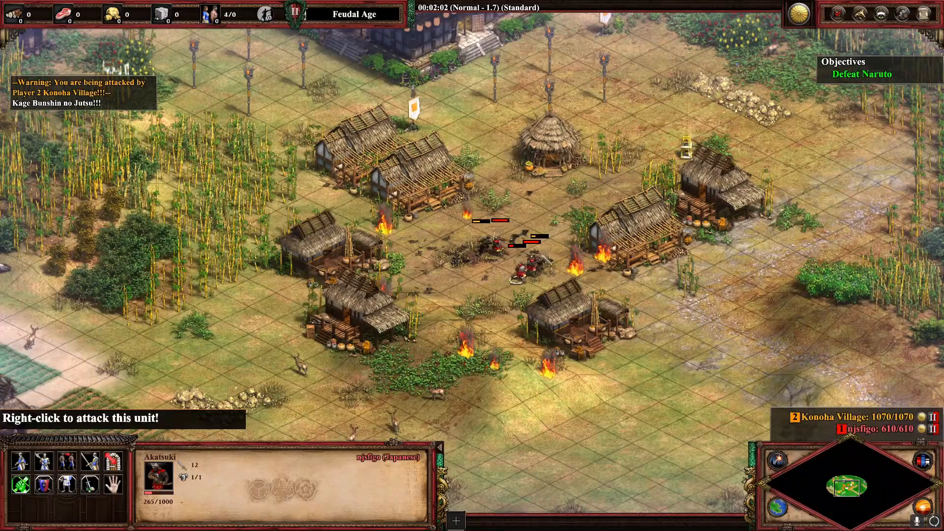
left_click(547, 261)
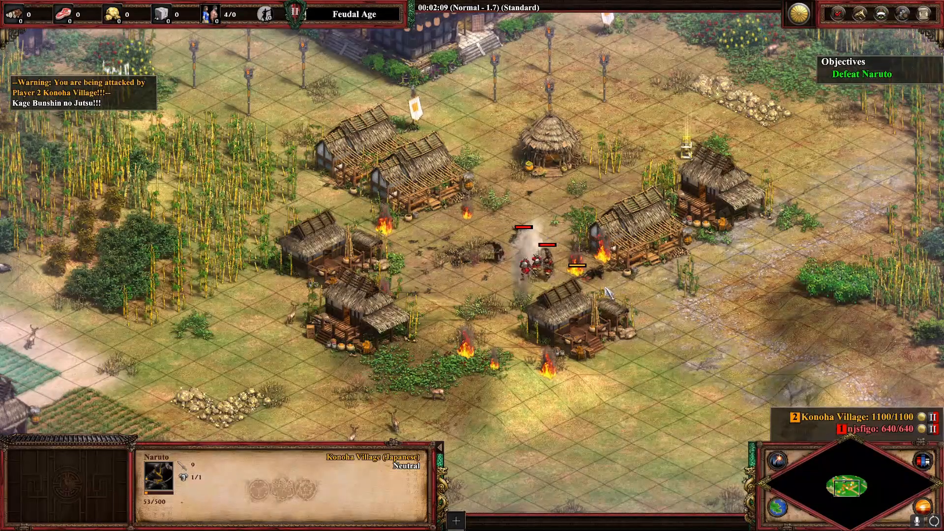
key("Right")
scroll(425, 260, "up", 2)
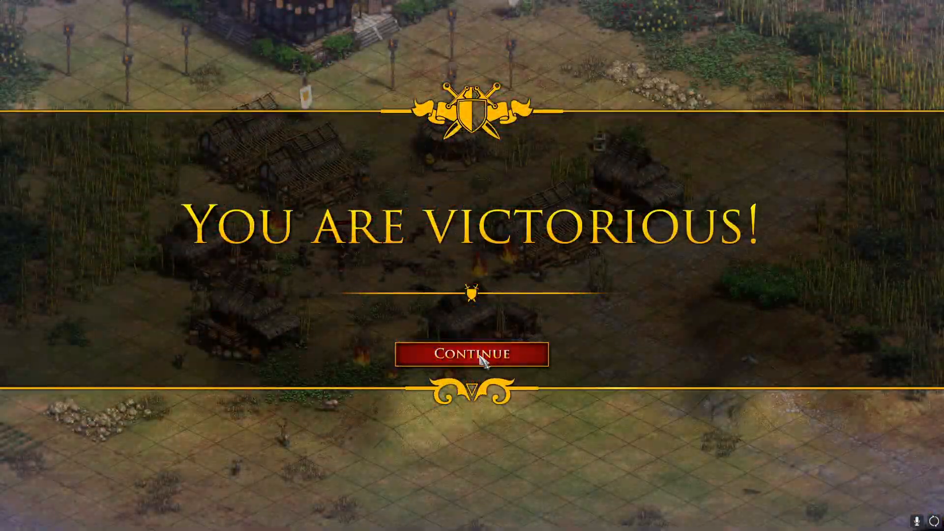
left_click(480, 358)
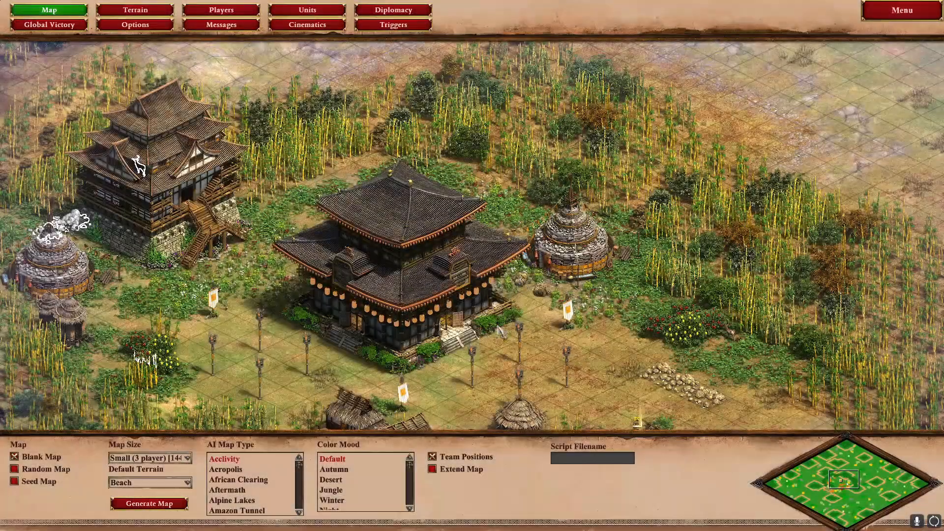
Open the scenario triggers and examine the Attributes trigger's Display Instructions effect and first Modify Attribute effect.
key("Down")
left_click(393, 24)
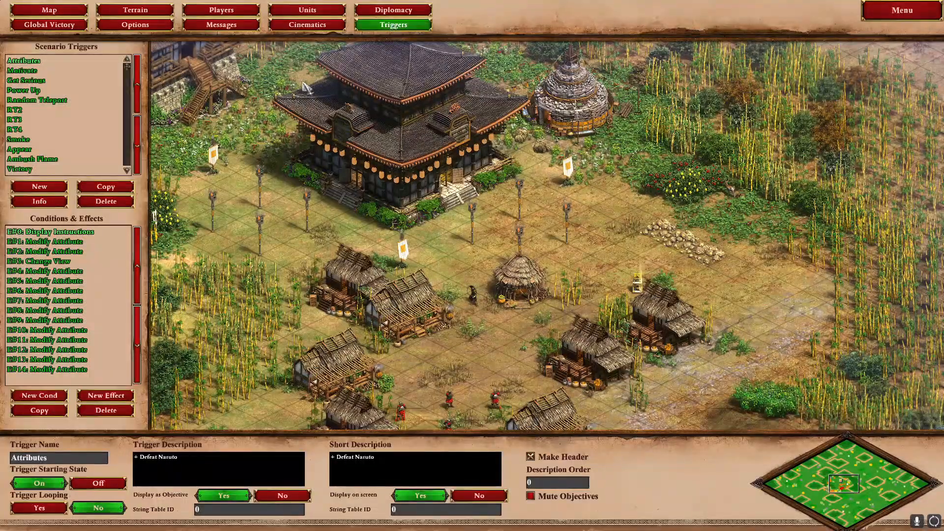
mouse_move(127, 65)
left_mouse_down()
mouse_move(127, 144)
mouse_move(129, 48)
left_mouse_up()
key("Down")
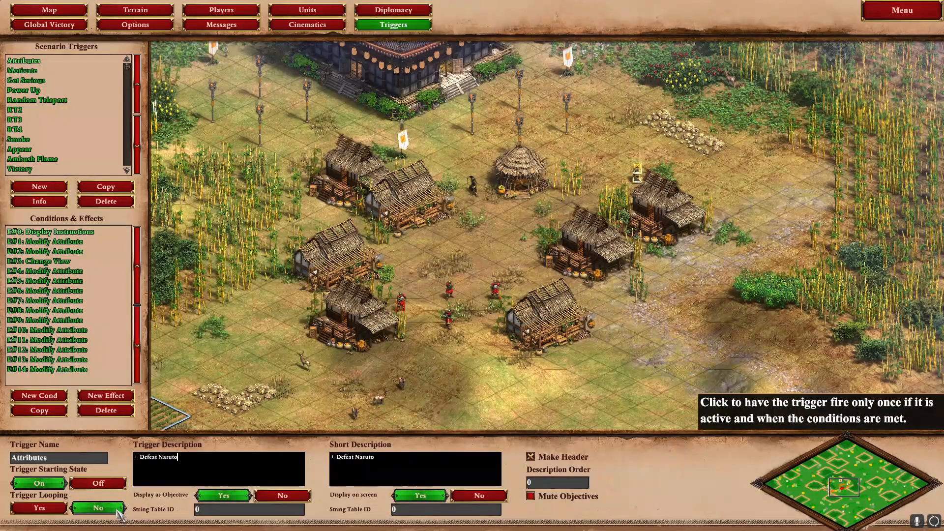
left_click(83, 233)
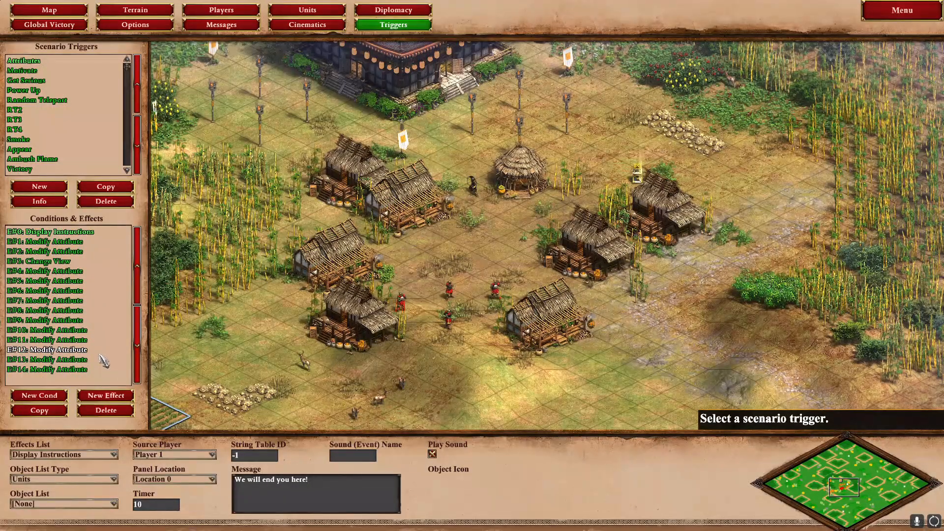
left_click(69, 241)
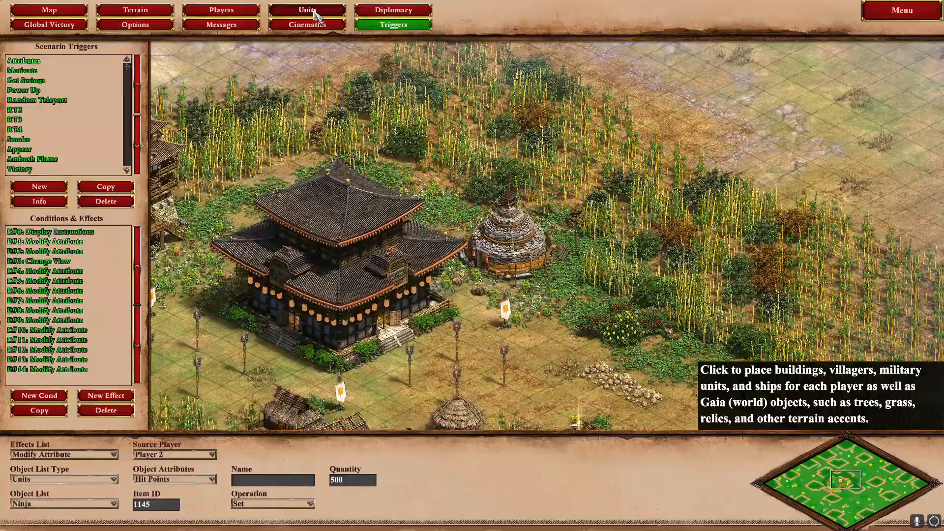
Open unit editing, select the ninja beside the round hut, and try to switch the player to Player 2.
left_click(307, 10)
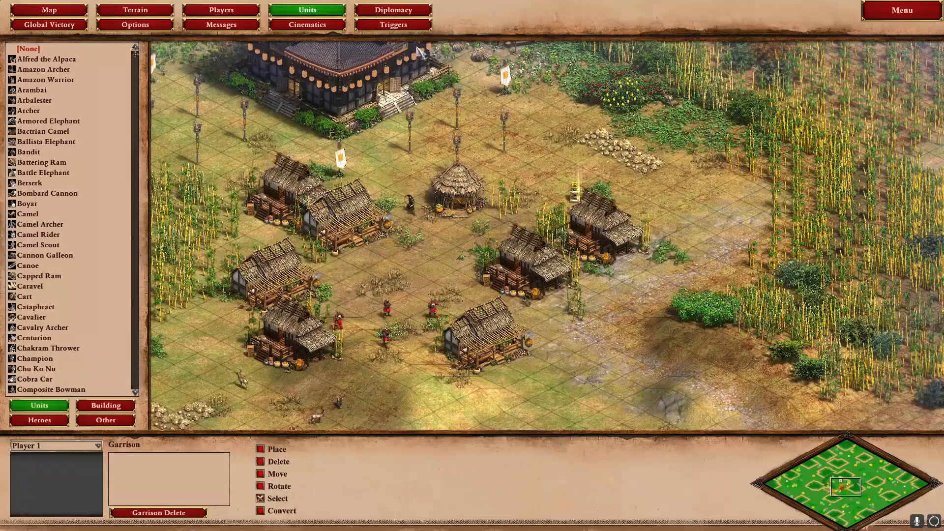
left_click(263, 496)
left_click(411, 204)
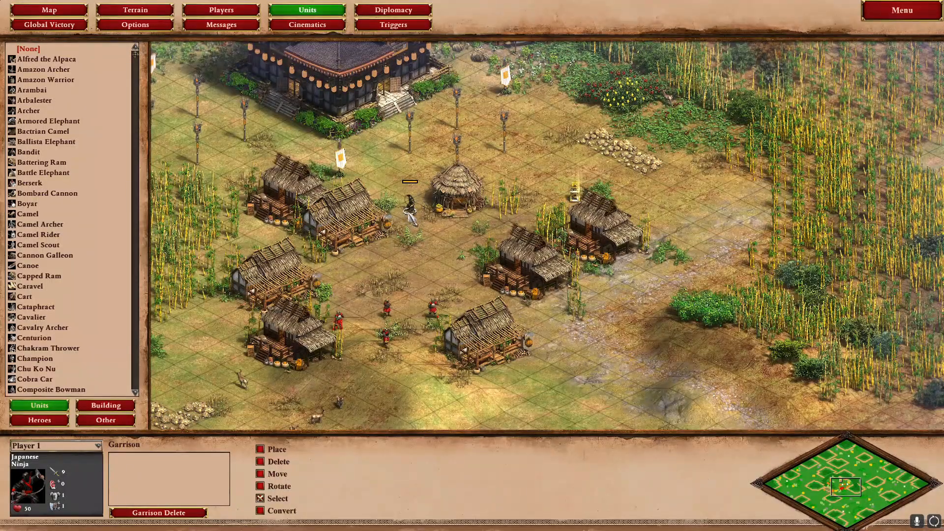
left_click(74, 446)
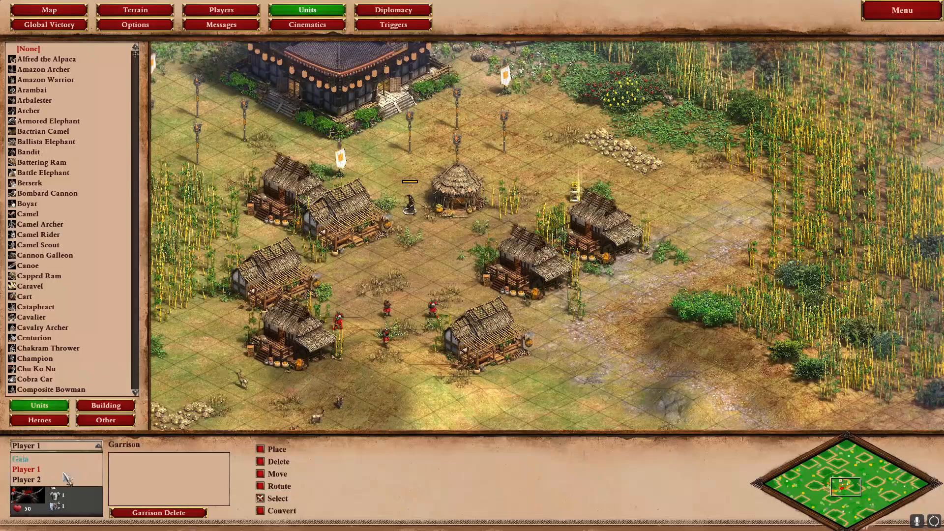
left_click(30, 479)
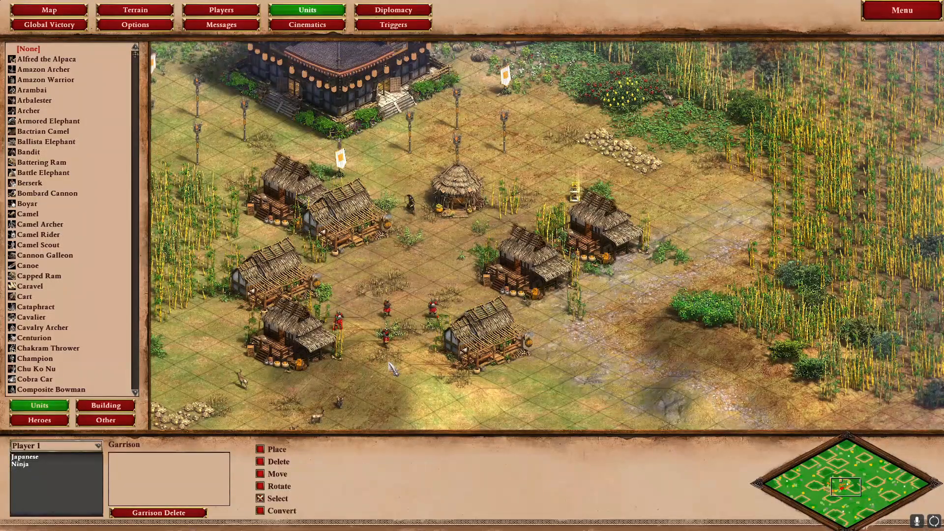
Return to Select mode, pick the ninja beside the round hut again, and set the active player to Player 2.
left_click(260, 474)
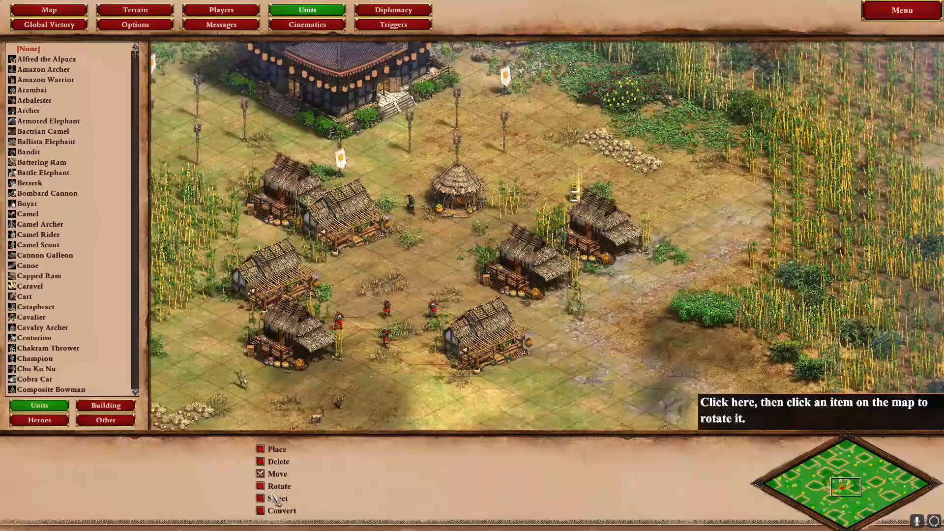
left_click(260, 498)
left_click(412, 211)
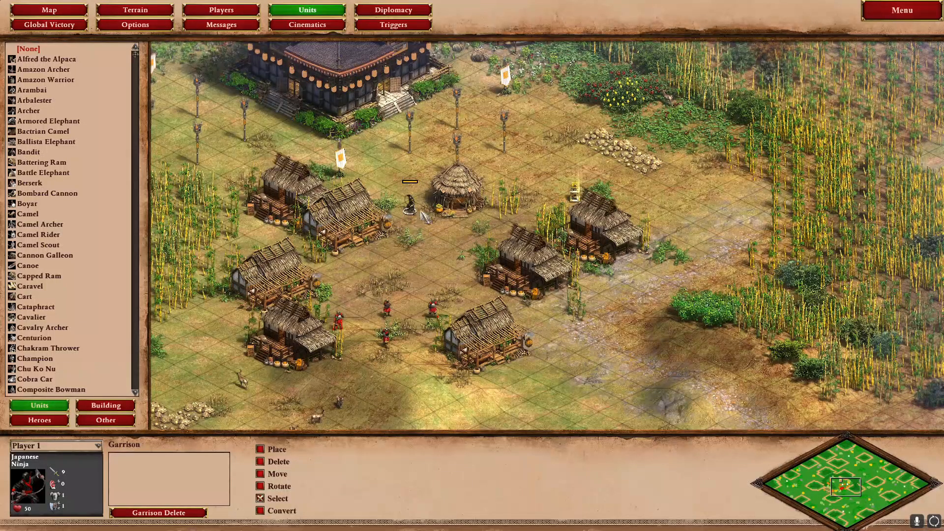
left_click(68, 447)
left_click(74, 475)
Inspect the unit details of the red Elite Samurai between the huts and of the ninja.
left_click(395, 320)
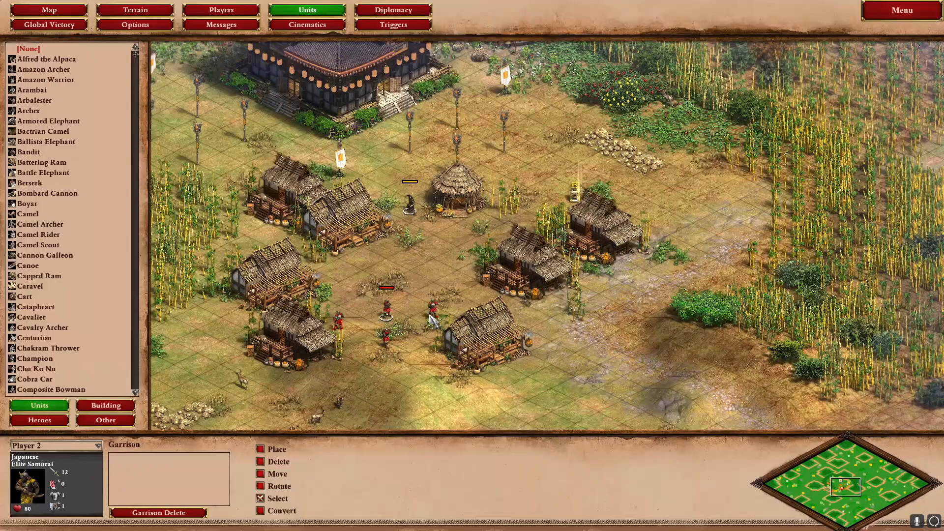
left_click(339, 325)
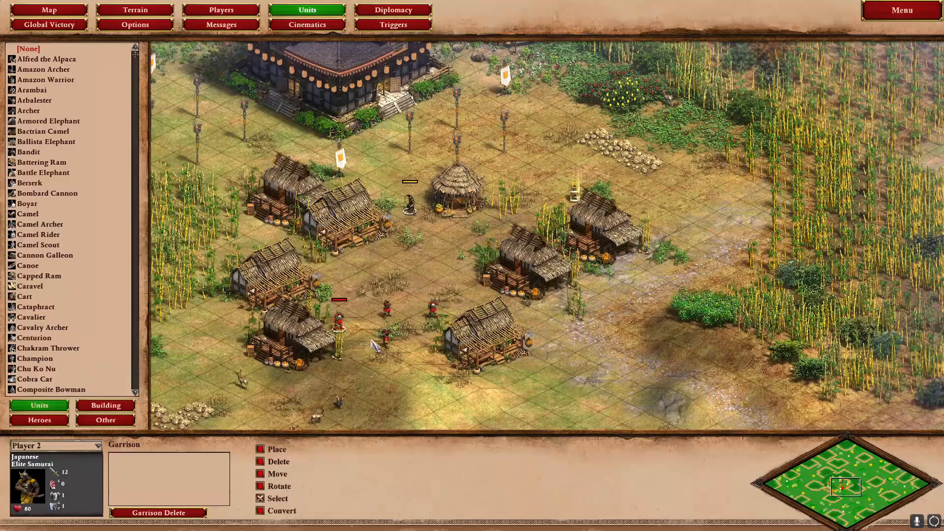
left_click(386, 339)
left_click(410, 209)
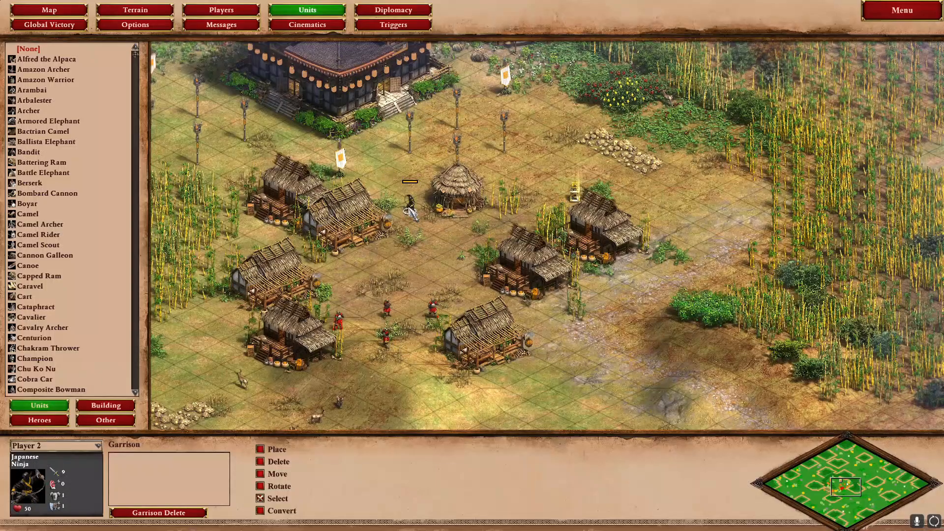
Go back to the triggers and examine the Modify Attribute hit point effects for the Ninja and Elite Samurai.
left_click(394, 27)
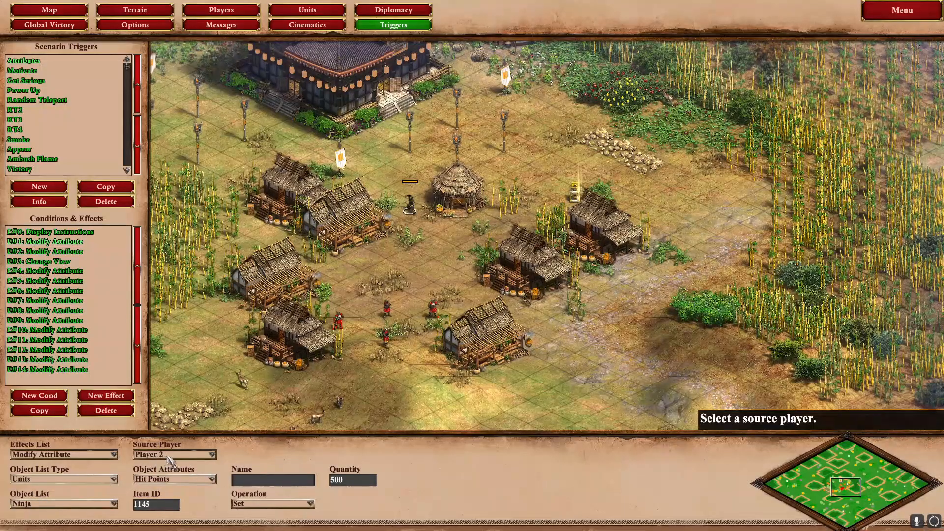
left_click(194, 482)
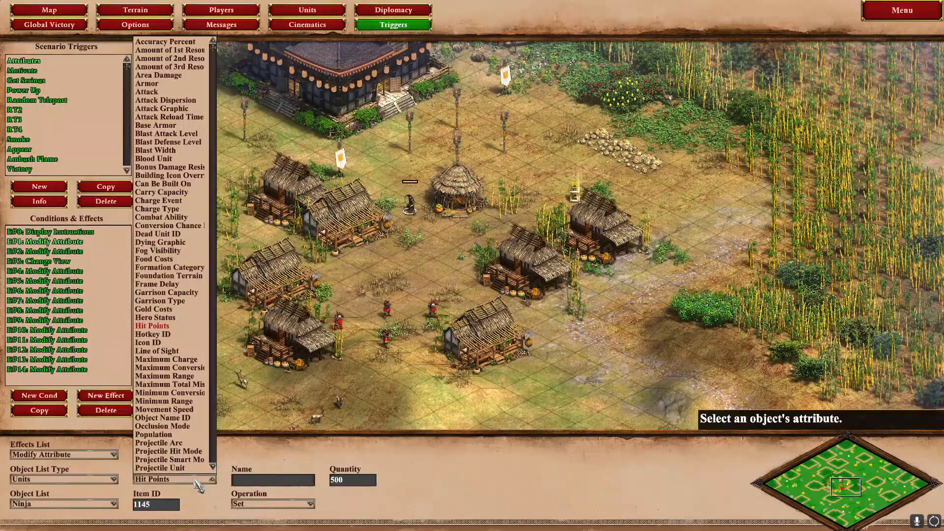
left_click(438, 476)
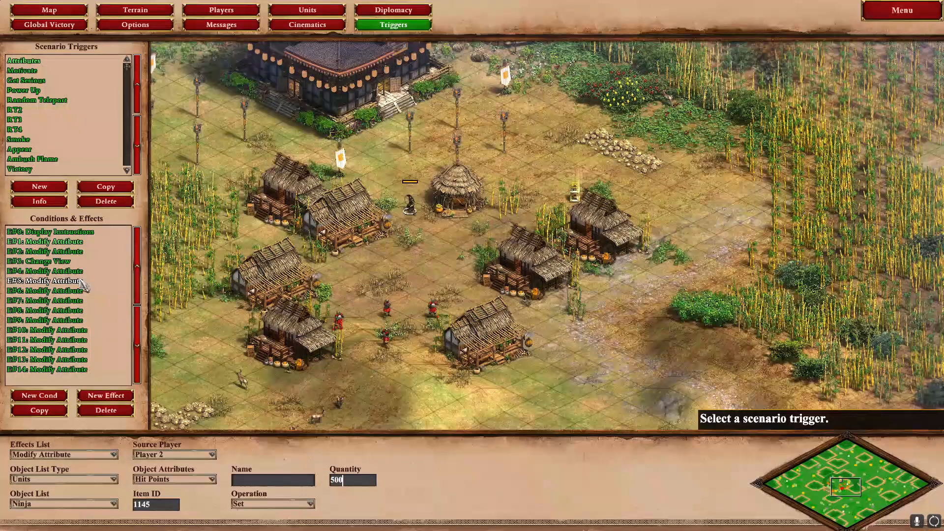
left_click(79, 254)
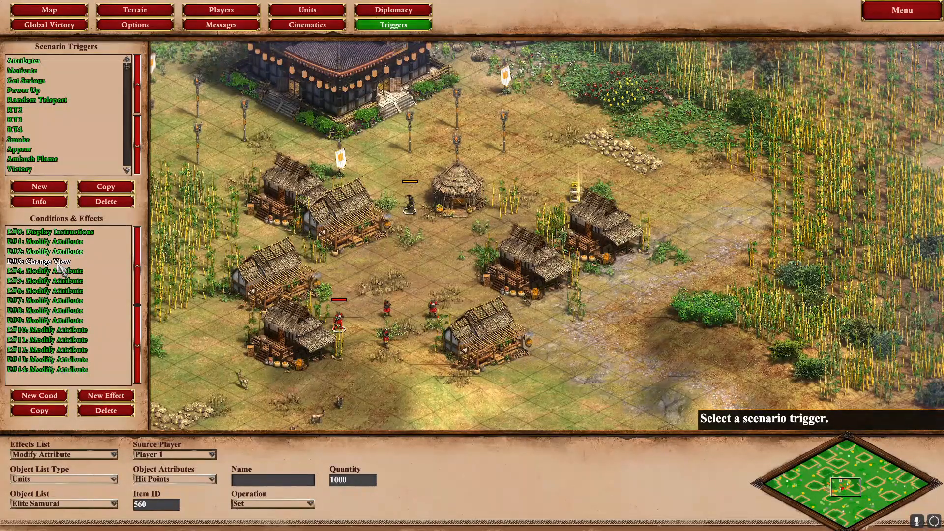
Examine the Attributes trigger's Change View effect and the map location it targets.
left_click(57, 264)
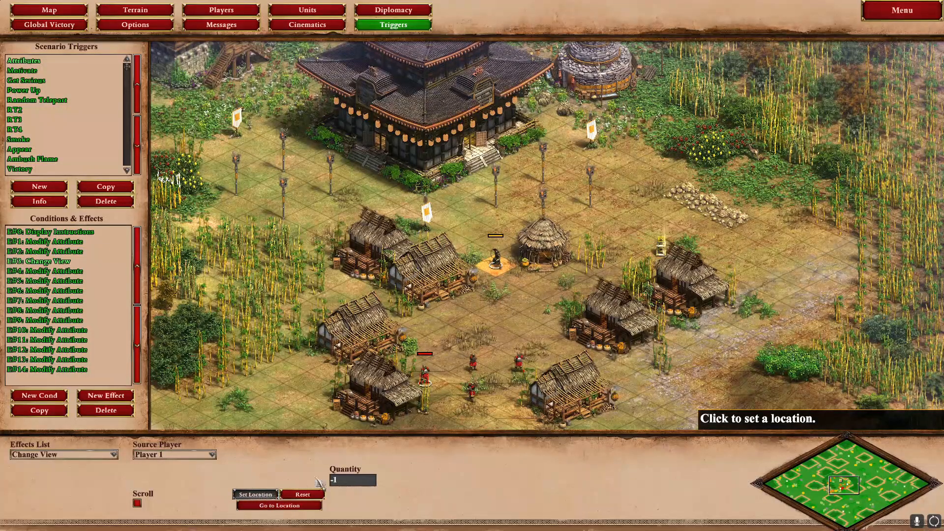
middle_click_drag(592, 363, 515, 212)
middle_click_drag(257, 42, 306, 200)
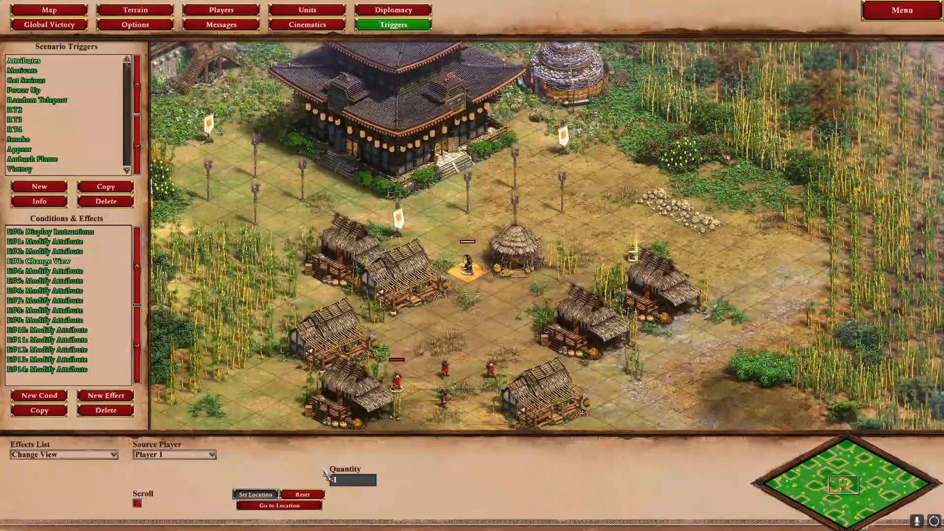
View the Change View effect's target location and examine the Elite Samurai's Regeneration Rate effect.
left_click(315, 505)
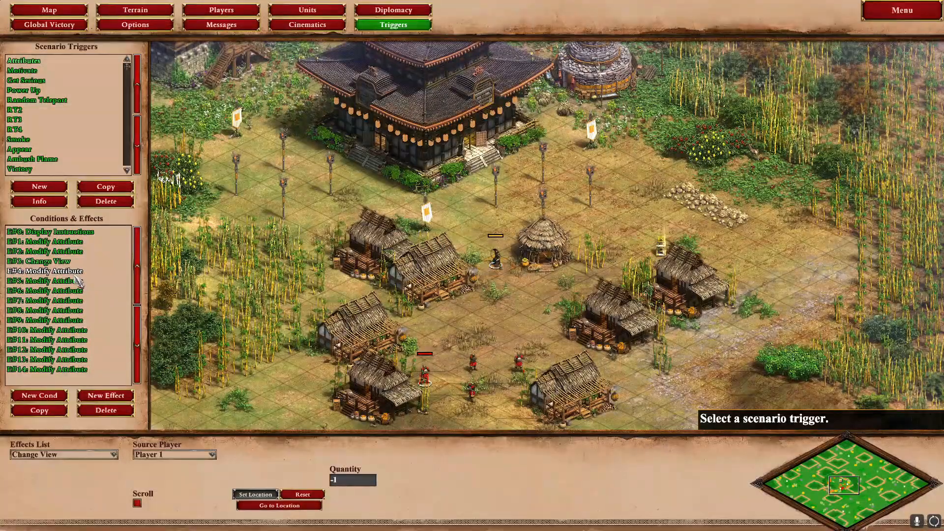
left_click(57, 271)
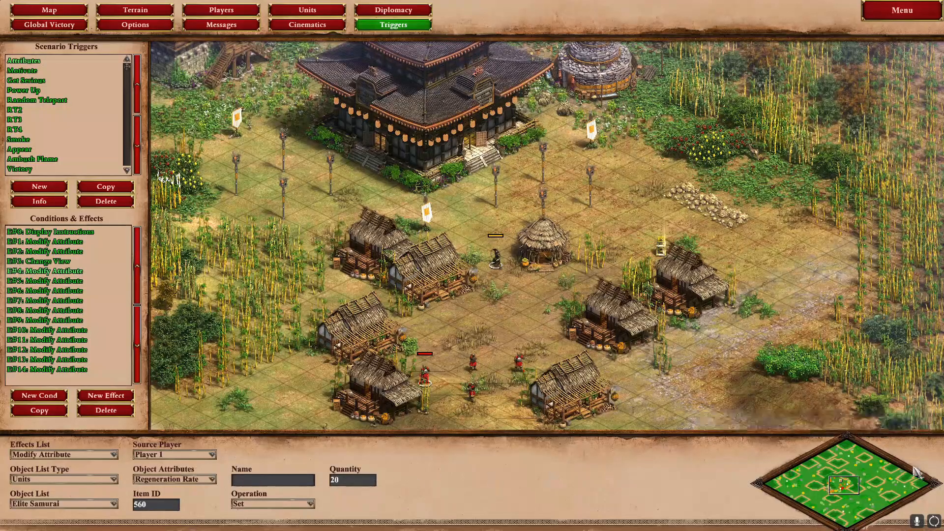
key("Right")
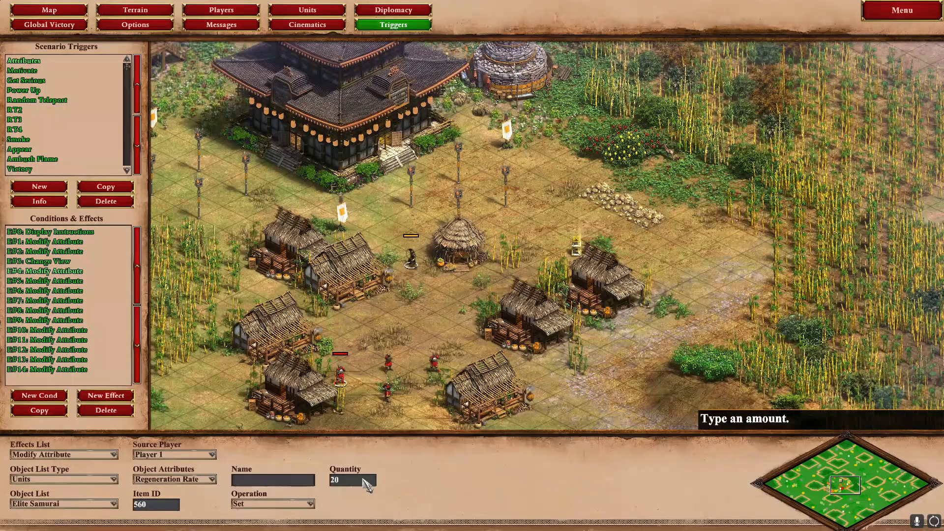
Examine Player 2's Eagle Warrior effects for Hit Points and the Attack, Standing, Walking and Dying Graphics.
left_click(64, 281)
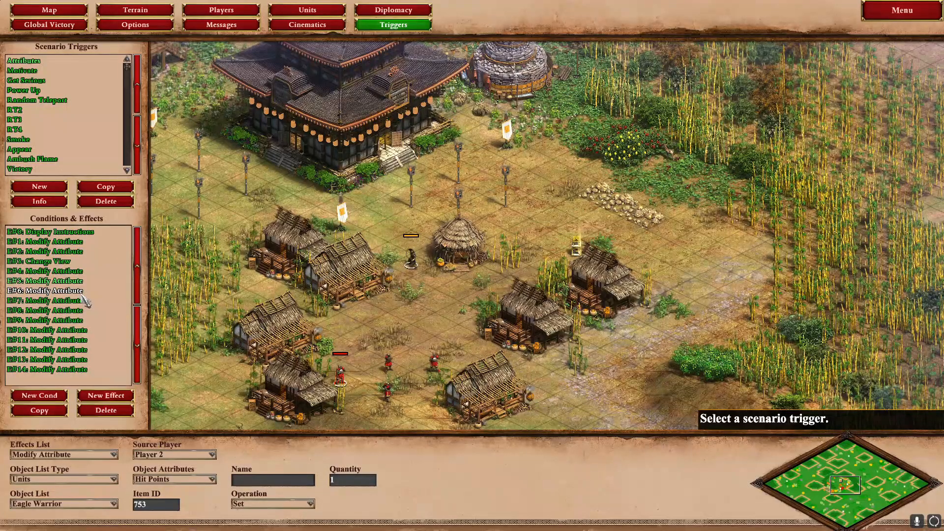
left_click(55, 281)
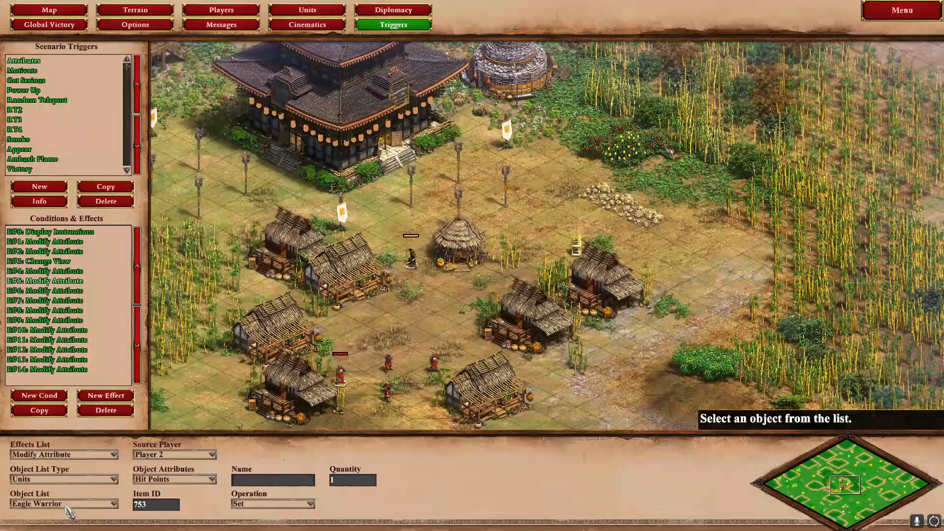
left_click(65, 292)
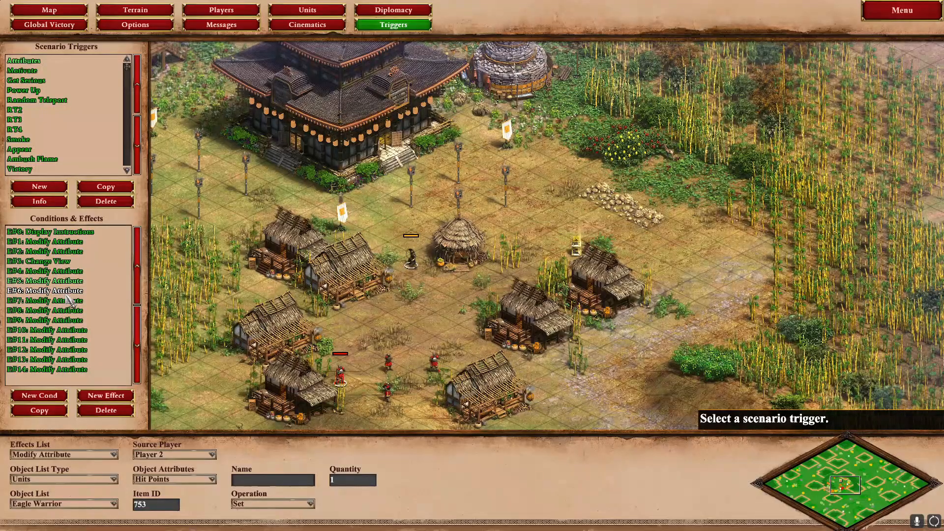
left_click(69, 301)
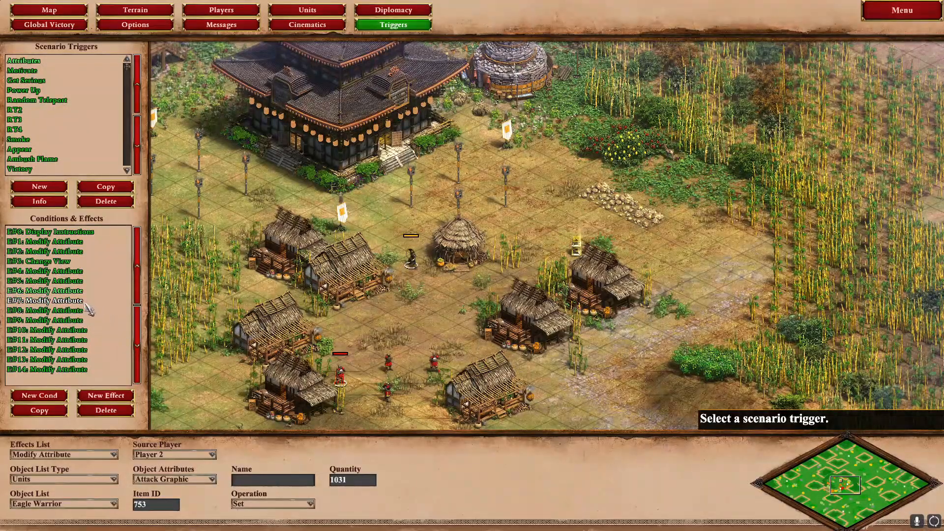
left_click(64, 300)
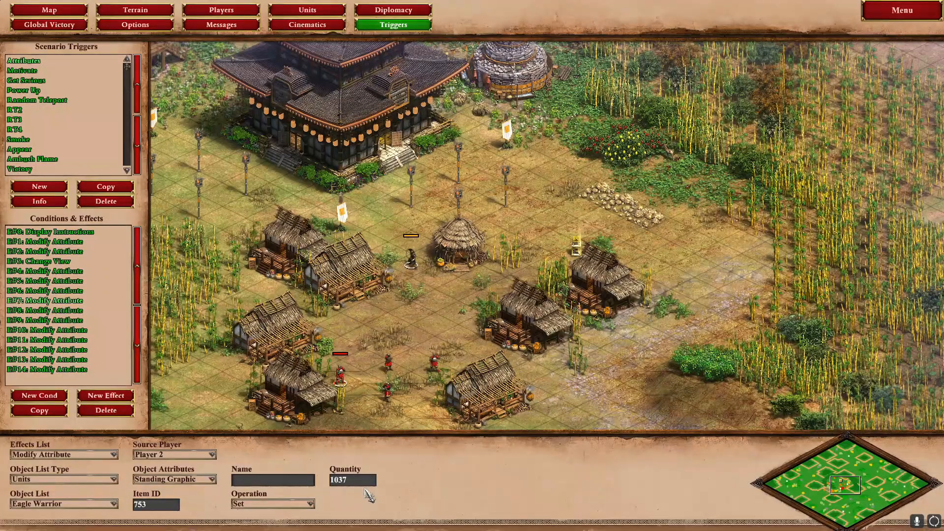
left_click(70, 320)
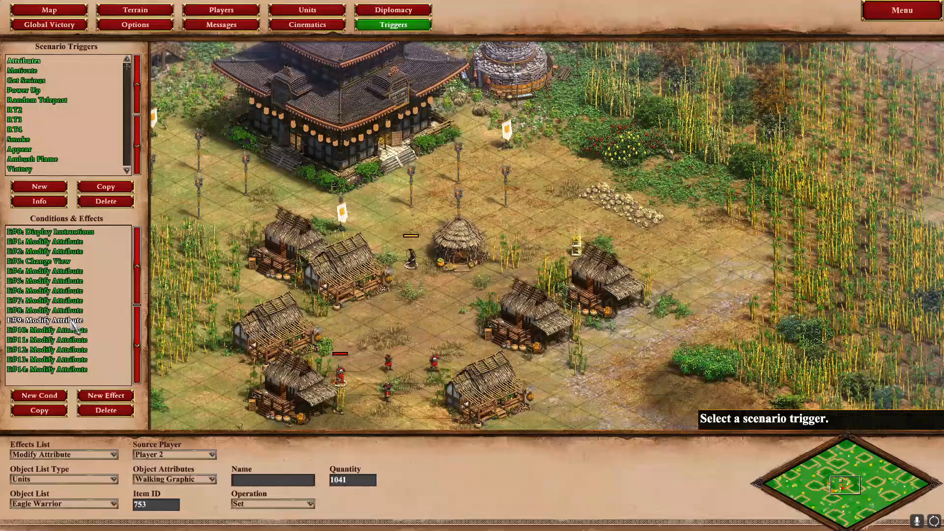
left_click(71, 321)
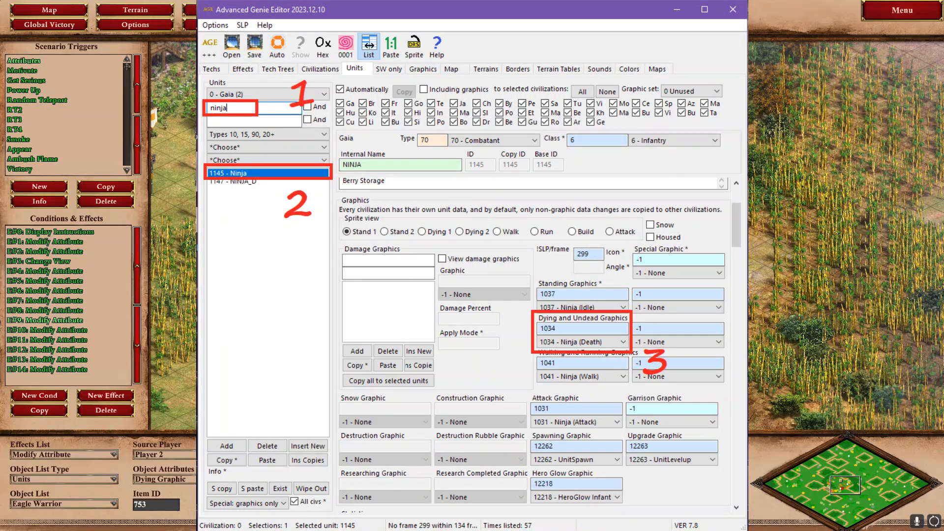
Examine the Object Name ID effects for the Eagle Warrior and Ninja, and the Eagle Warrior's Icon ID and Dead Unit ID effects.
left_click(87, 331)
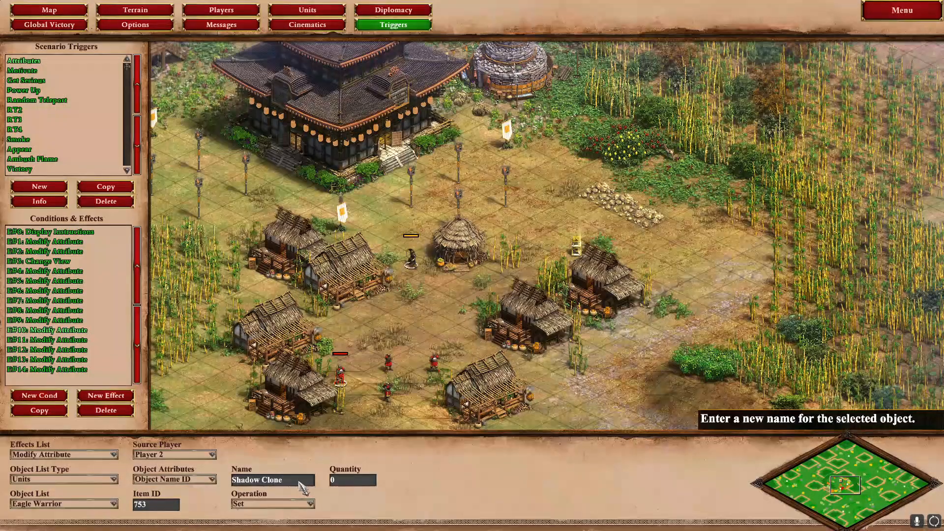
left_click(81, 340)
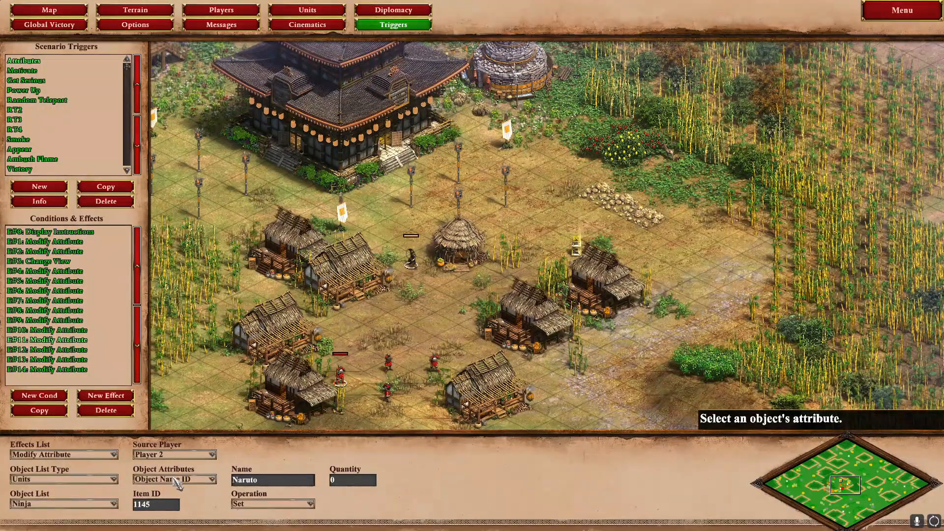
left_click(63, 350)
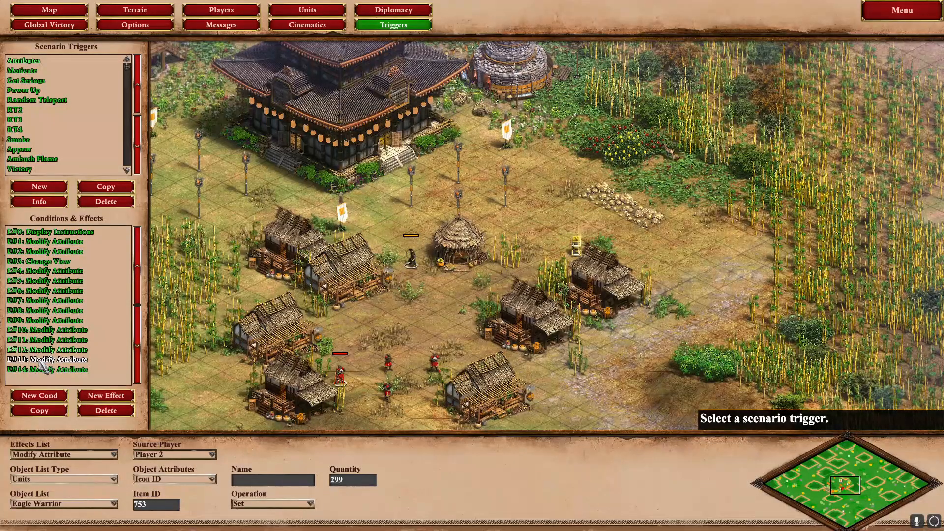
left_click(64, 360)
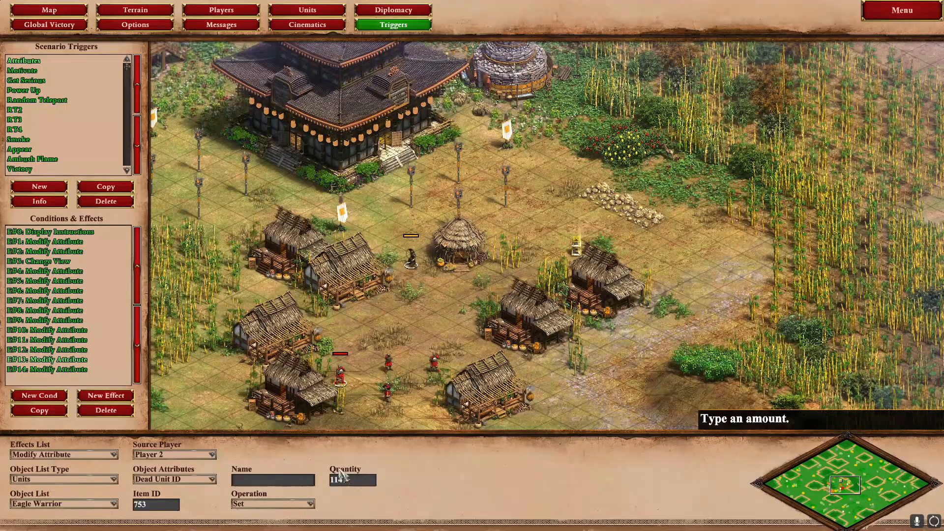
Recheck the Eagle Warrior's name, Dying Graphic and Dead Unit ID effects, and examine the Elite Samurai's Object Name ID effect.
left_click(80, 333)
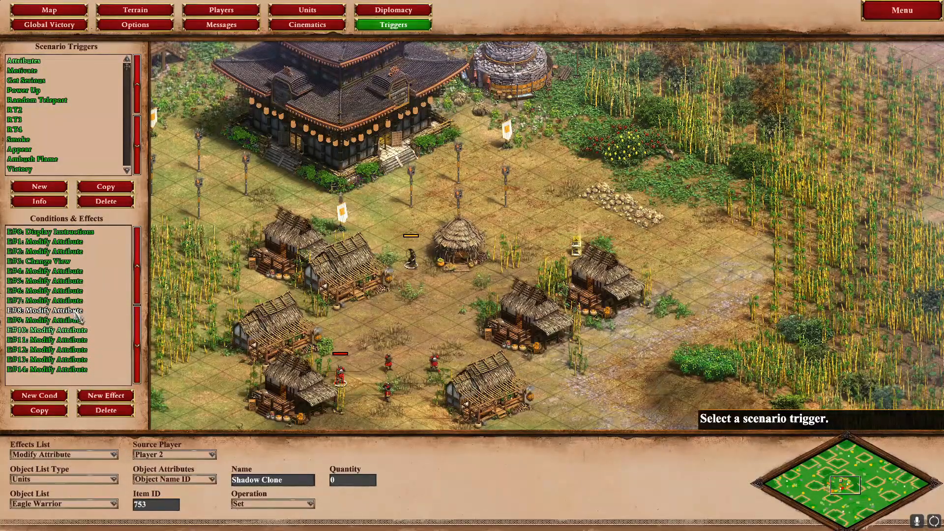
left_click(77, 321)
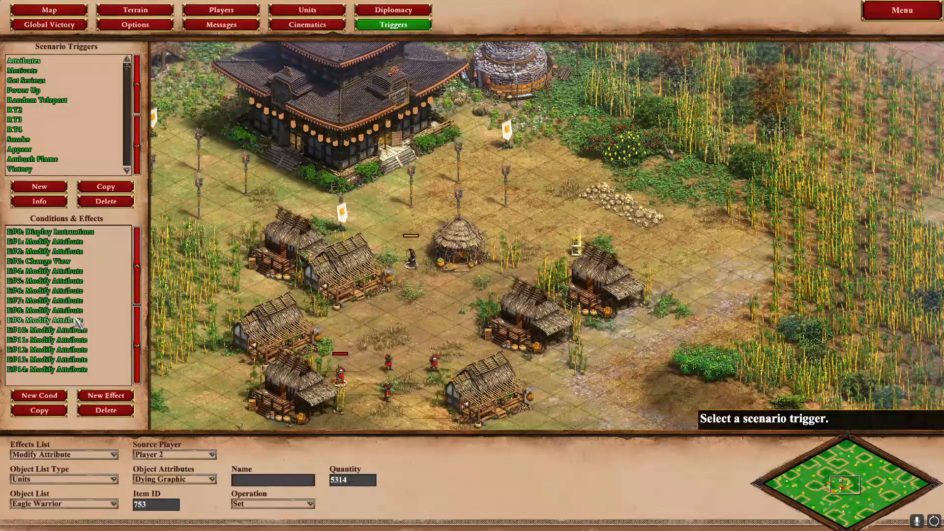
left_click(87, 360)
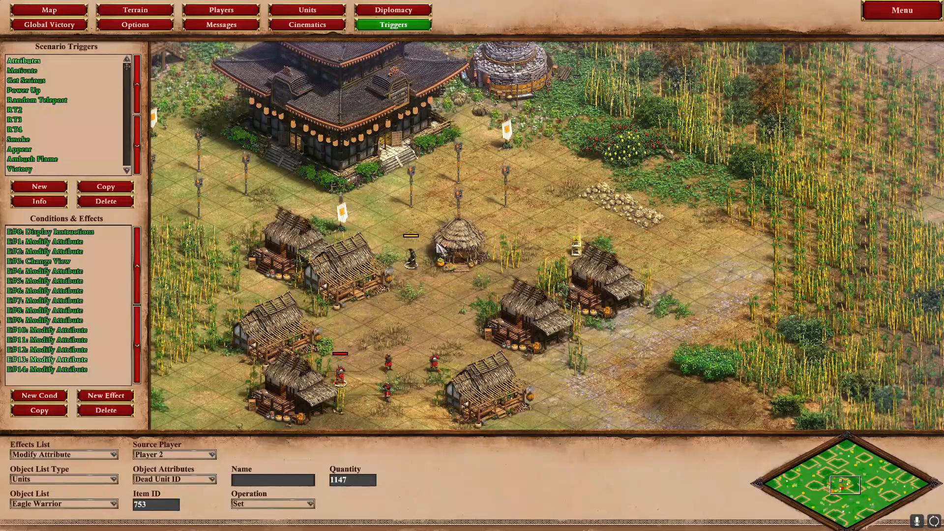
left_click(89, 373)
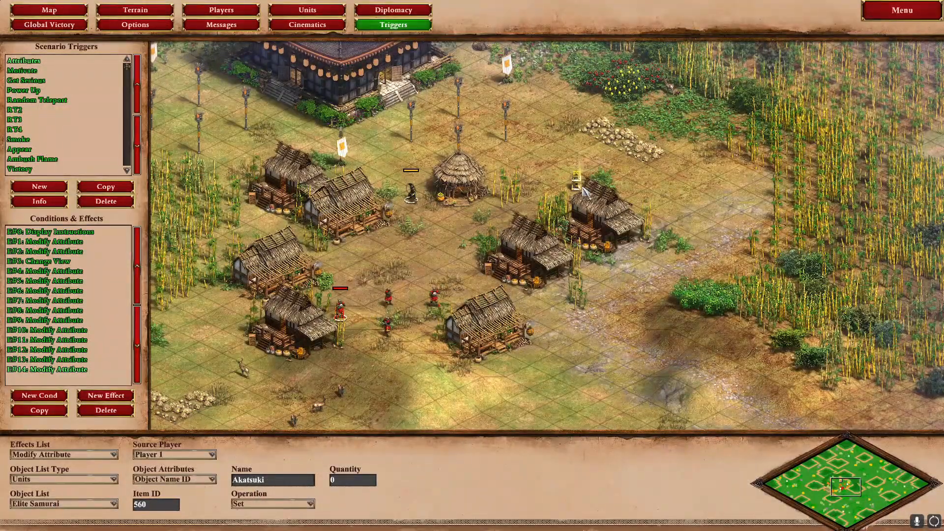
Start a test of the scenario and try to select units in the fight between the huts.
left_click(906, 20)
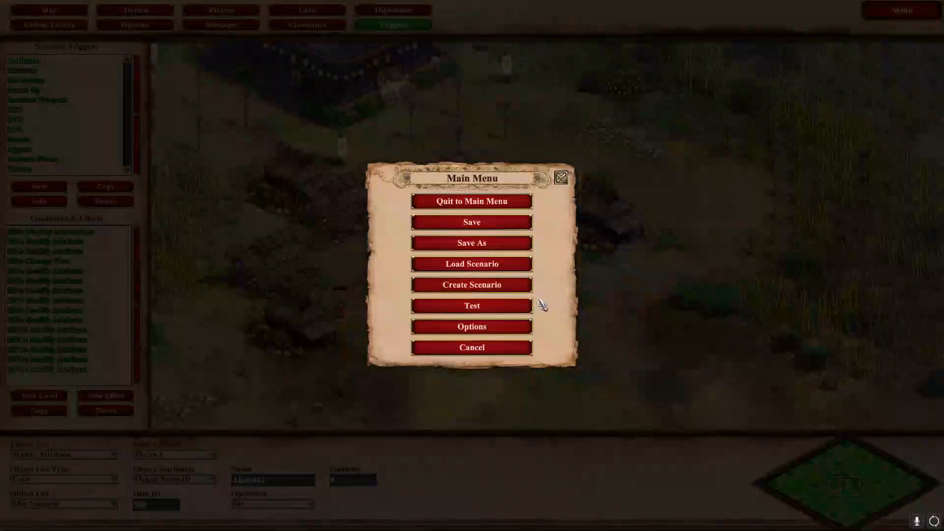
left_click(494, 309)
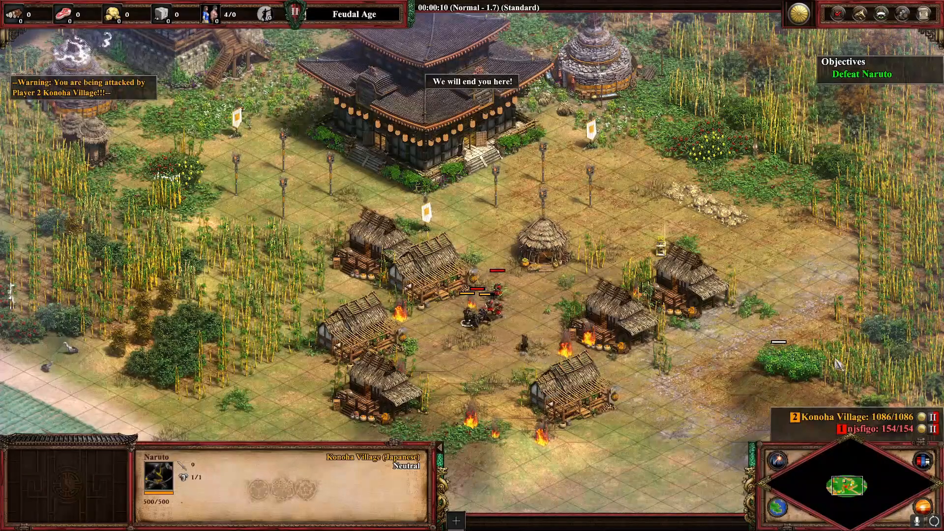
key("Right")
left_click(384, 316)
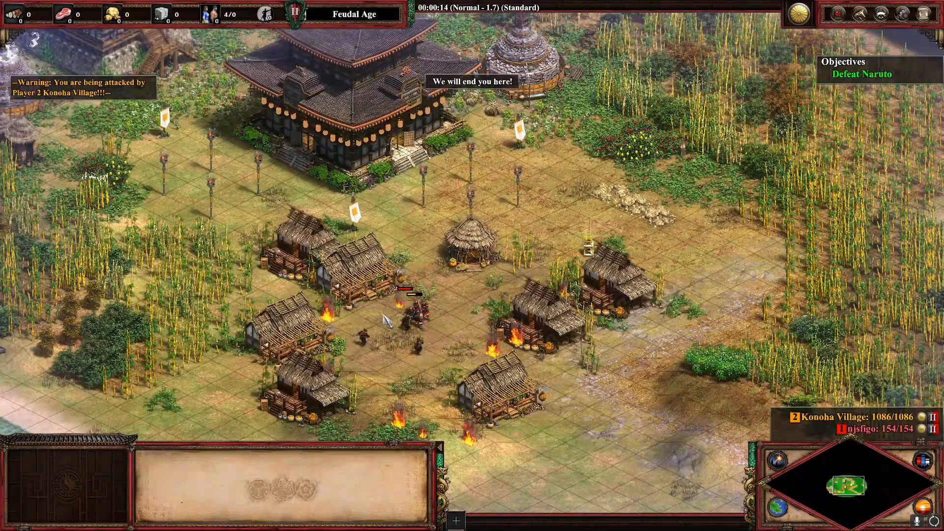
left_click(410, 337)
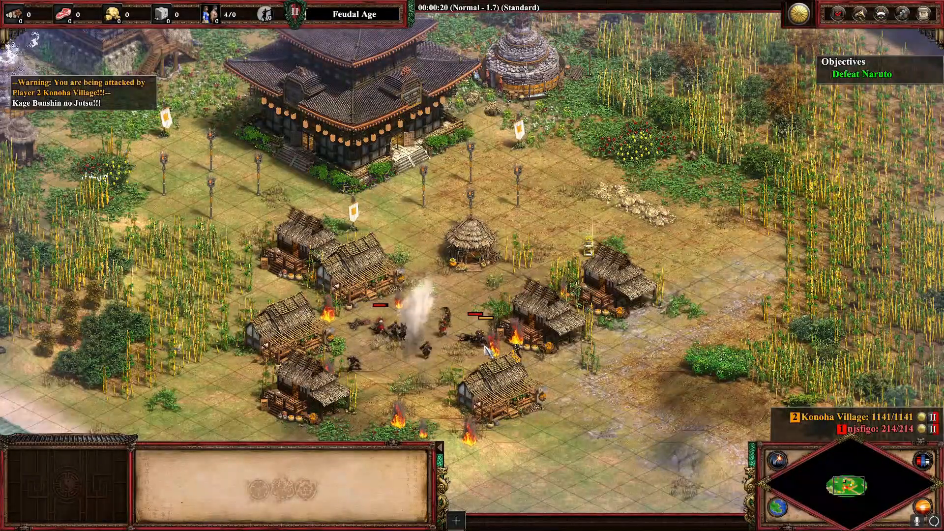
left_click(375, 351)
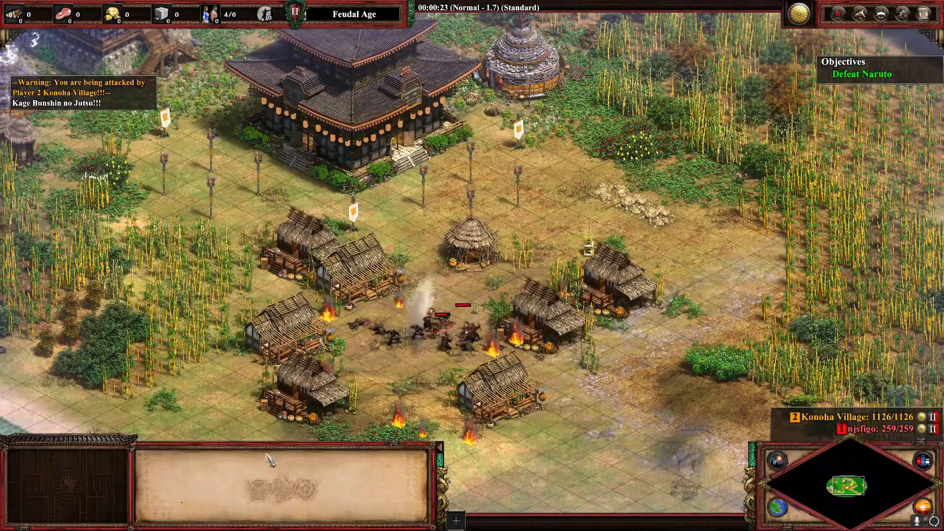
Inspect the unit details of Naruto, a Shadow Clone and an Akatsuki during the test battle.
left_click(444, 344)
left_click(446, 363)
left_click(448, 344)
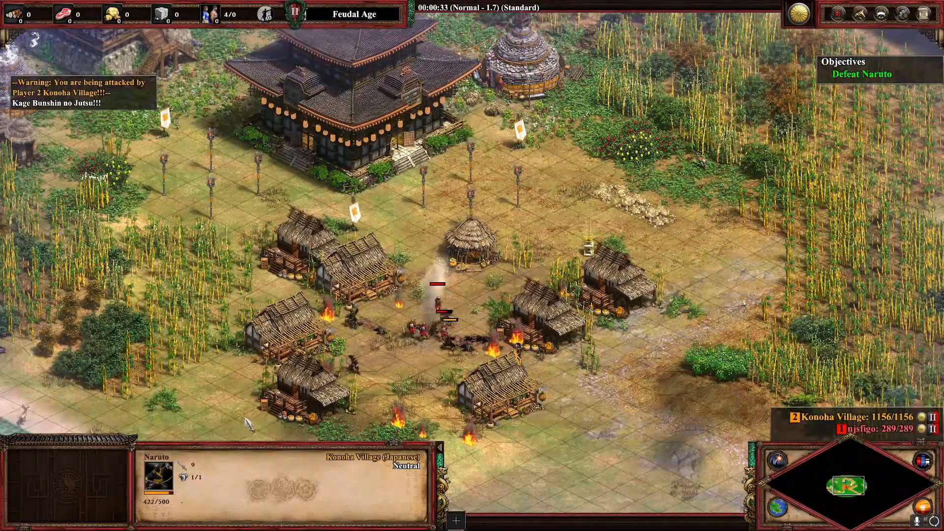
left_click(465, 345)
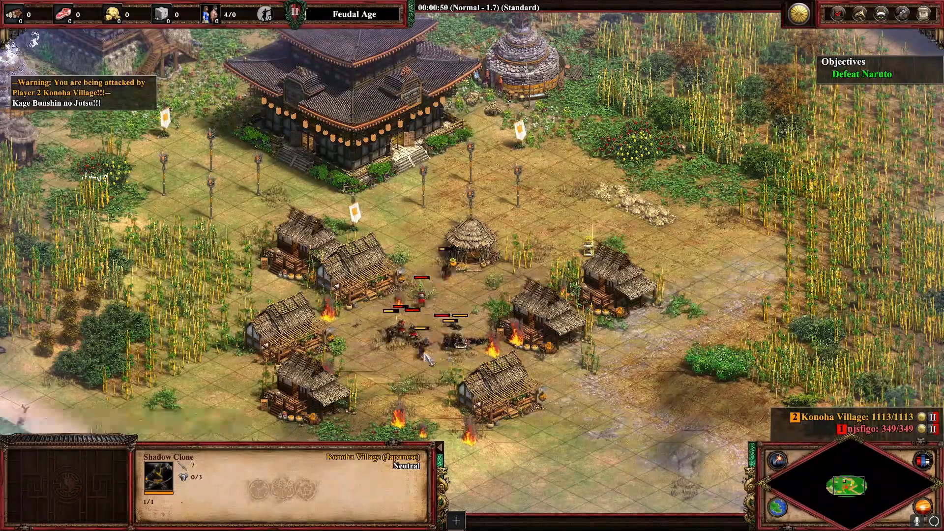
left_click(413, 342)
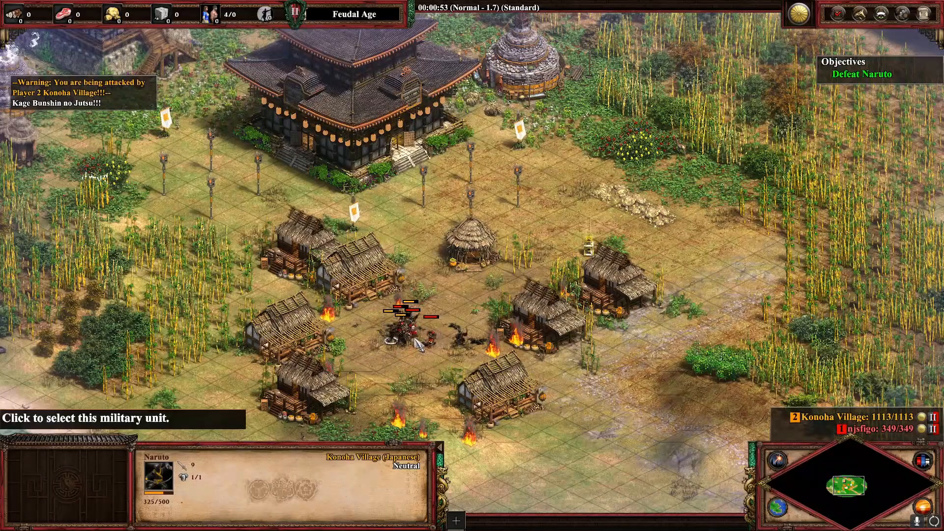
left_click(428, 347)
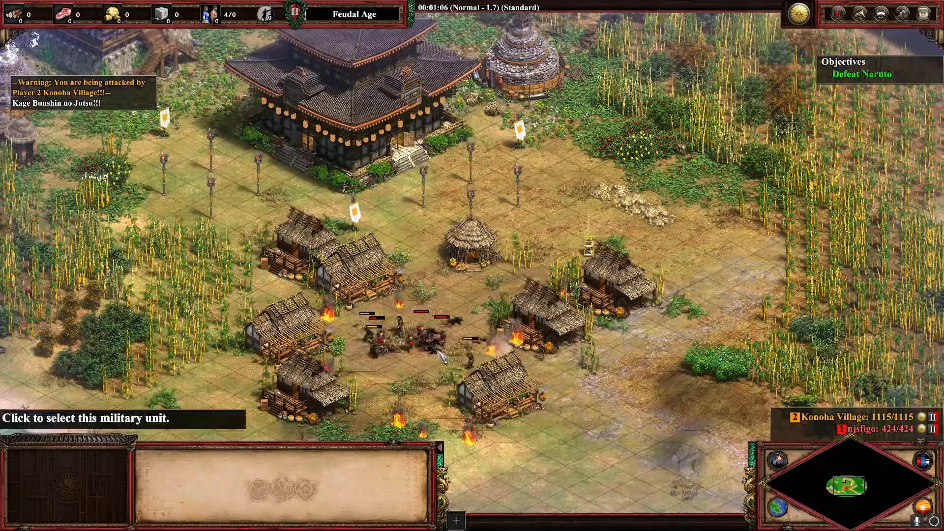
left_click(432, 350)
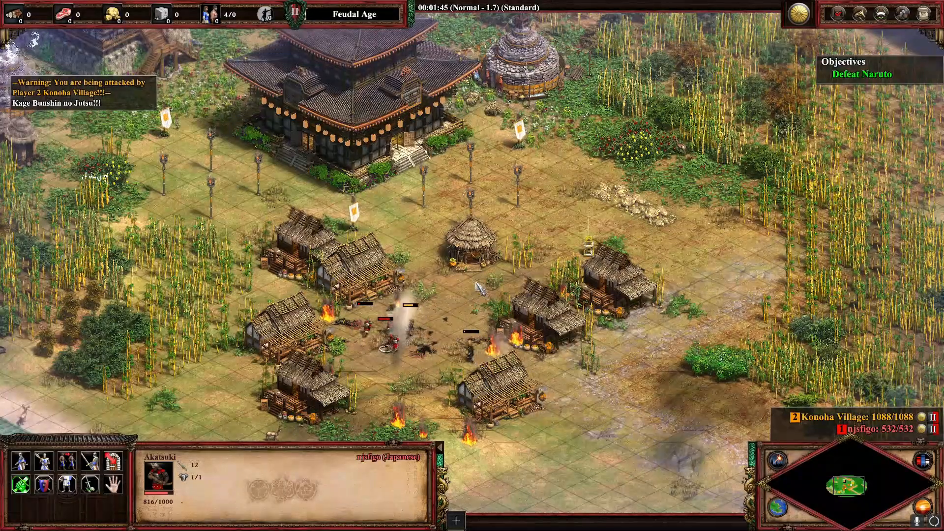
left_click(418, 349)
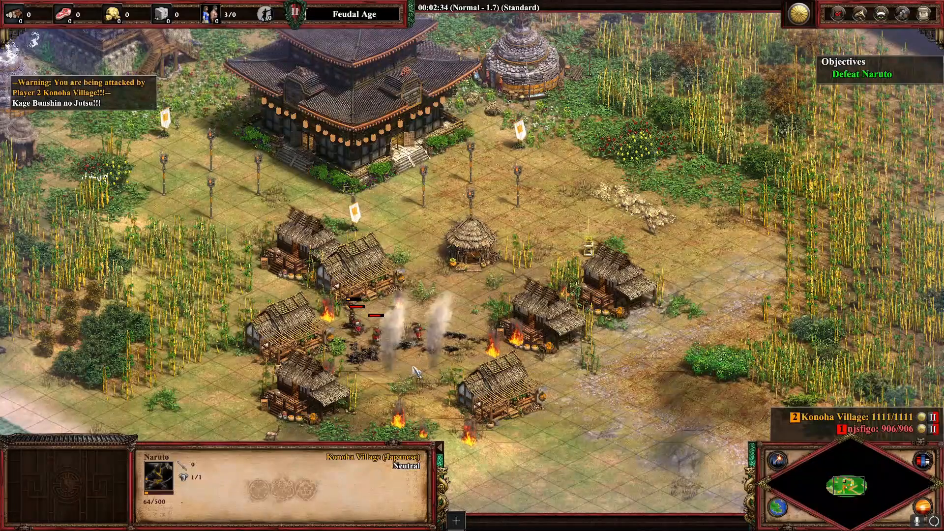
left_click(924, 14)
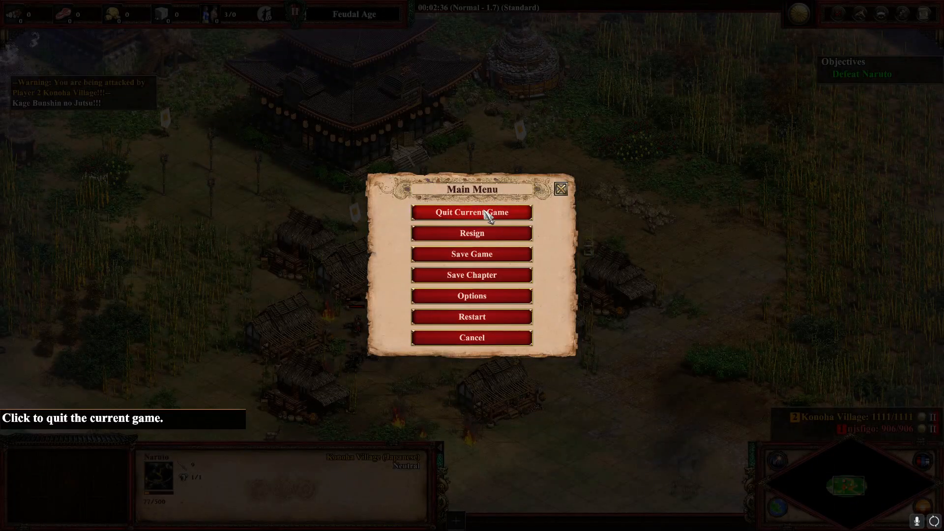
left_click(481, 211)
left_click(540, 288)
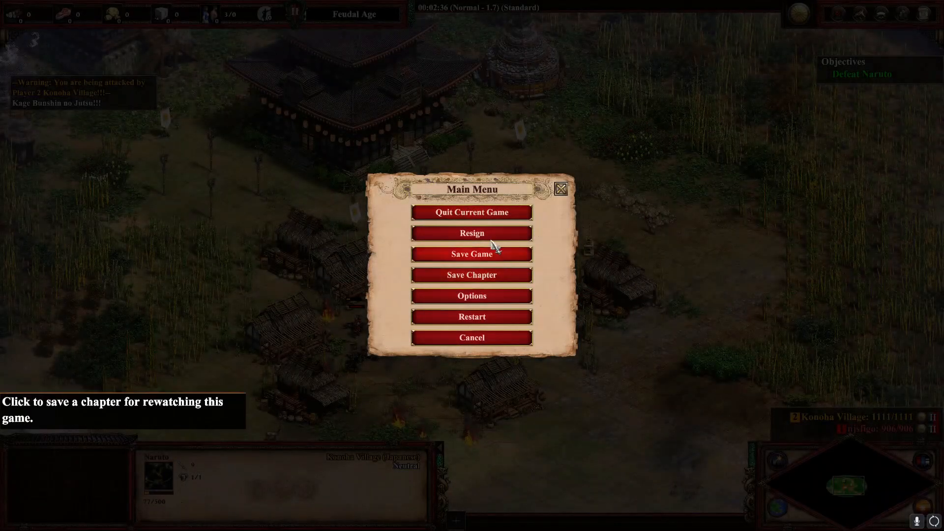
left_click(561, 189)
Check the Akatsuki units' details in the battle once more and quit the test to return to the editor.
left_click(368, 326)
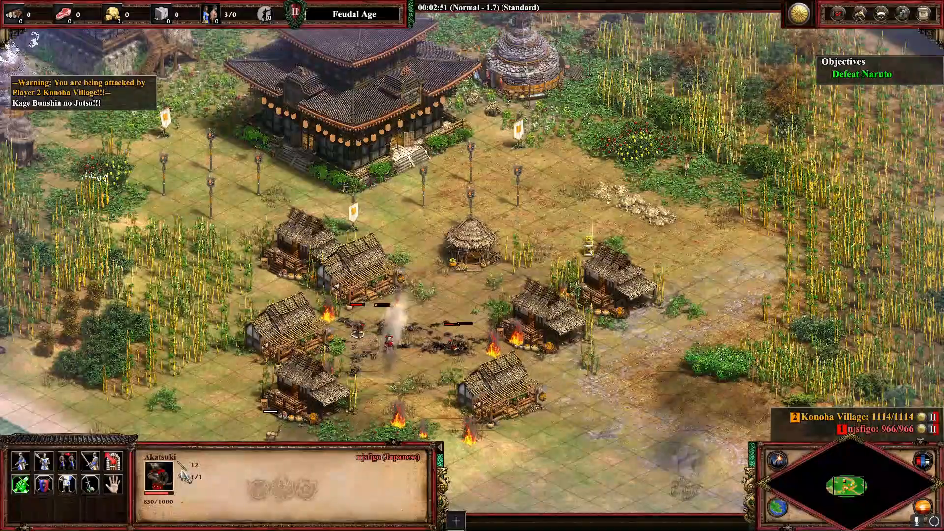
left_click(455, 320)
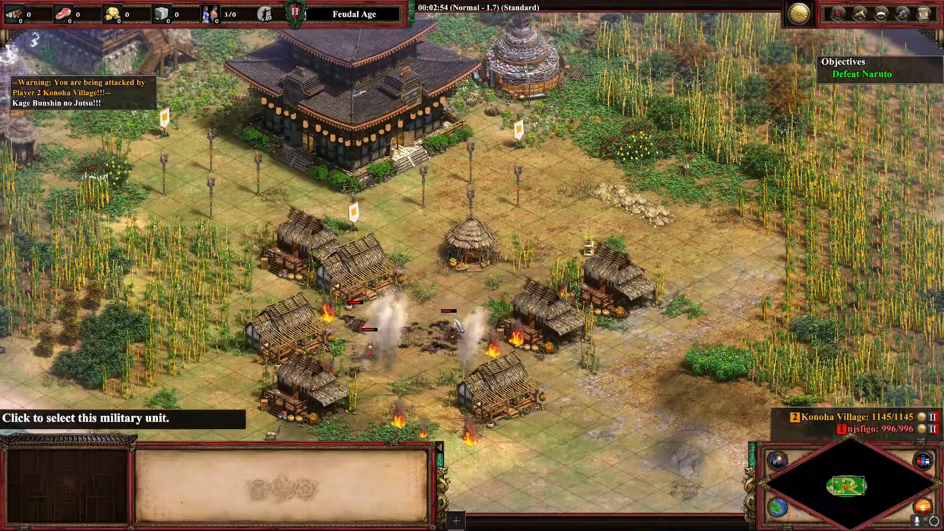
left_click(455, 322)
left_click(924, 14)
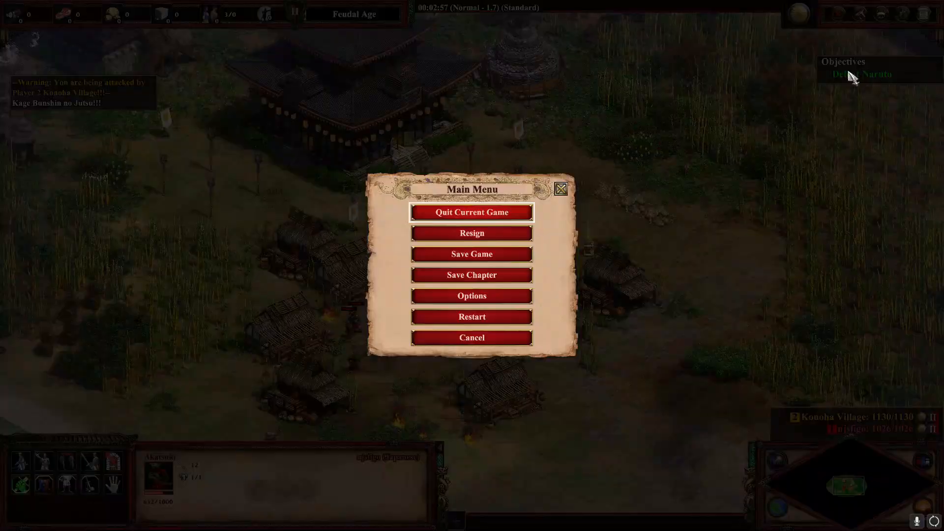
left_click(440, 216)
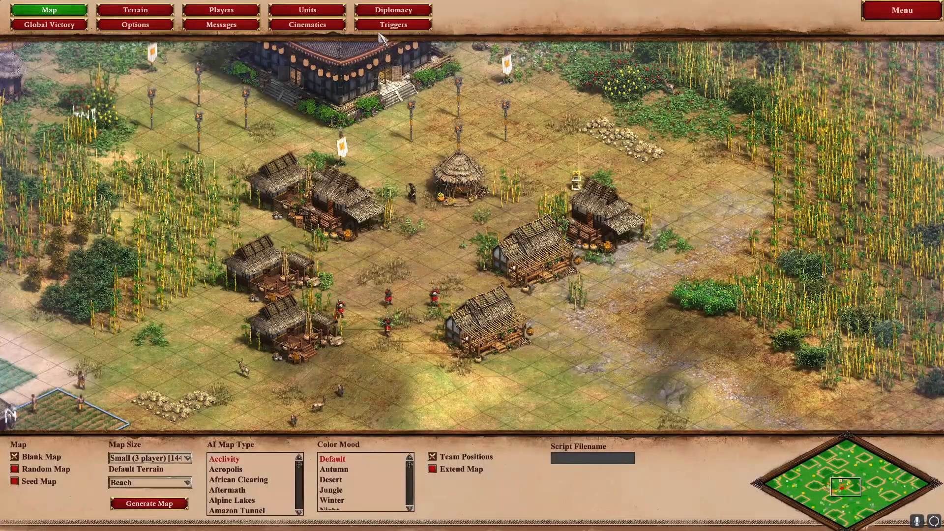
Open the scenario triggers and examine the Motivate trigger's looping state, Timer condition and first Task Object effect.
left_click(394, 25)
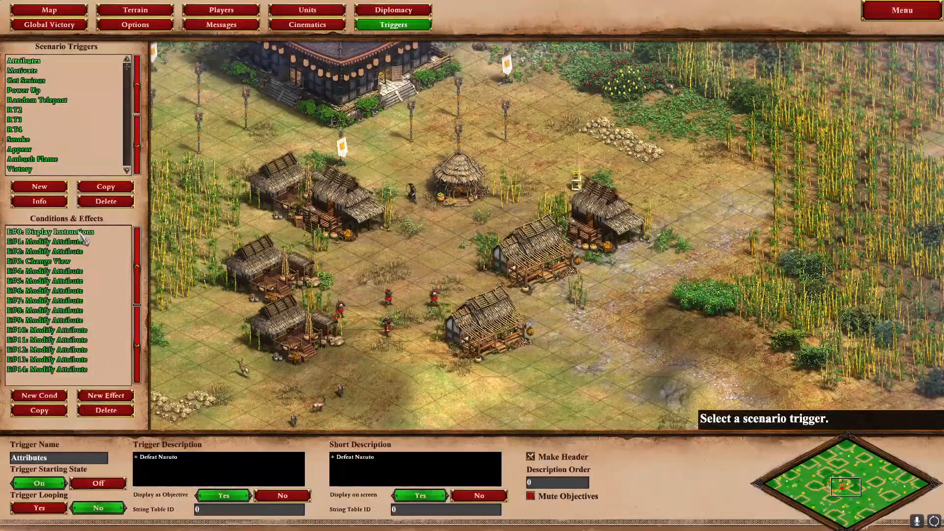
left_click(29, 71)
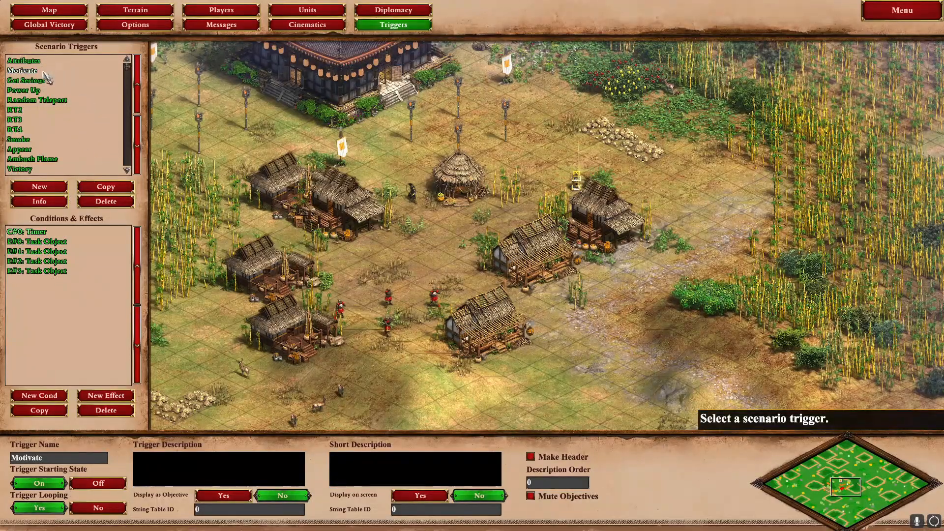
left_click(29, 231)
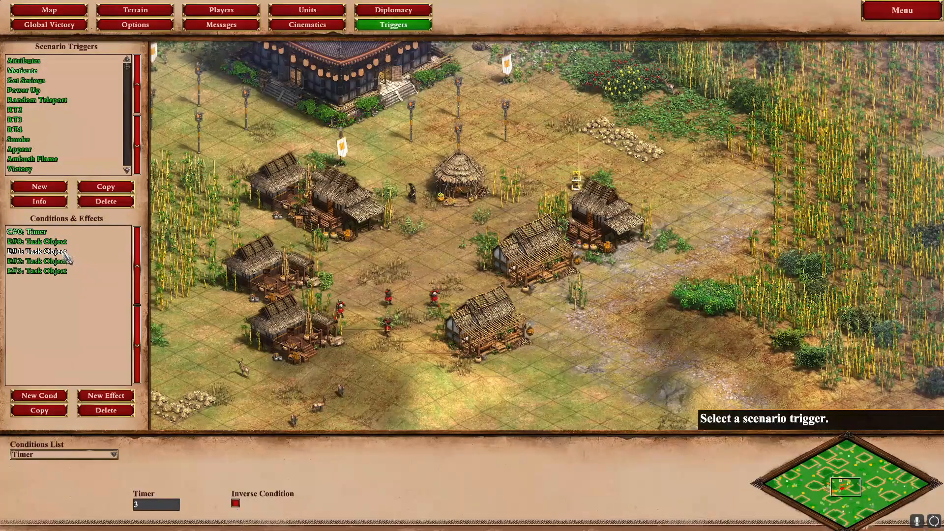
left_click(64, 241)
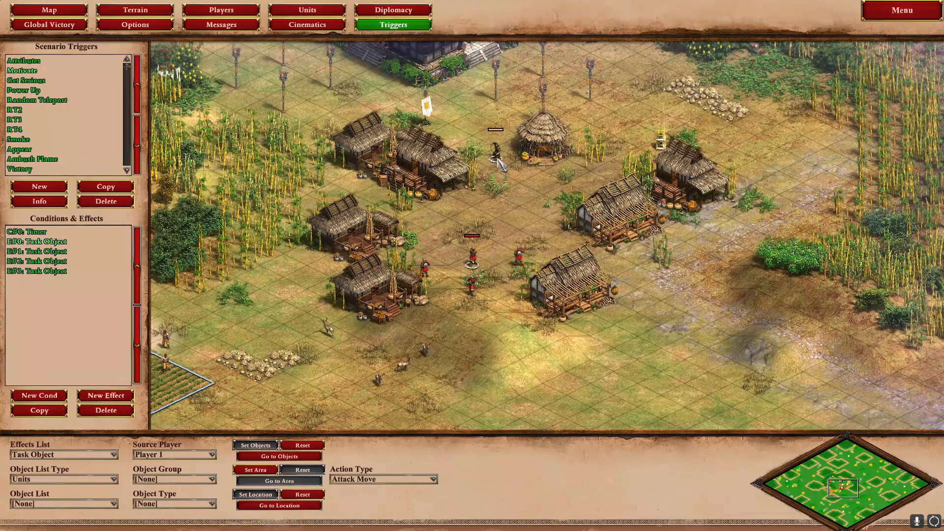
left_click(53, 235)
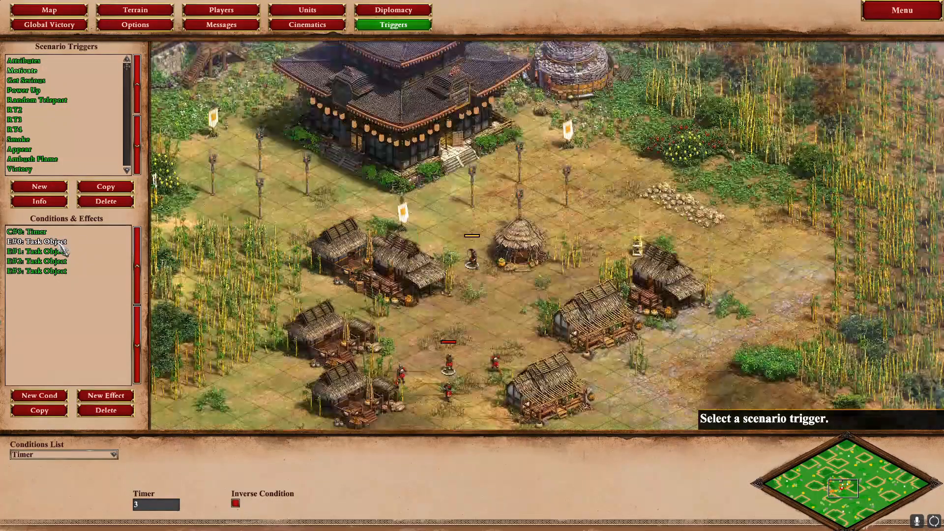
left_click(60, 242)
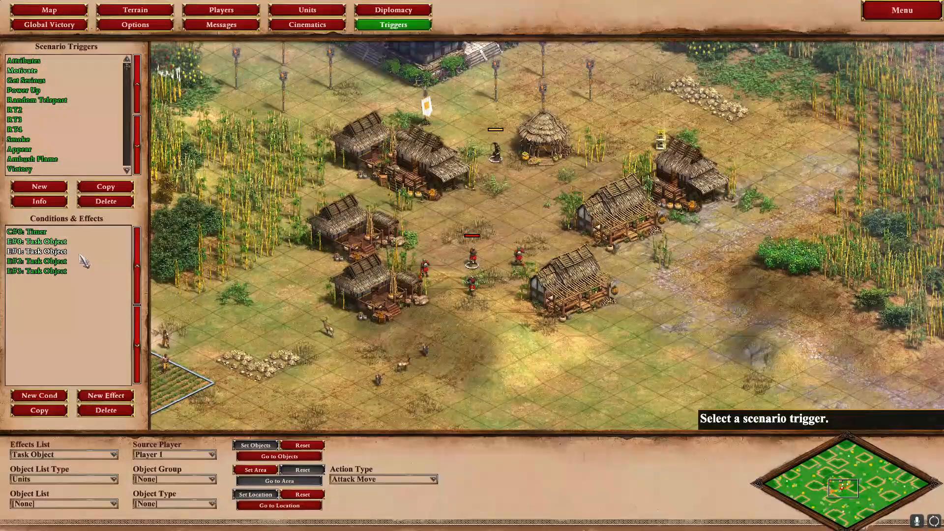
Recheck the Motivate trigger's settings and look through its remaining Attack Move Task Object effects.
left_click(22, 71)
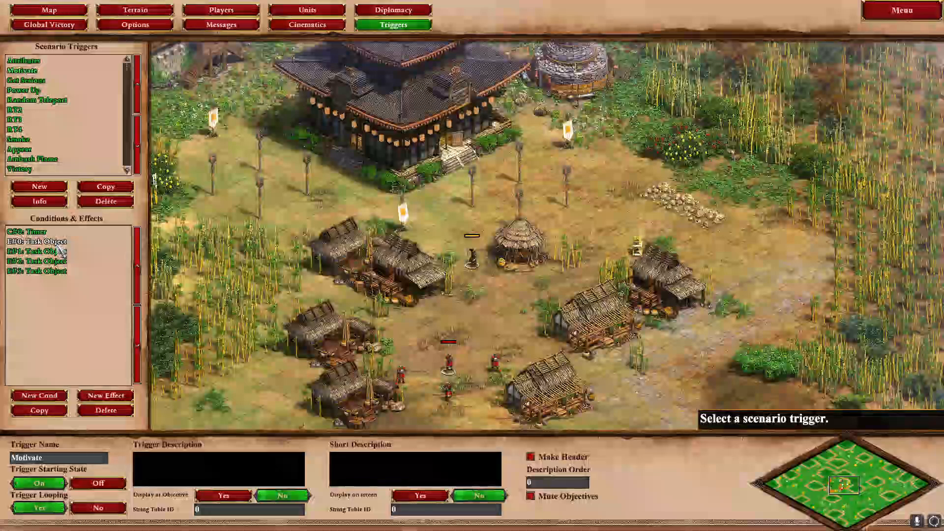
left_click(59, 271)
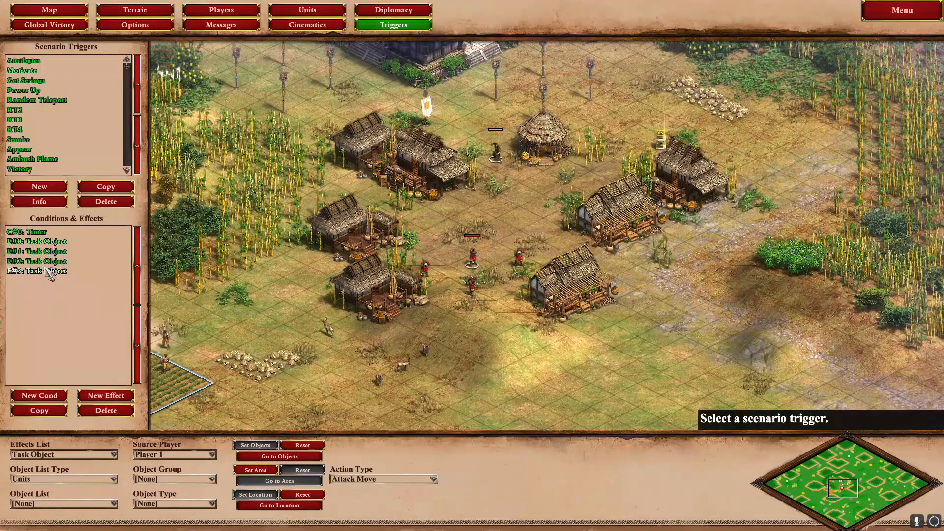
left_click(46, 251)
left_click(52, 261)
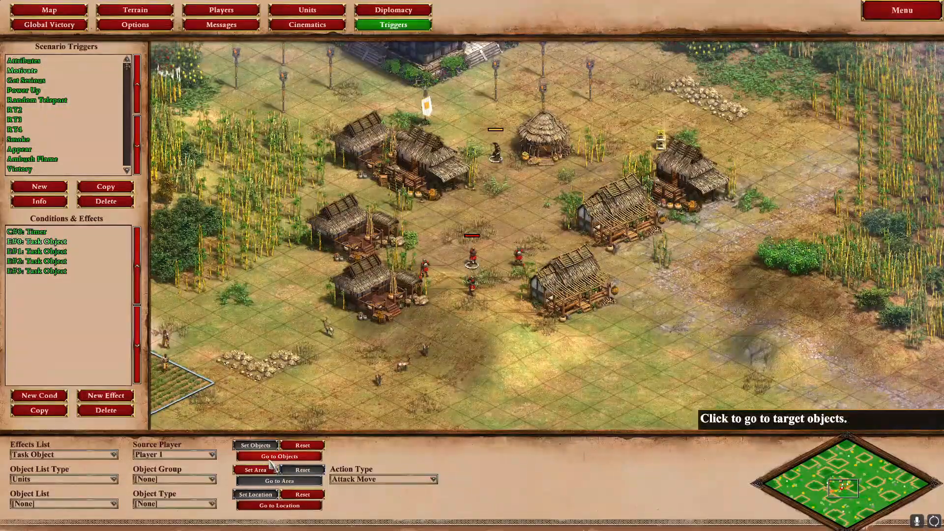
Locate on the map the target objects of each of the Motivate trigger's Task Object effects.
left_click(272, 457)
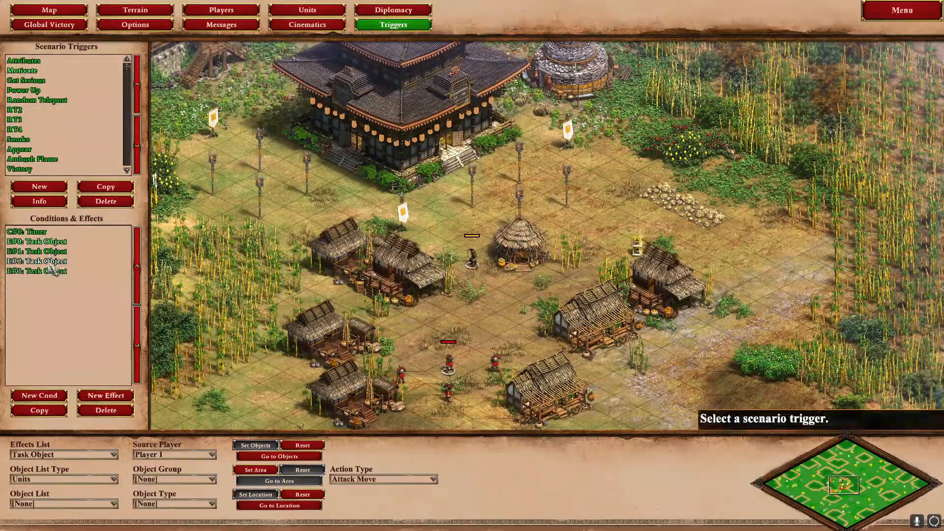
left_click(64, 243)
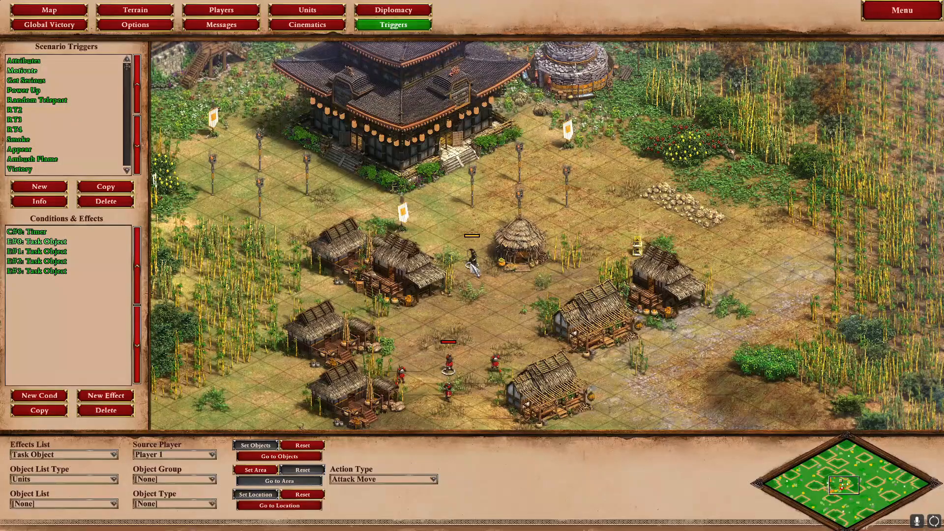
left_click(56, 253)
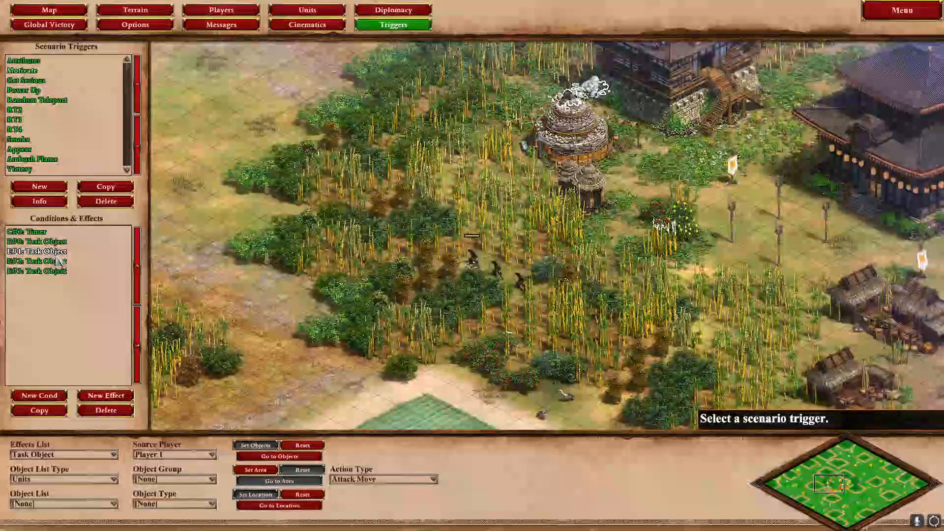
left_click(284, 456)
left_click(283, 456)
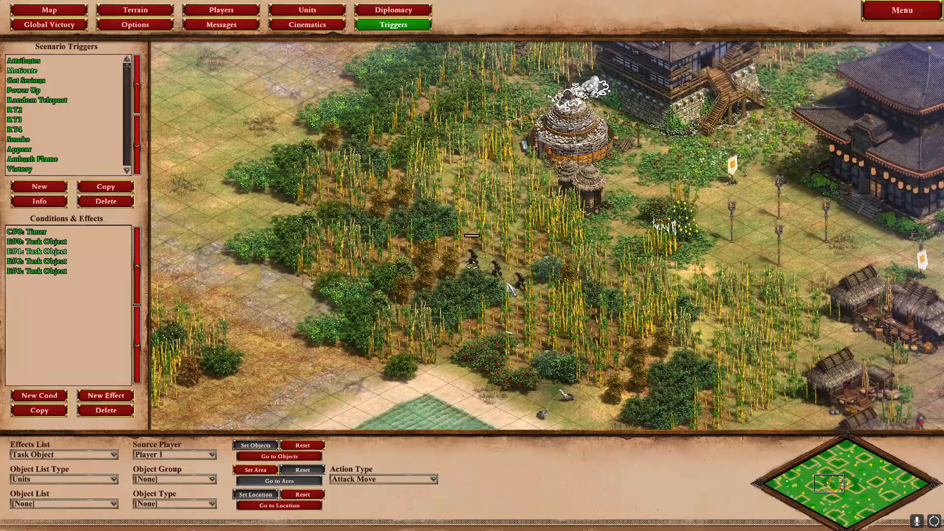
left_click(64, 261)
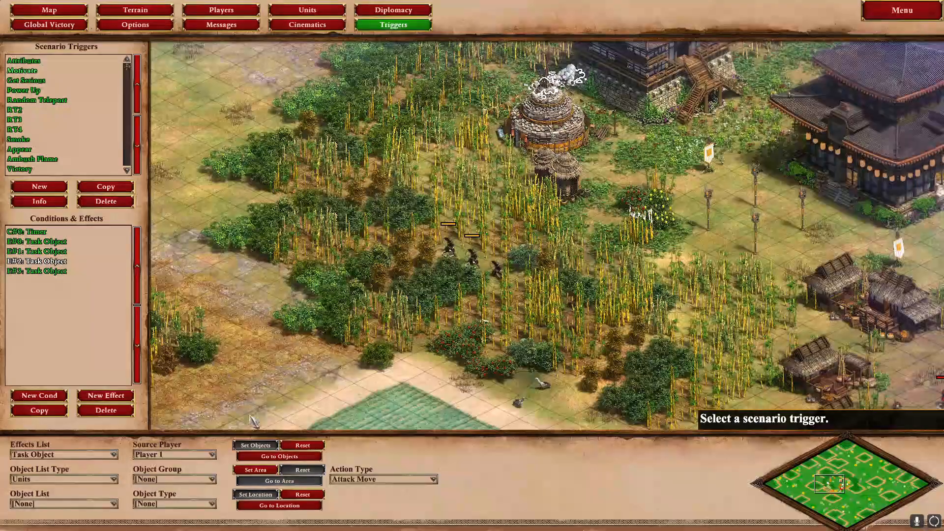
left_click(279, 481)
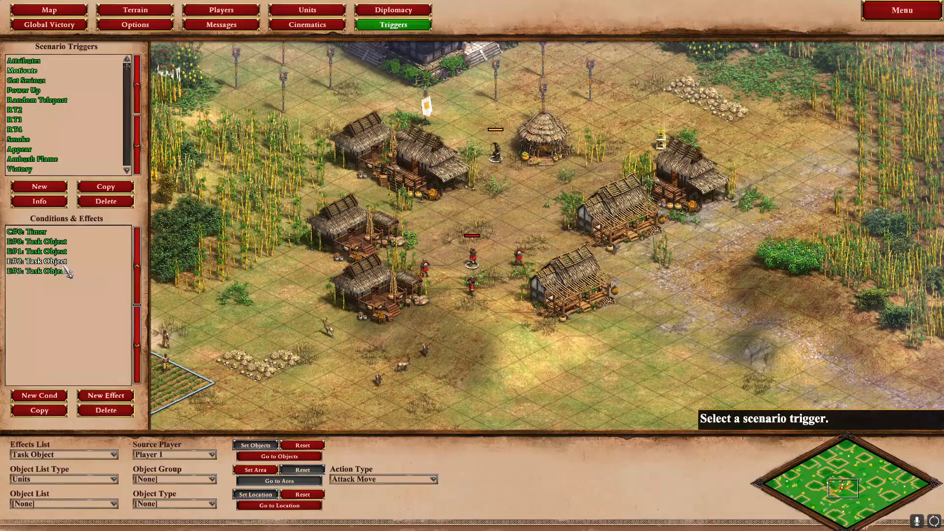
left_click(280, 457)
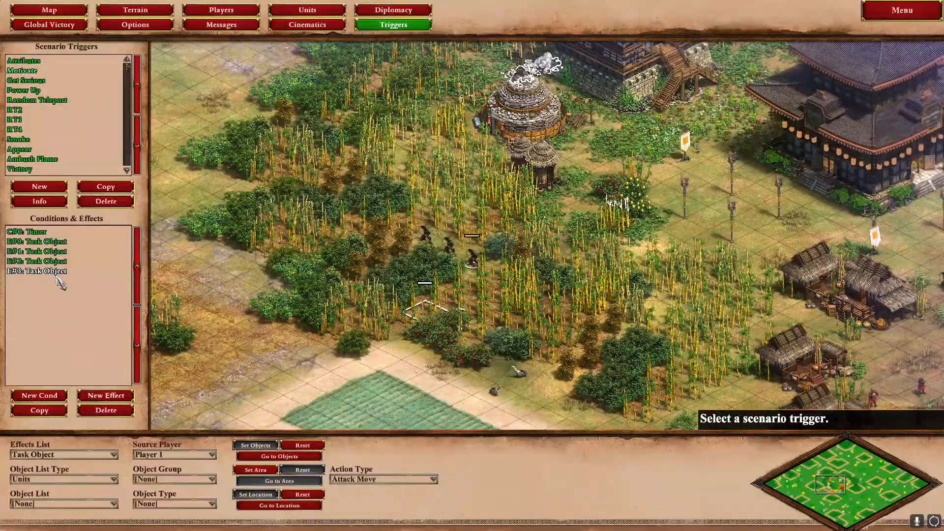
left_click(295, 457)
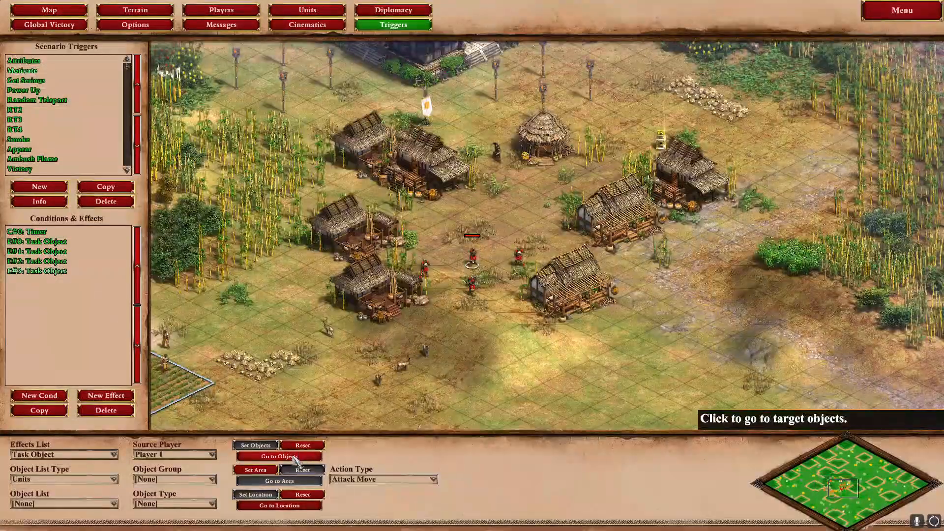
left_click(294, 457)
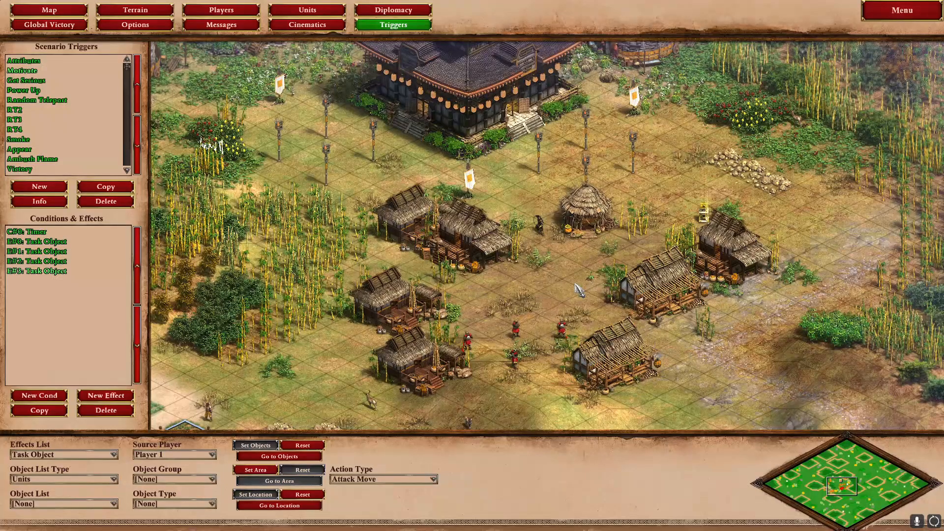
Examine the Get Serious trigger's settings, its Object HP condition and the available condition types.
left_click(27, 80)
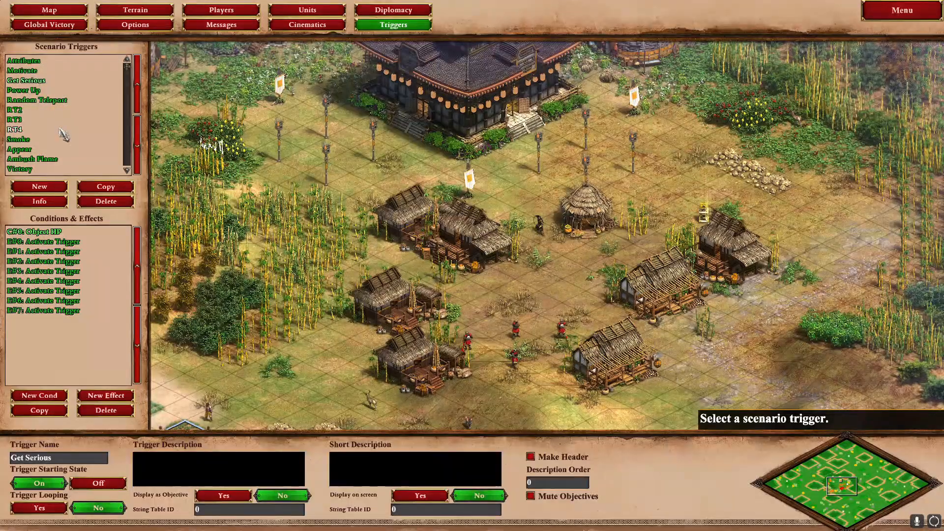
left_click(58, 236)
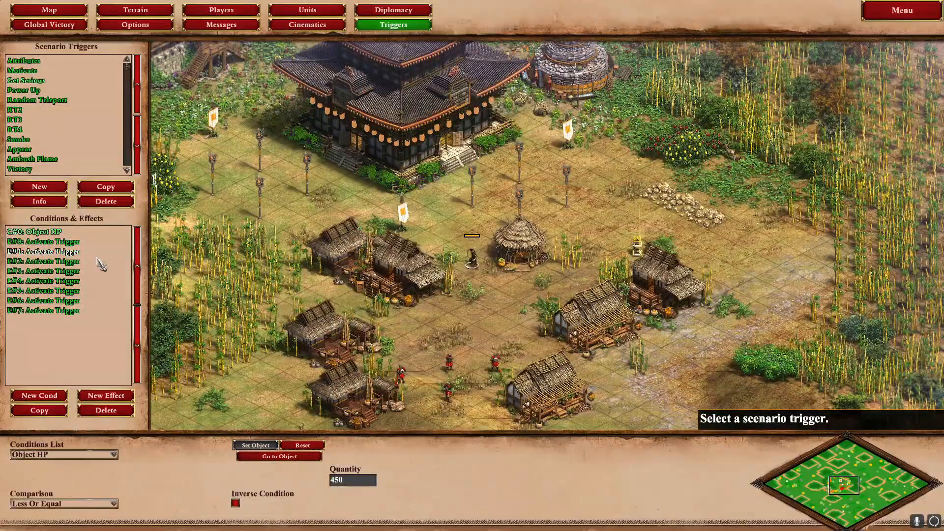
left_click(36, 81)
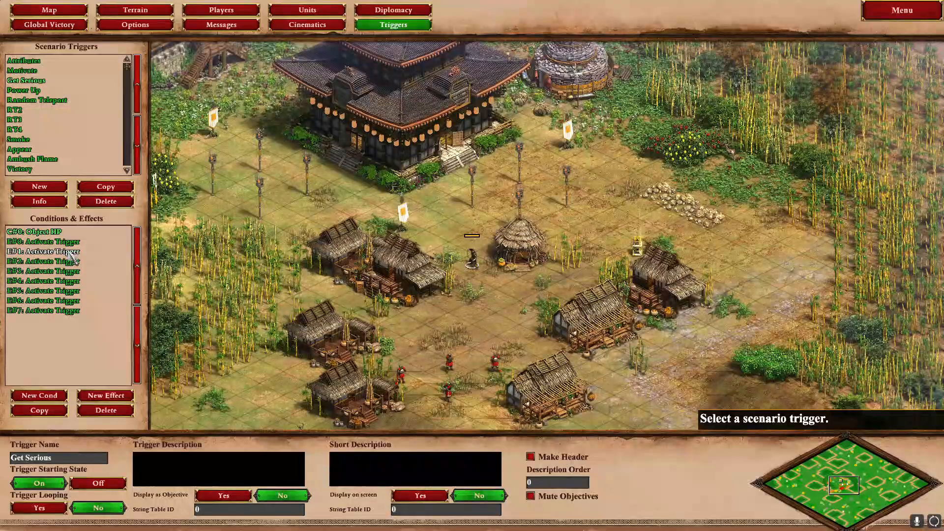
left_click(55, 234)
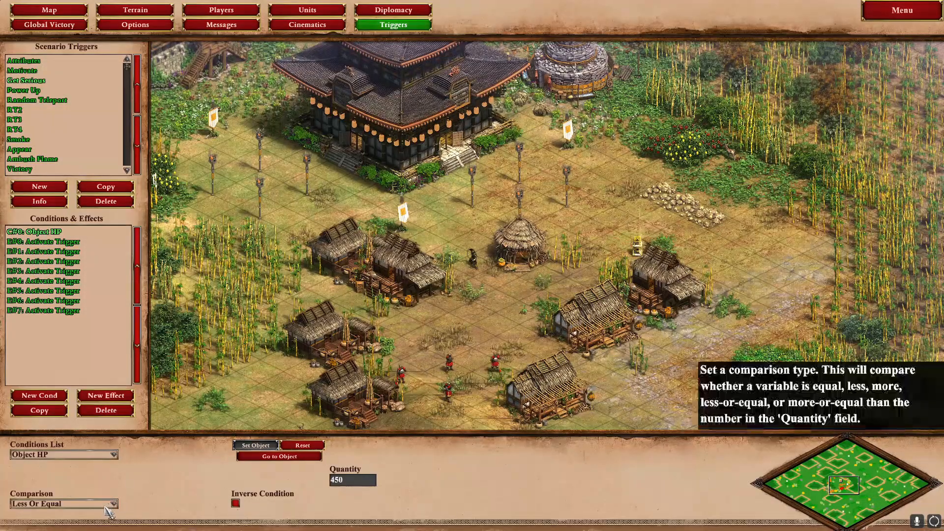
left_click(45, 458)
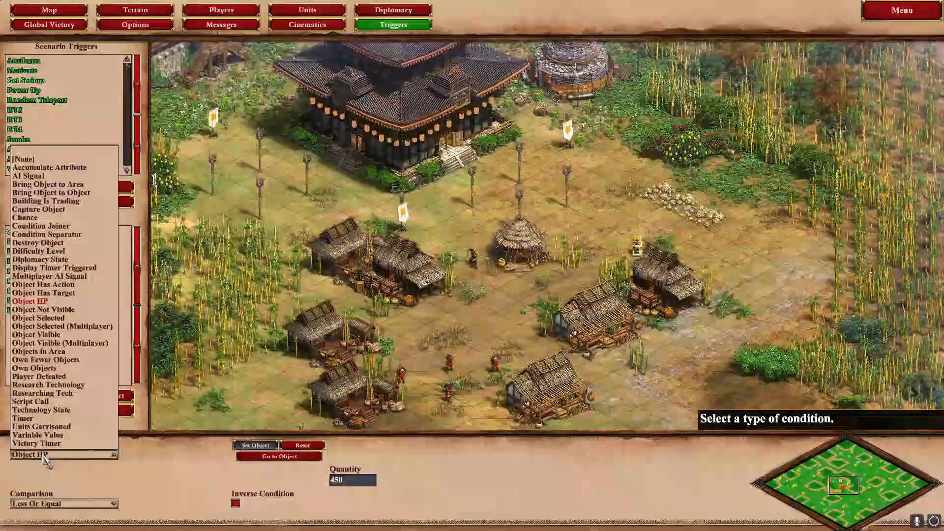
left_click(177, 467)
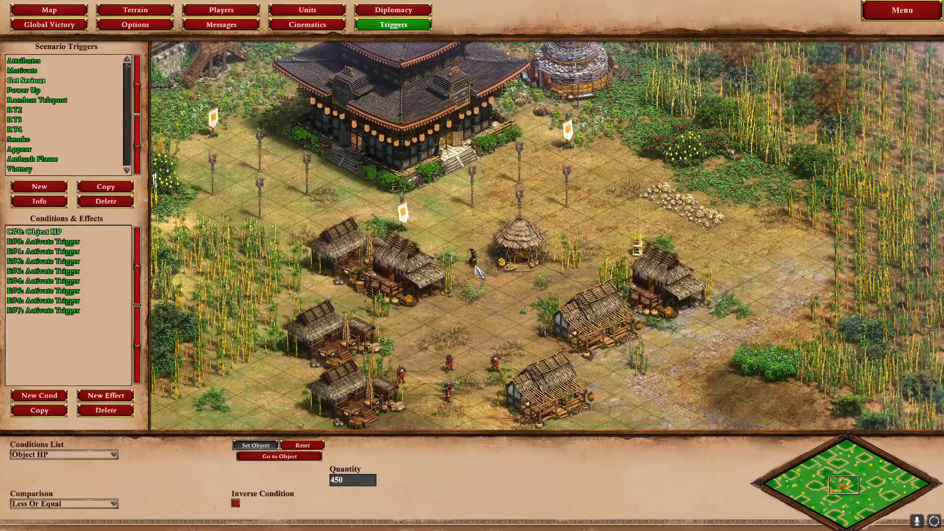
Review which trigger each of the Get Serious trigger's Activate Trigger effects activates.
left_click(68, 243)
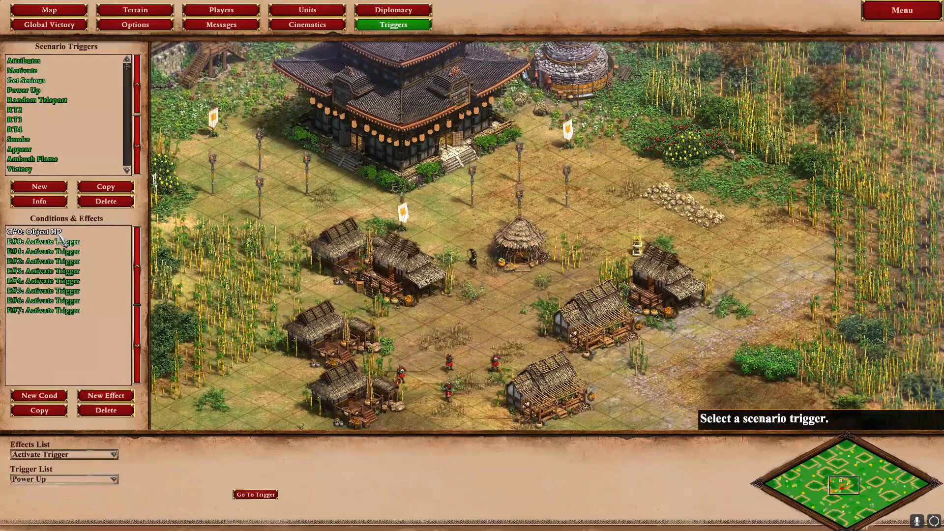
left_click(35, 232)
left_click(77, 252)
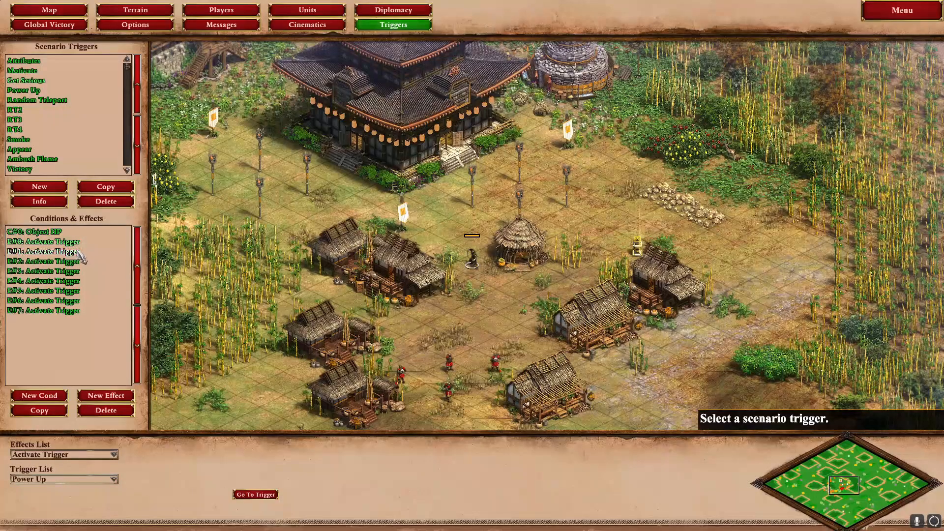
left_click(79, 261)
left_click(78, 271)
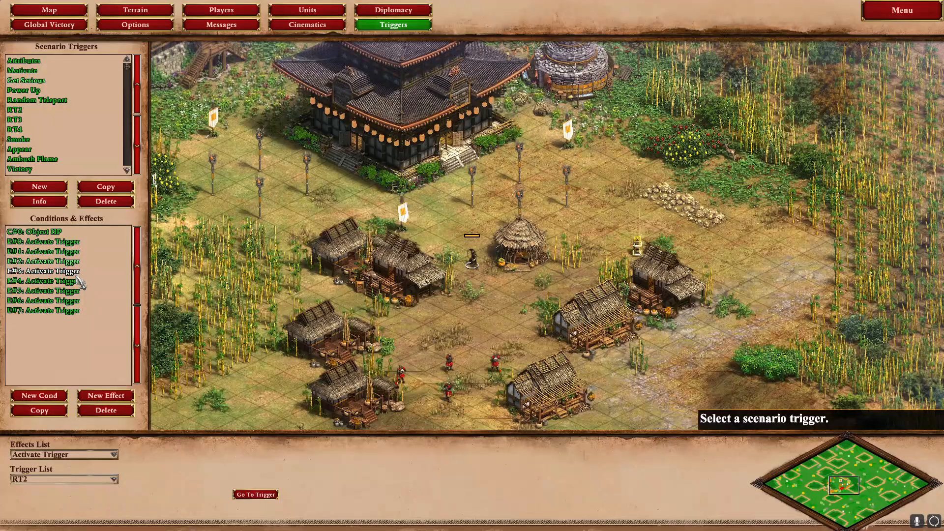
left_click(76, 280)
left_click(75, 290)
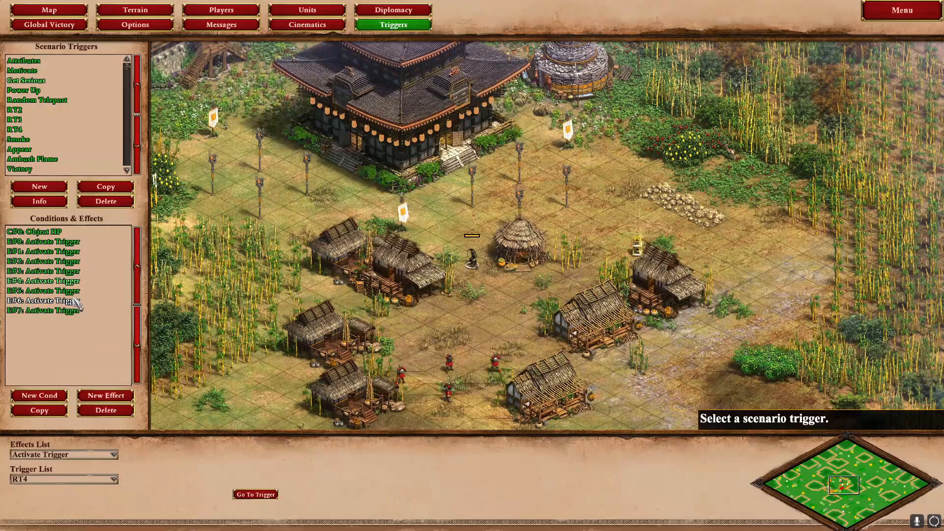
left_click(73, 301)
left_click(77, 310)
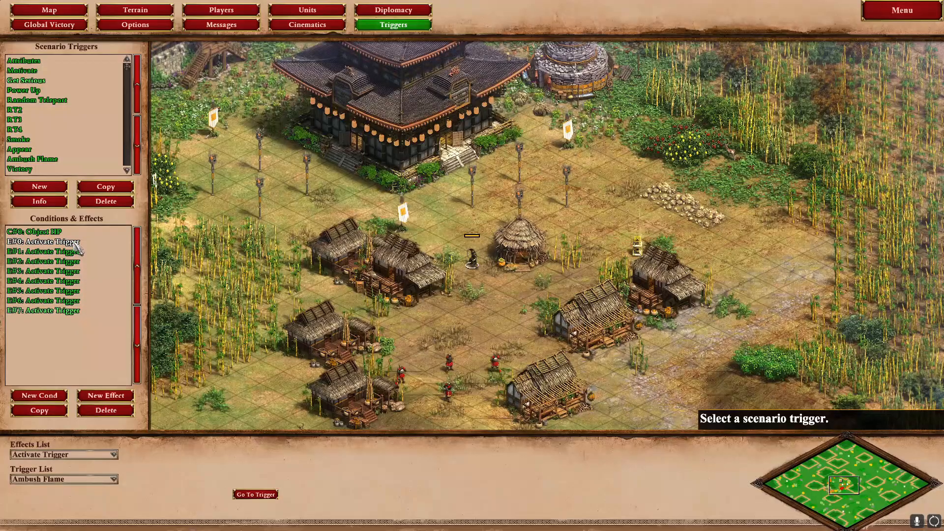
left_click(78, 251)
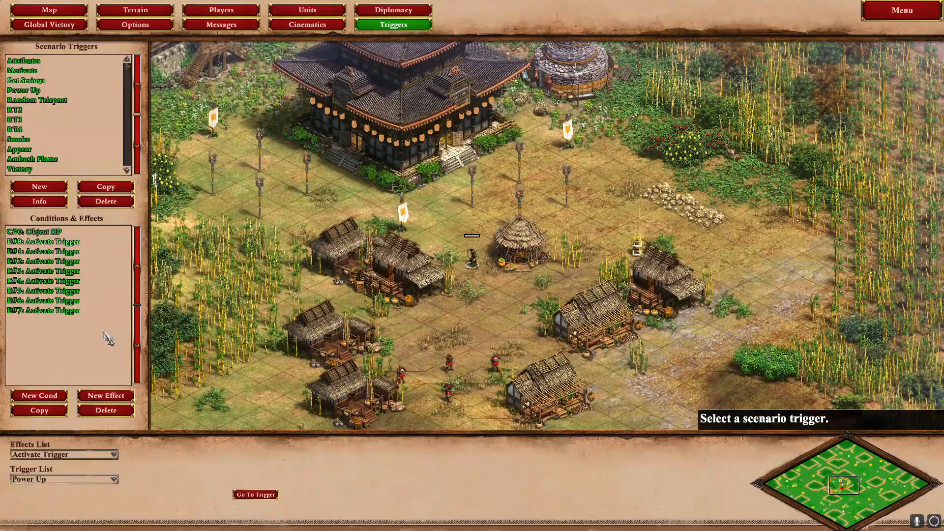
Inspect the Power Up trigger's settings and its three Modify Attribute effects for the Ninja and Eagle Warrior.
left_click(34, 90)
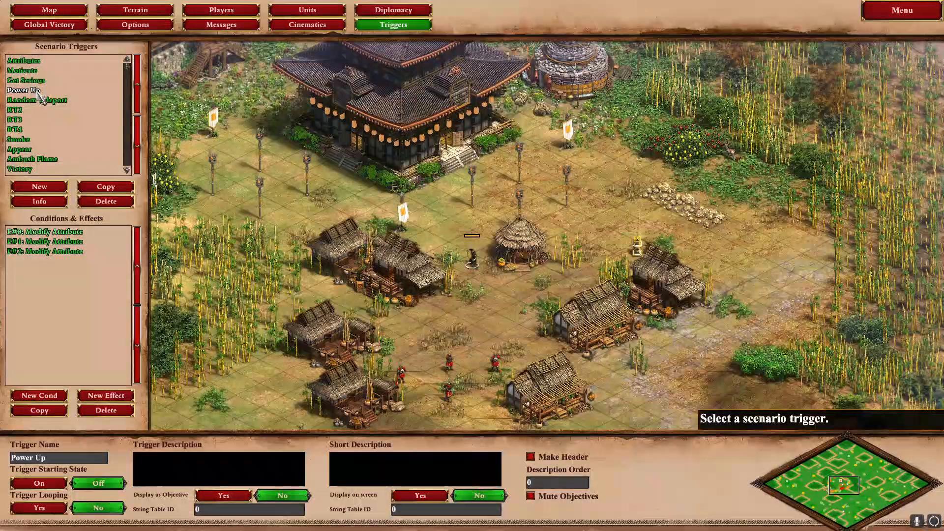
left_click(50, 232)
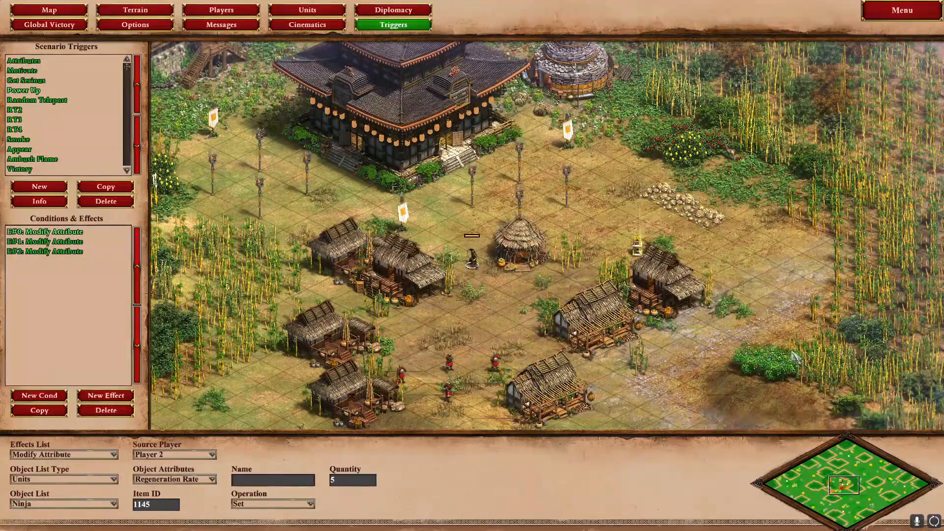
key("Right")
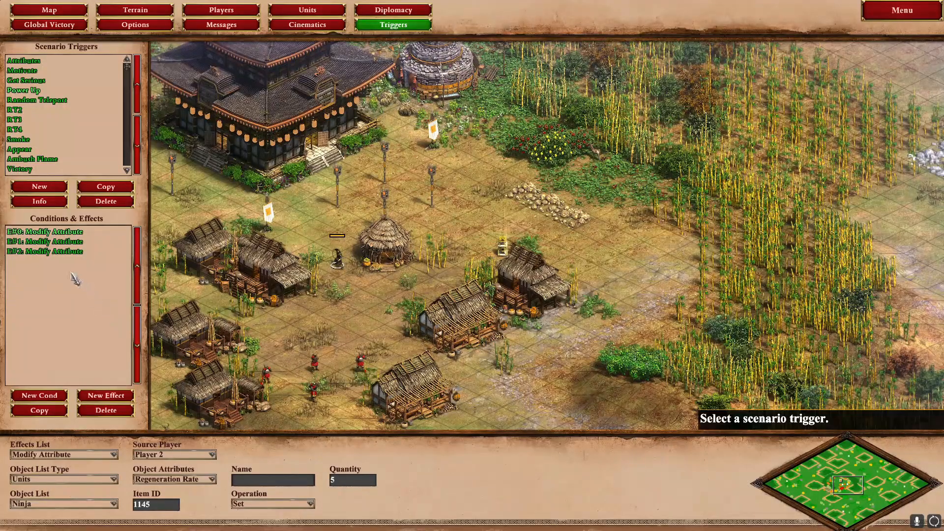
left_click(55, 242)
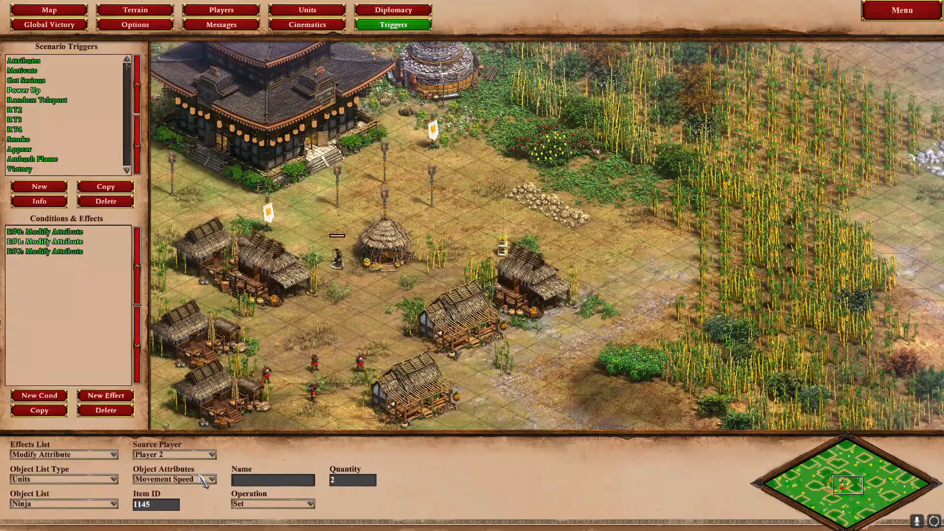
left_click(69, 251)
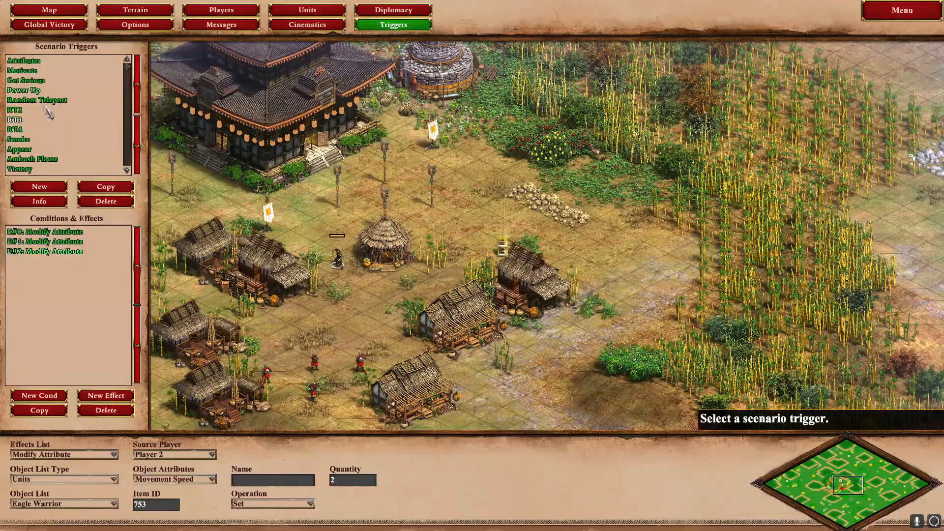
Compare the settings and the conditions and effects of the Random Teleport, RT2 and RT3 triggers.
left_click(76, 104)
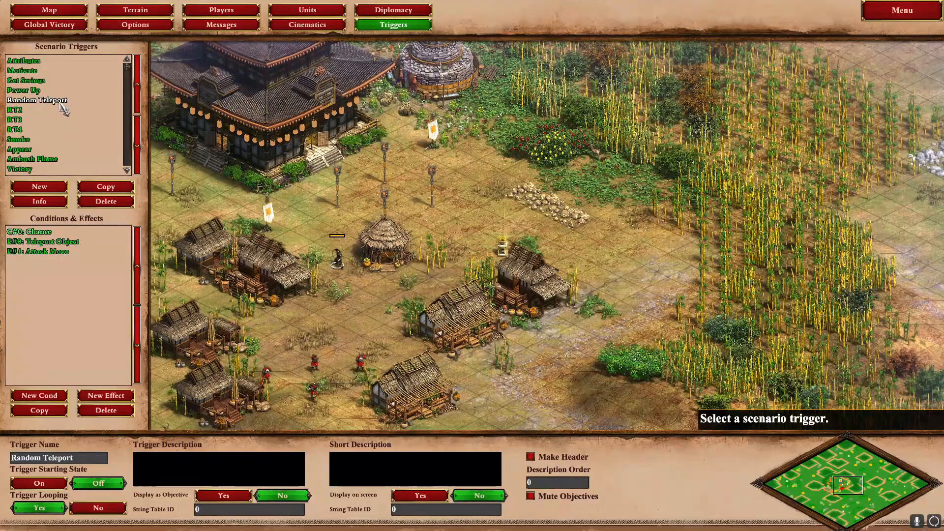
left_click(19, 113)
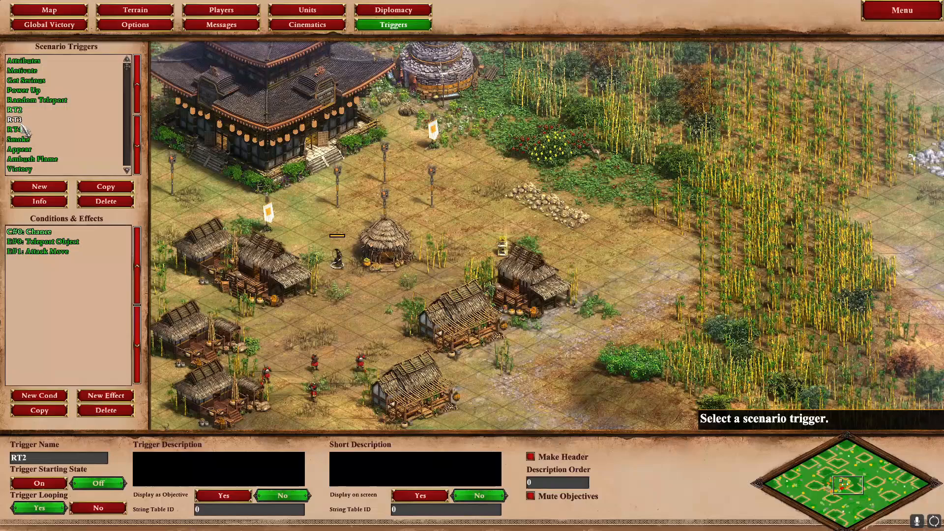
left_click(22, 123)
left_click(34, 91)
left_click(41, 104)
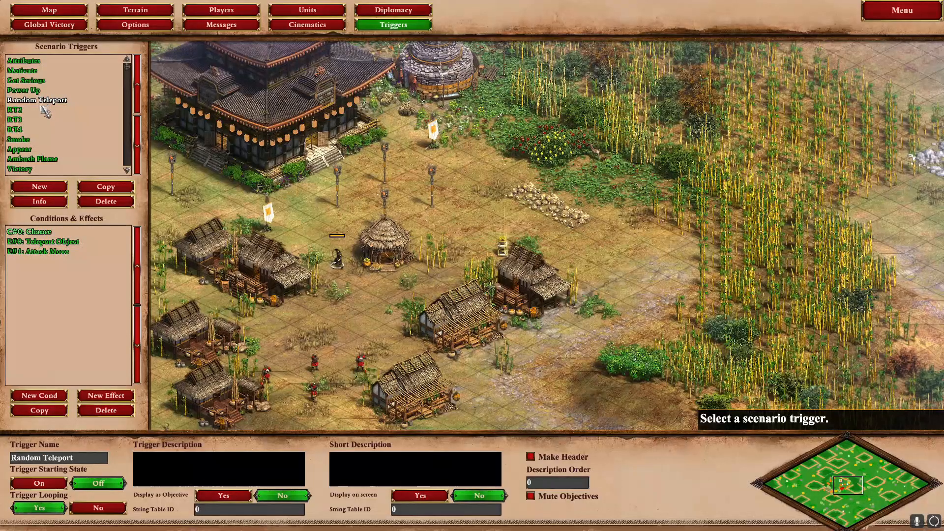
Examine the Random Teleport trigger's Chance condition, its condition type list and the trigger's looping settings.
left_click(56, 234)
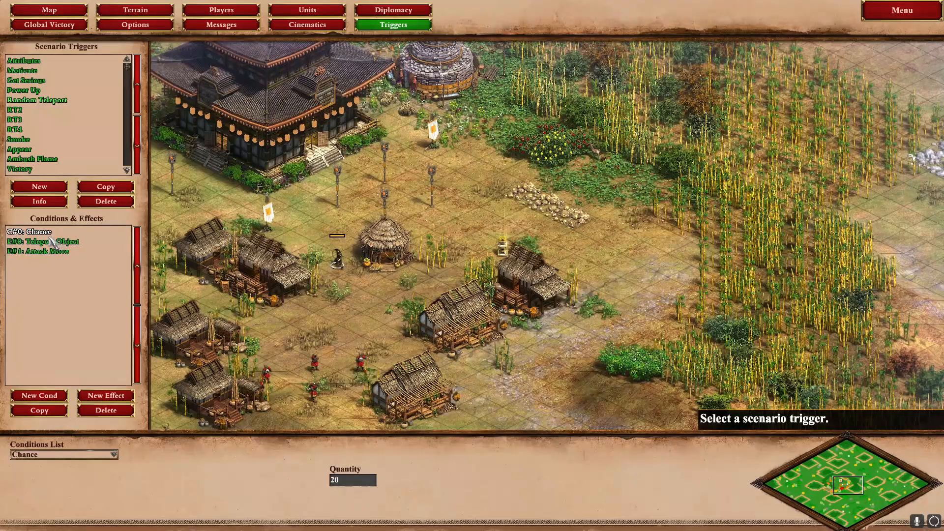
left_click(100, 456)
left_click(118, 465)
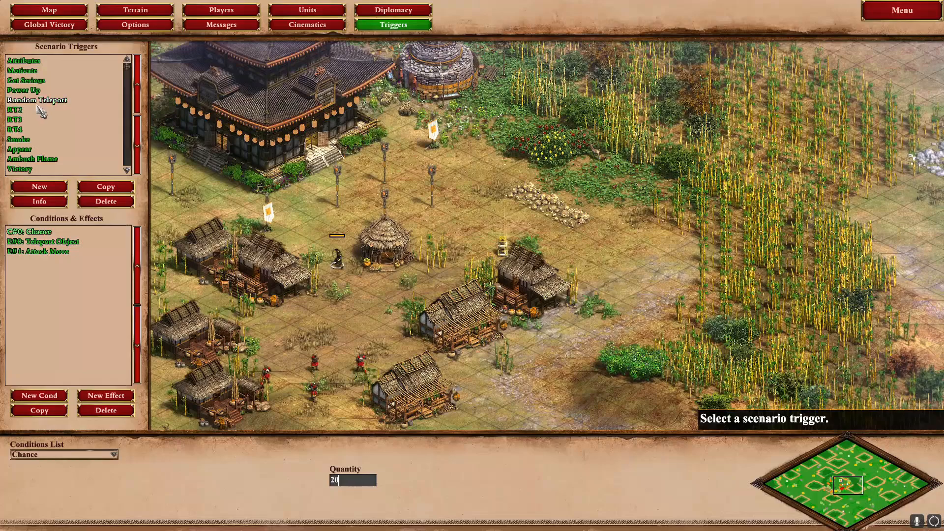
left_click(46, 93)
left_click(49, 100)
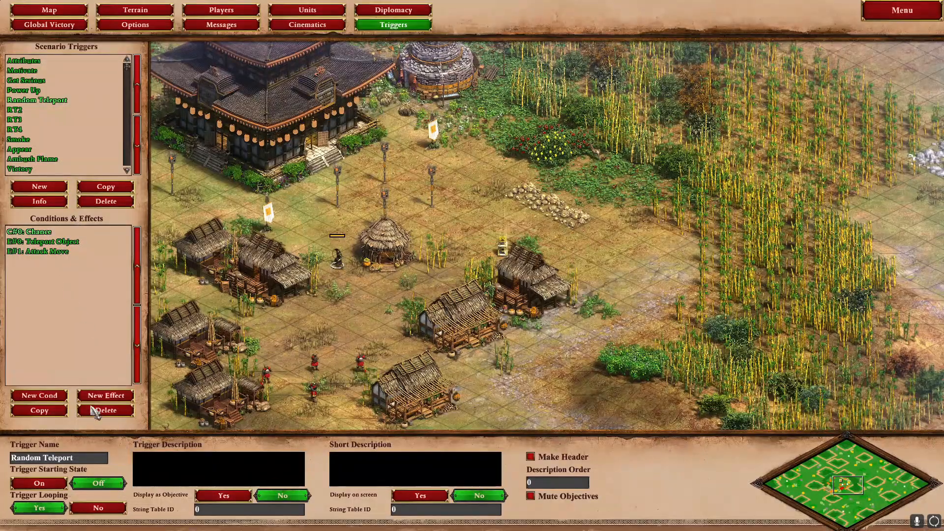
Recheck the Power Up trigger and go through the Get Serious trigger's Activate Trigger effects to see which triggers they target.
left_click(27, 90)
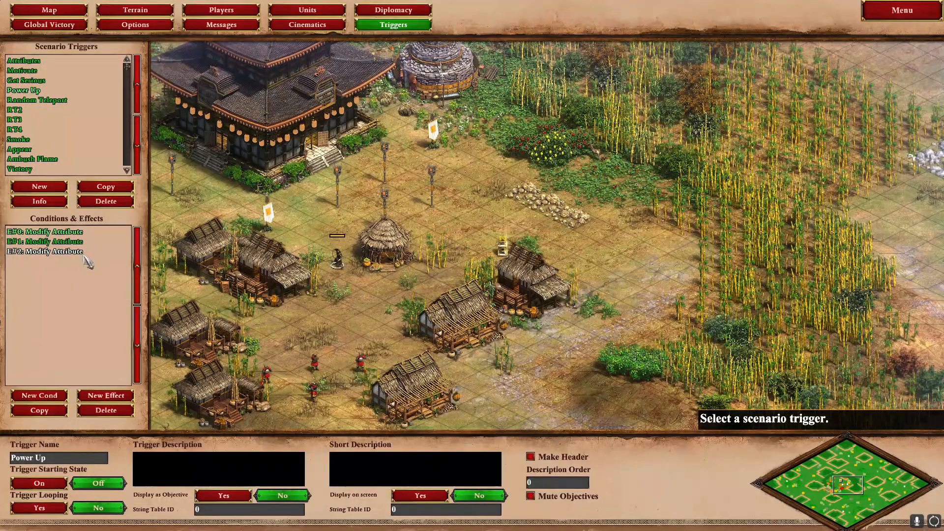
left_click(41, 82)
left_click(69, 252)
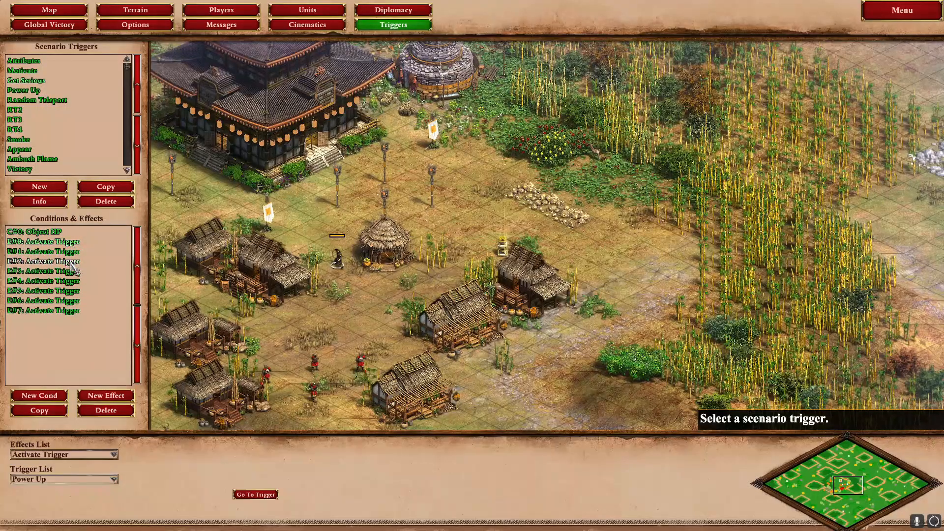
left_click(72, 261)
left_click(73, 272)
left_click(74, 281)
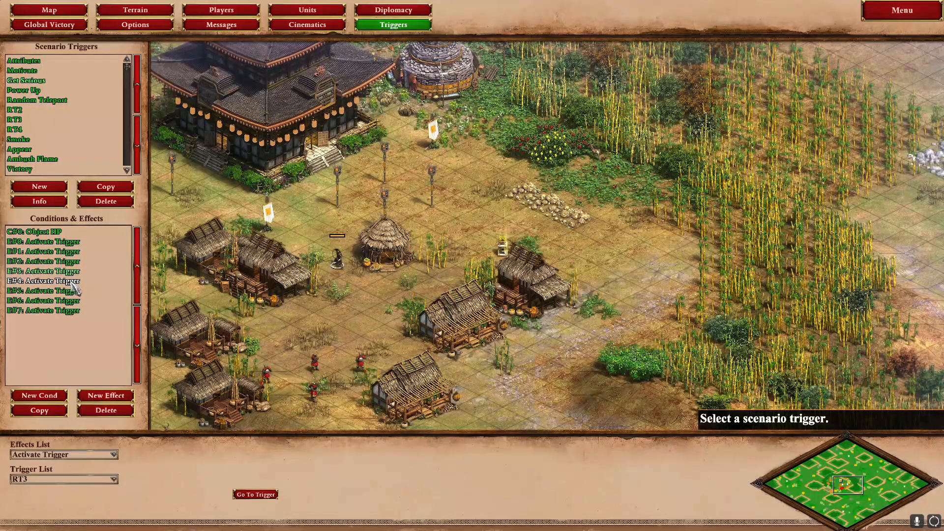
left_click(72, 292)
left_click(73, 301)
left_click(74, 311)
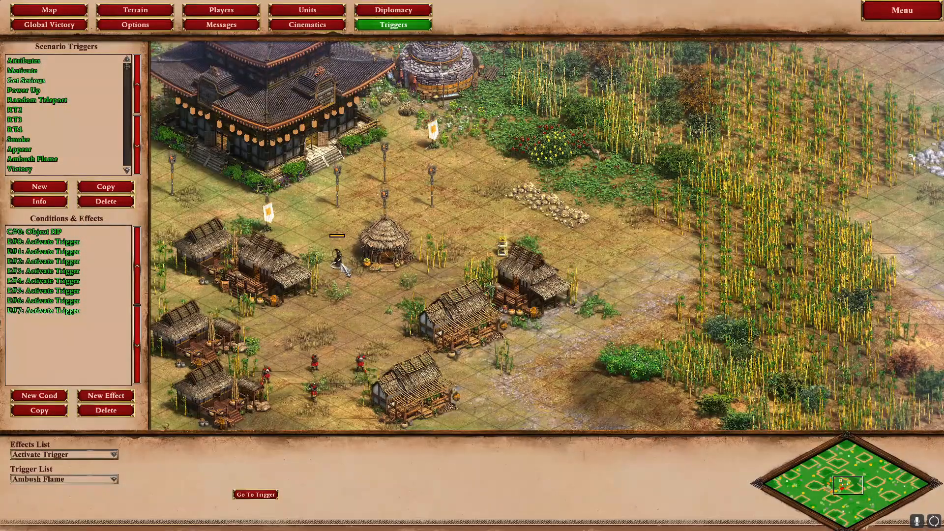
Review Random Teleport's Chance condition and locate its Teleport Object effect's target objects and destination on the map.
left_click(52, 102)
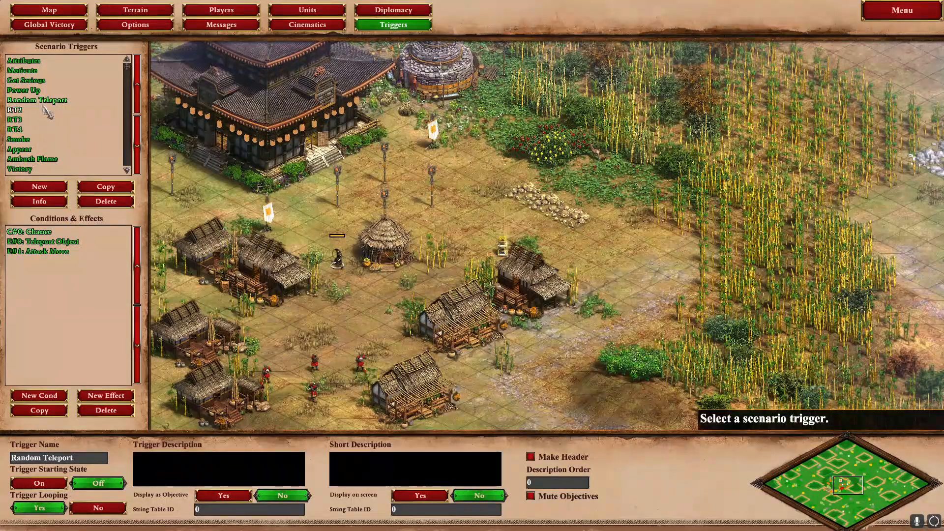
left_click(54, 234)
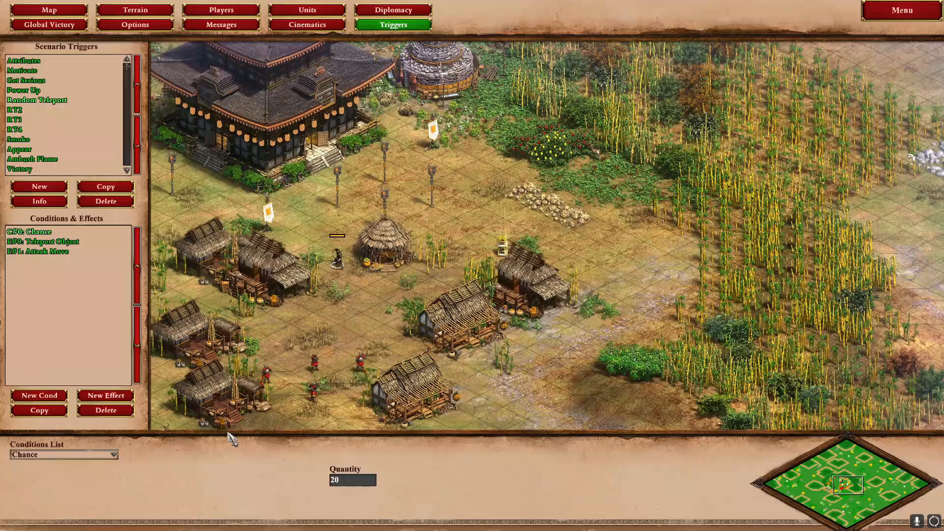
left_click(42, 241)
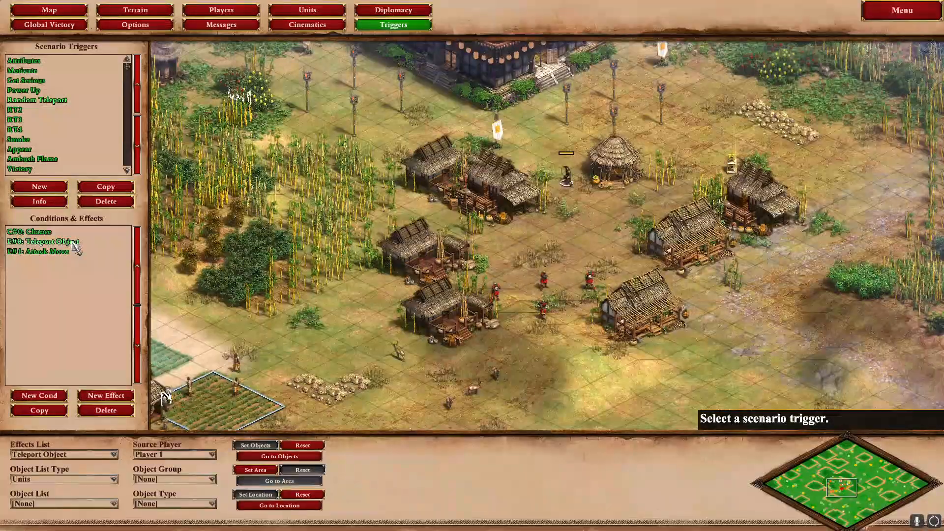
left_click(275, 456)
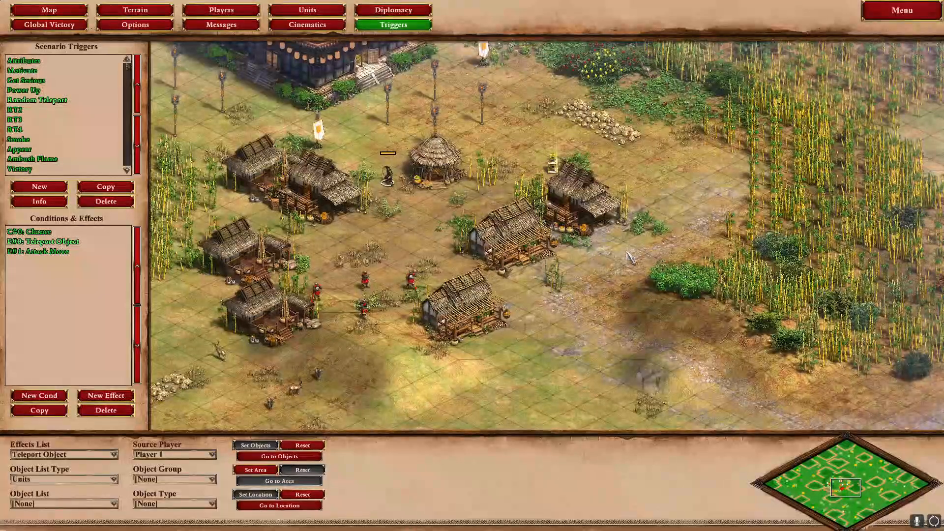
left_click(46, 241)
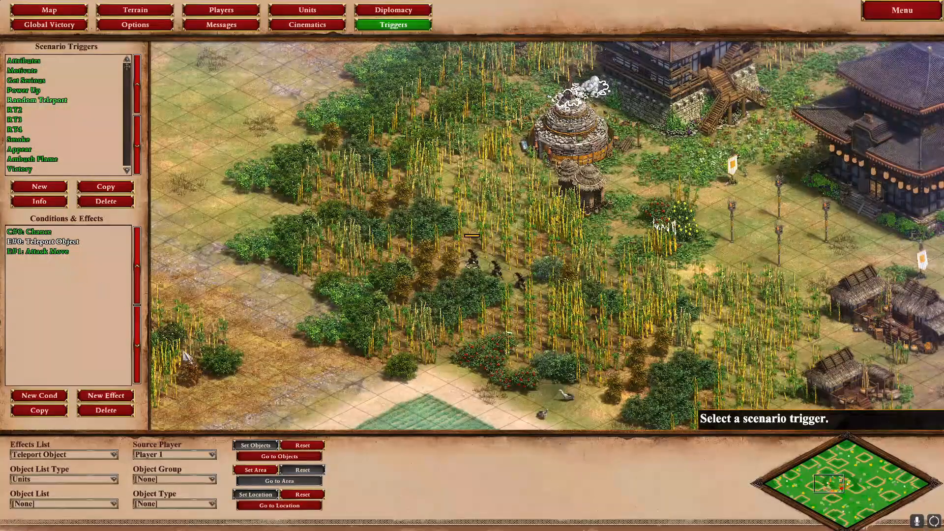
left_click(266, 457)
left_click(265, 457)
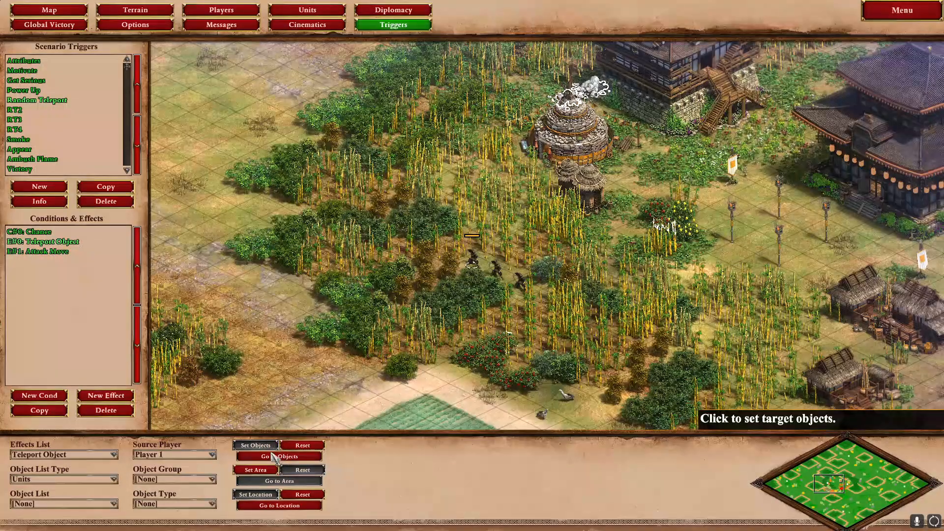
left_click(280, 505)
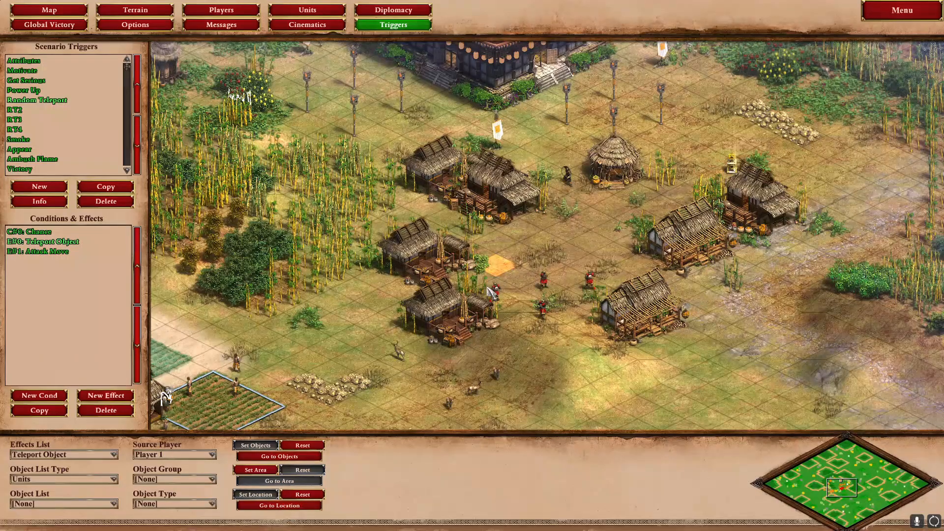
left_click(294, 458)
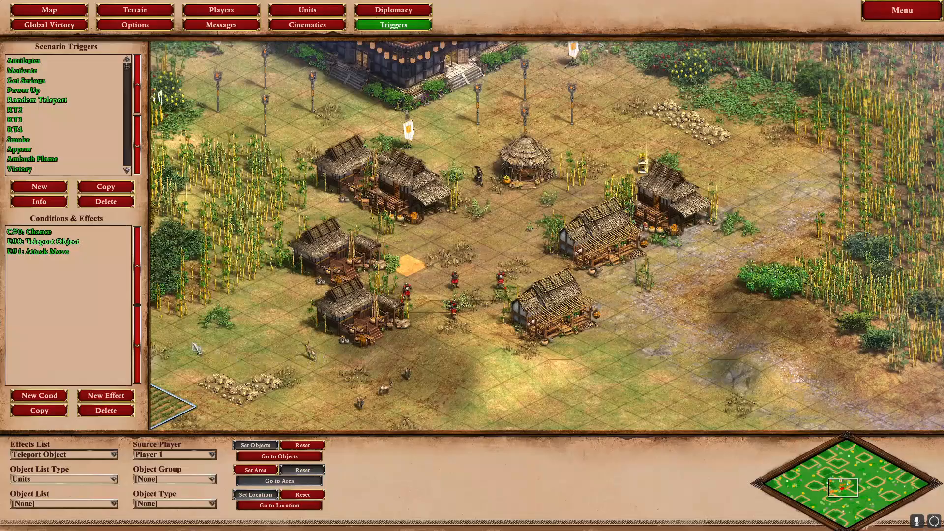
Locate on the map the target objects and destination of the Random Teleport trigger's Attack Move effect.
left_click(46, 251)
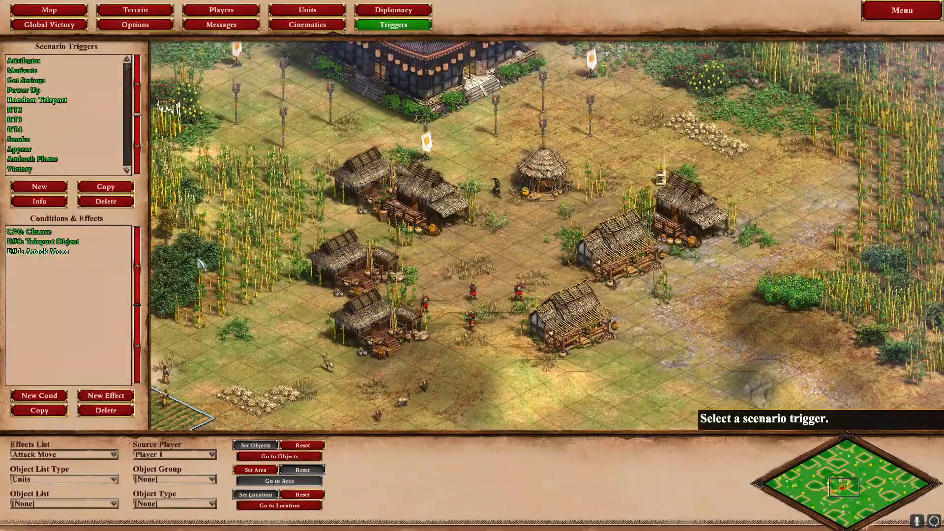
left_click(278, 456)
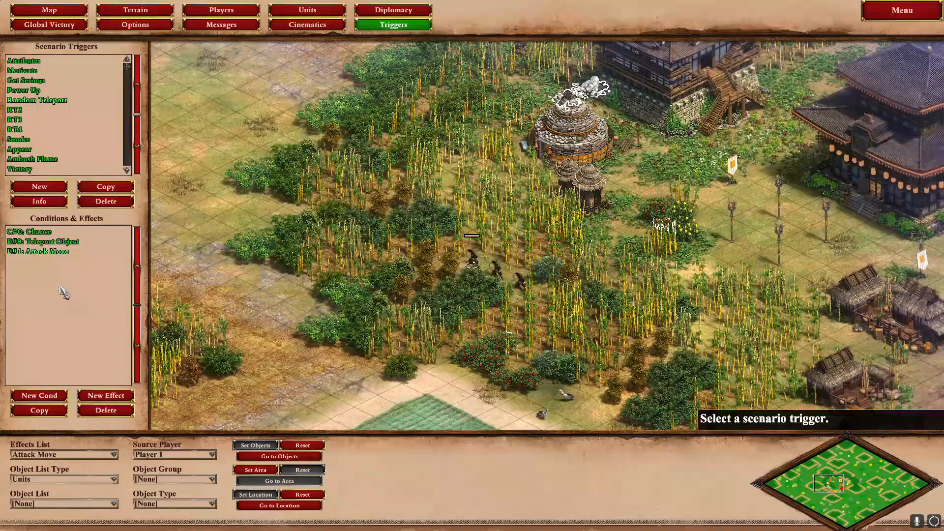
left_click(279, 506)
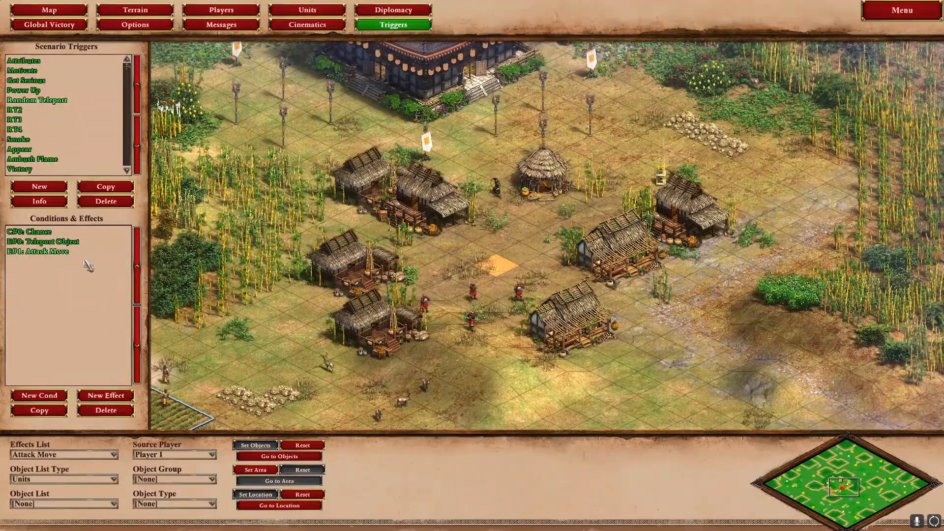
left_click(280, 457)
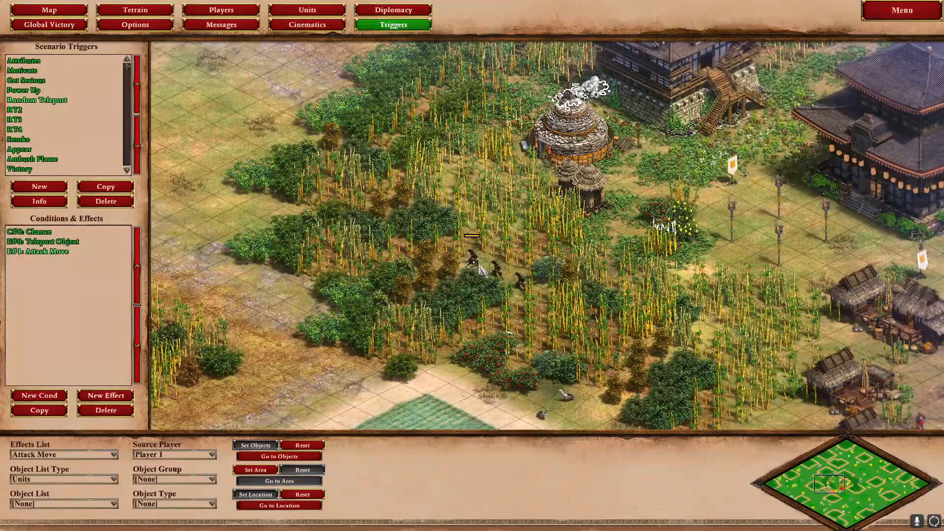
left_click(279, 505)
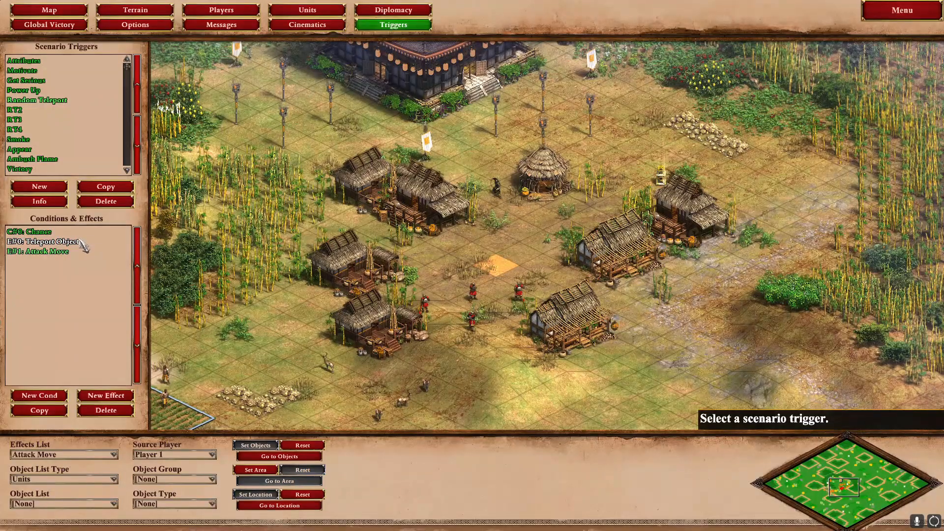
Inspect the RT2 trigger's settings and locate the target objects of its Teleport Object effect on the map.
left_click(24, 110)
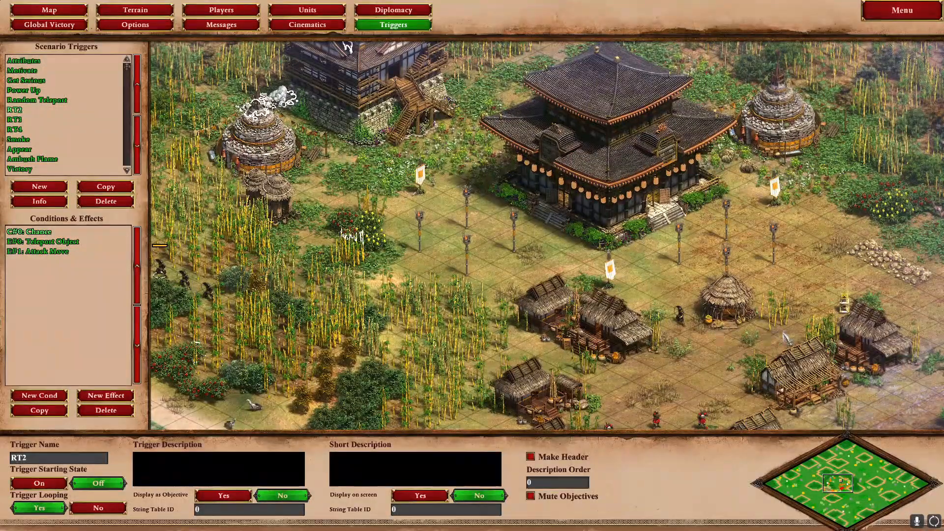
left_click(43, 242)
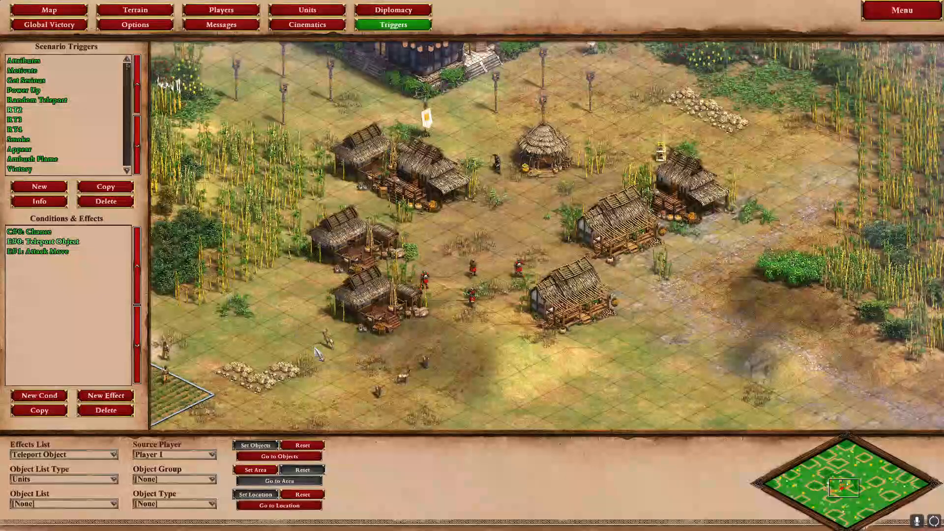
left_click(15, 110)
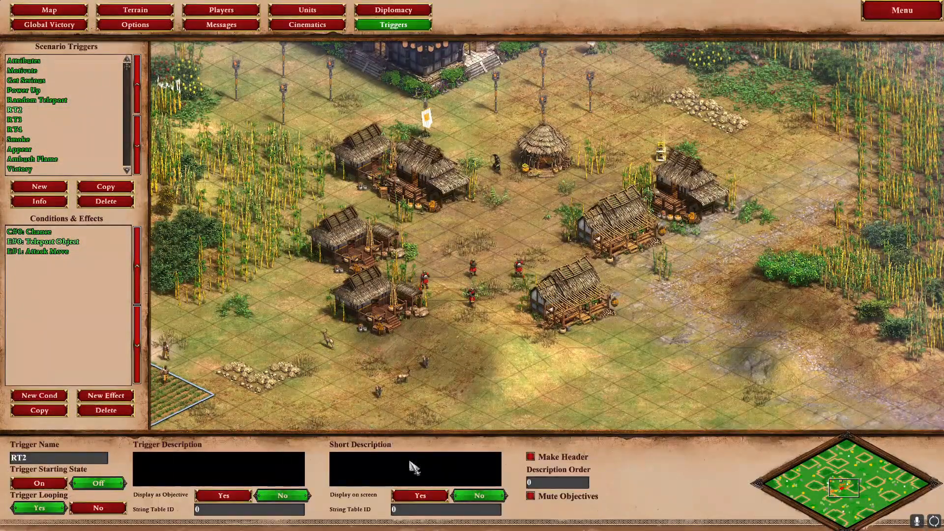
left_click(42, 241)
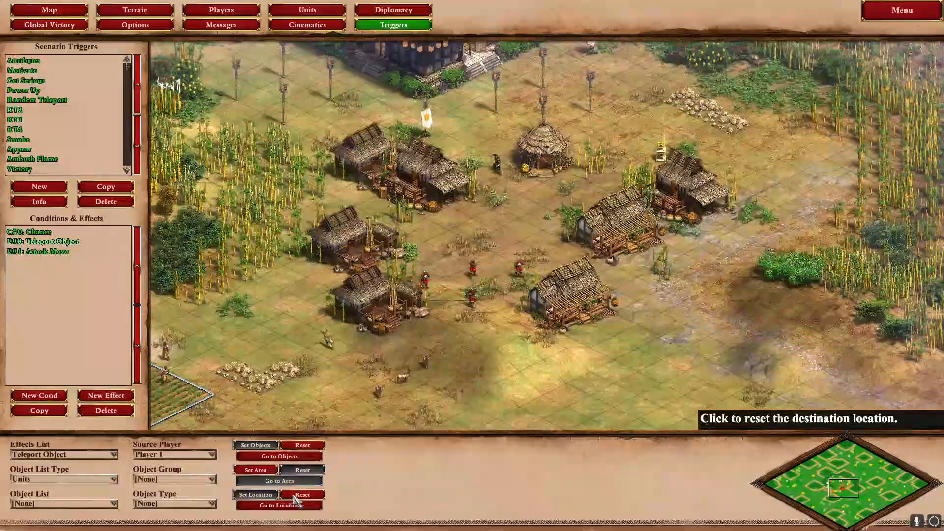
left_click(280, 456)
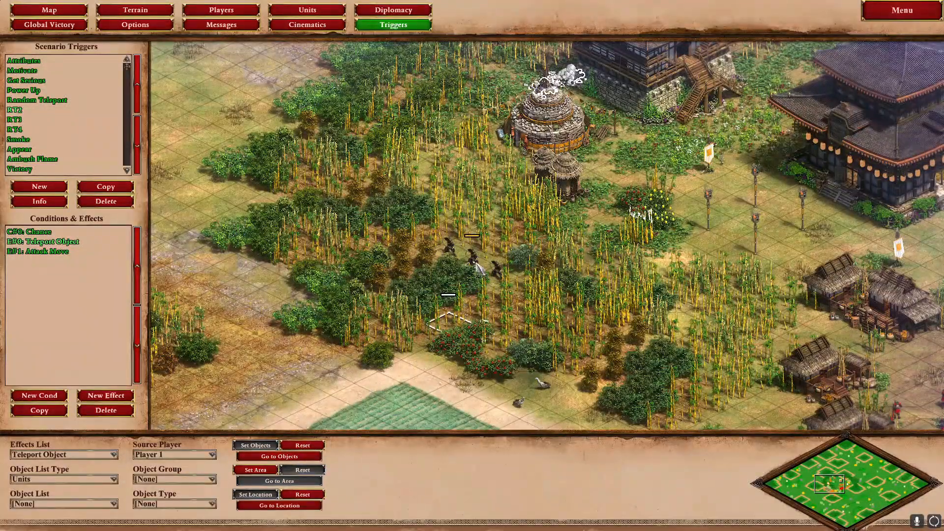
Check the RT3 and RT4 triggers' settings and look over the village area on the map.
left_click(14, 119)
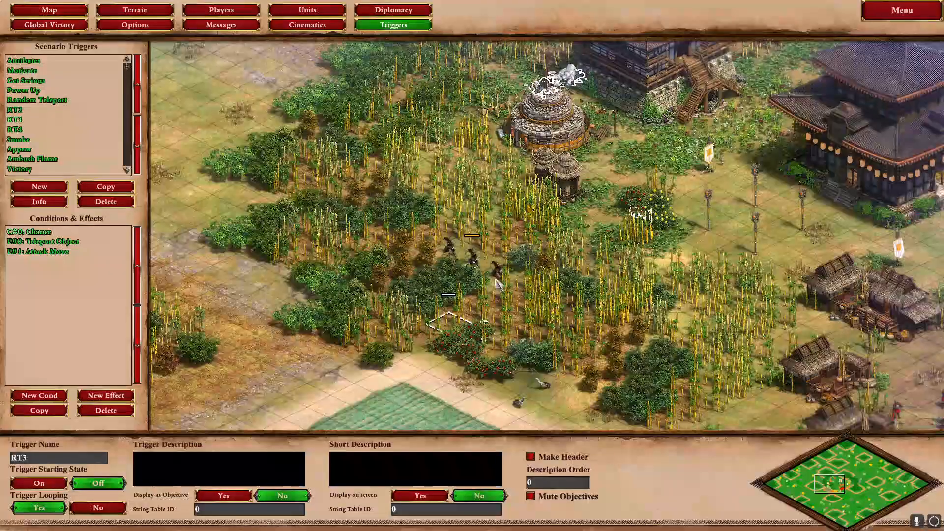
key("Right")
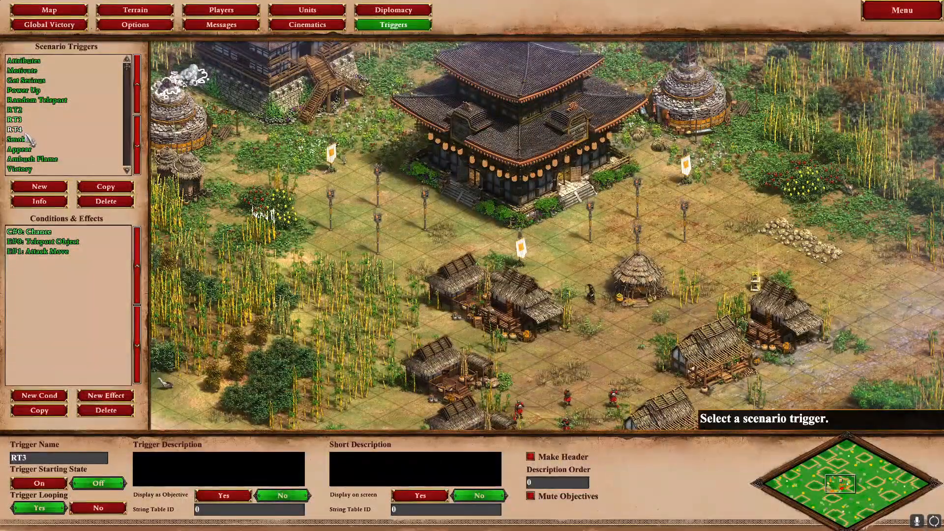
left_click(24, 131)
key("Right")
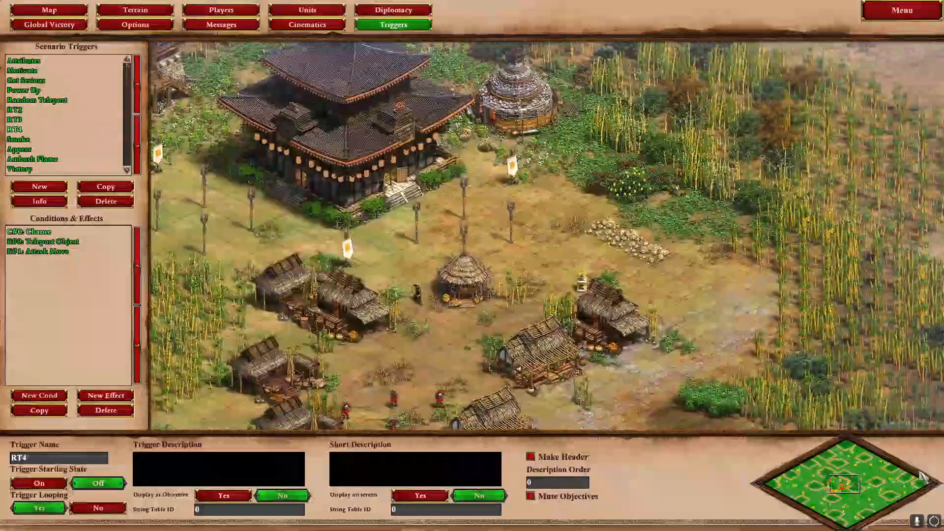
scroll(89, 158, "down", 5)
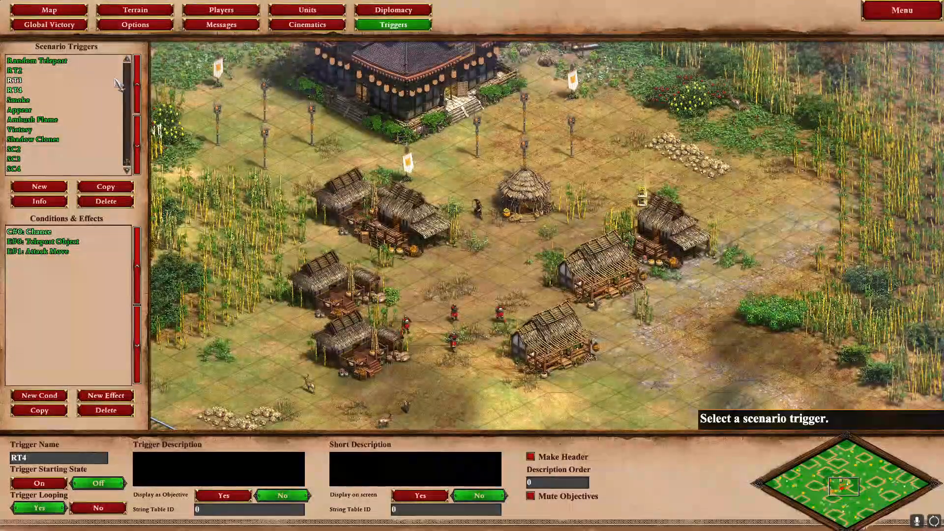
View the Smoke trigger's settings and list of conditions and effects alongside those of the Random Teleport trigger.
left_click(34, 102)
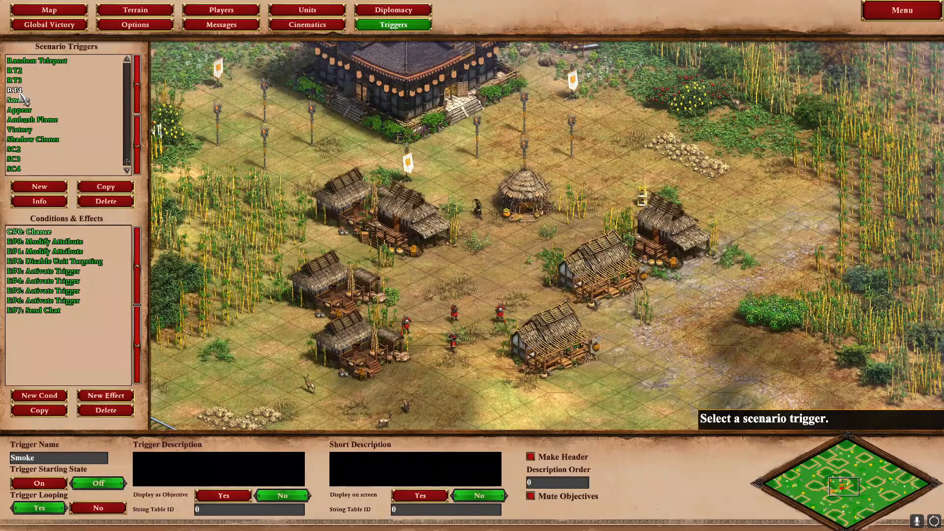
left_click(34, 61)
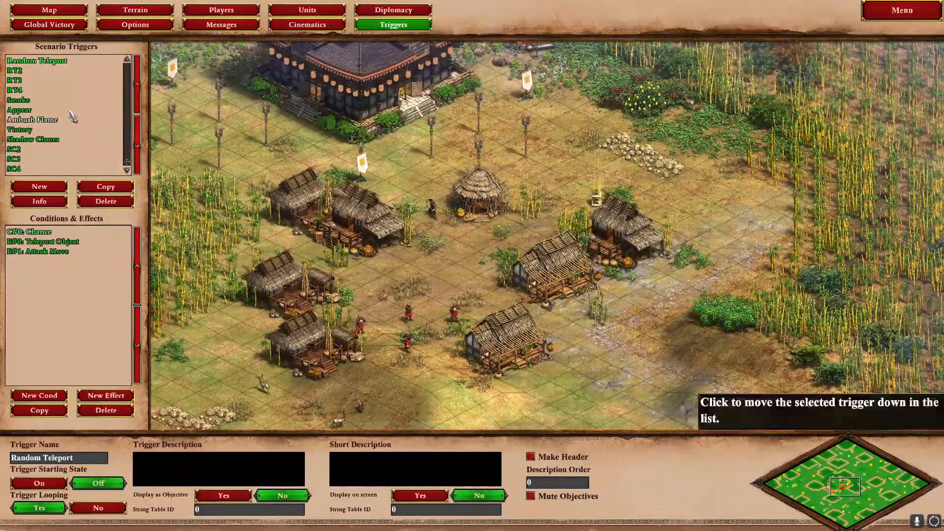
left_click(43, 101)
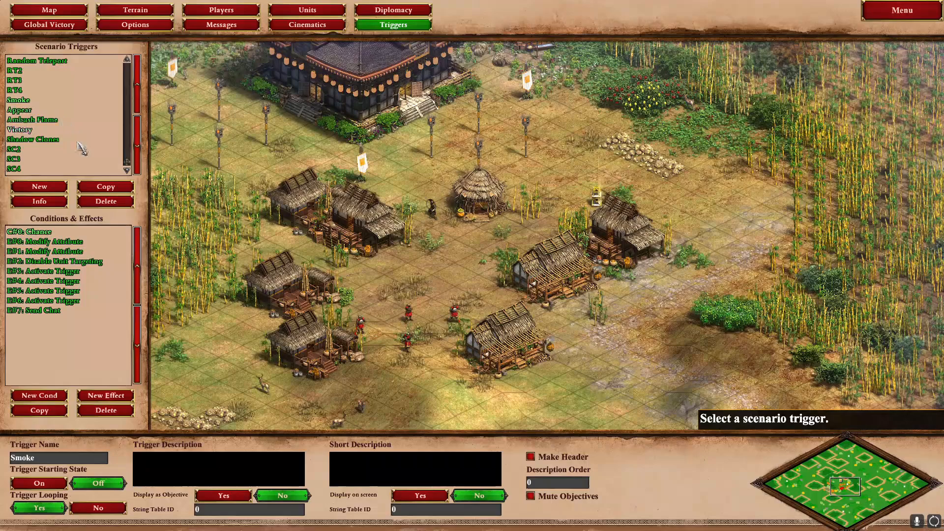
Review the Smoke trigger's Chance condition and looping setting, and skim its Modify Attribute, Activate Trigger and Send Chat effects.
left_click(57, 235)
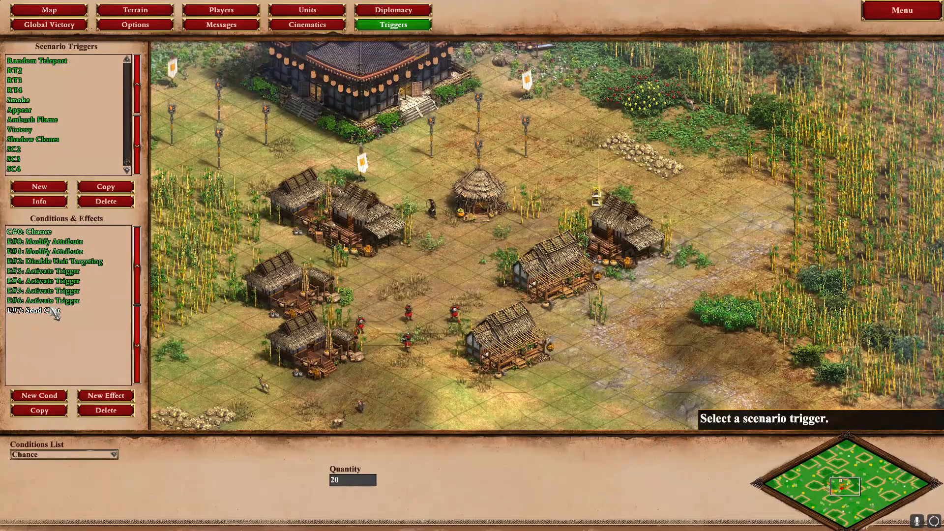
left_click(59, 242)
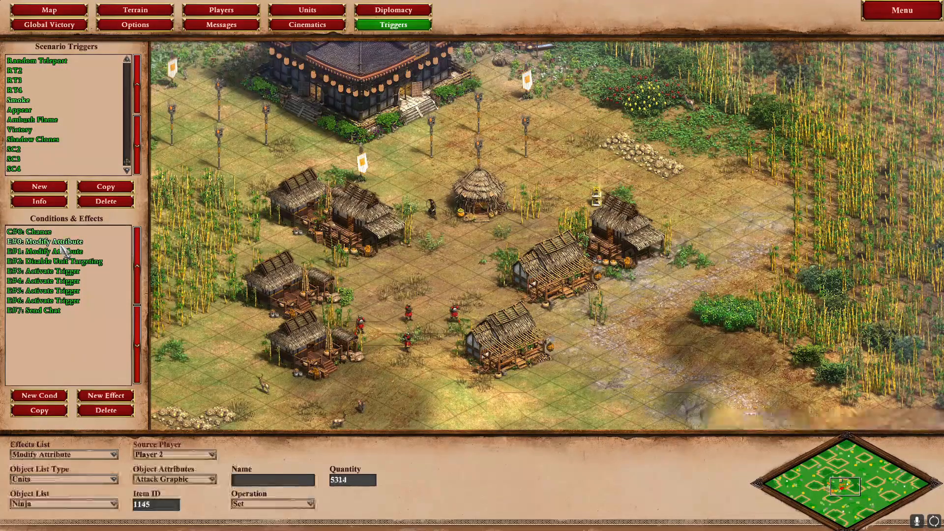
left_click(91, 262)
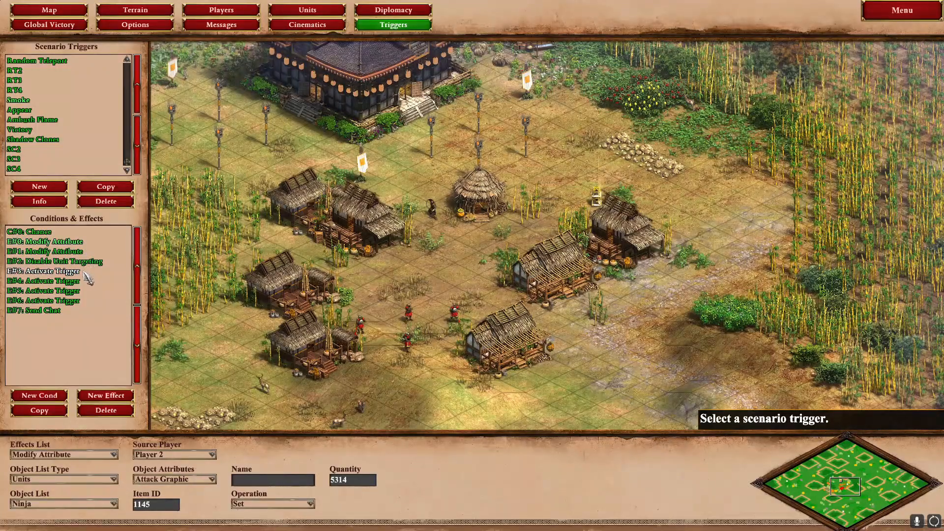
left_click(89, 280)
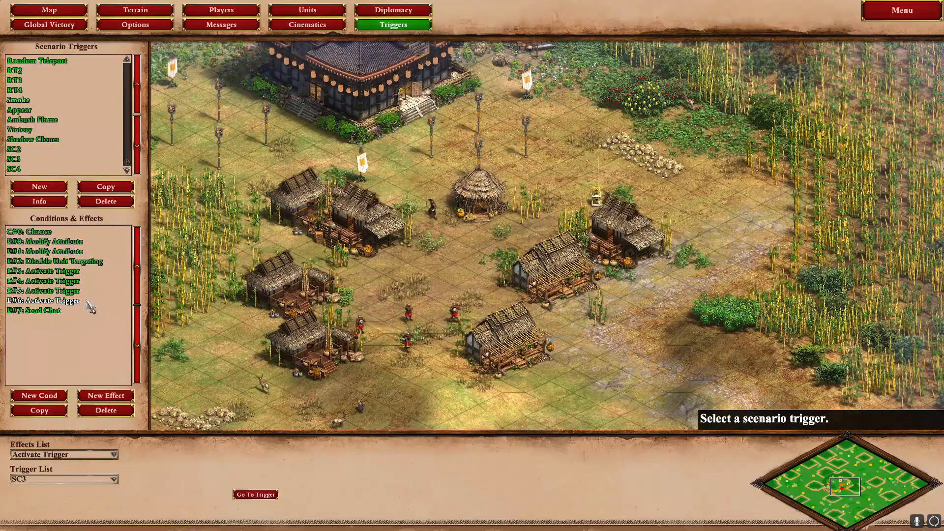
left_click(75, 312)
left_click(82, 243)
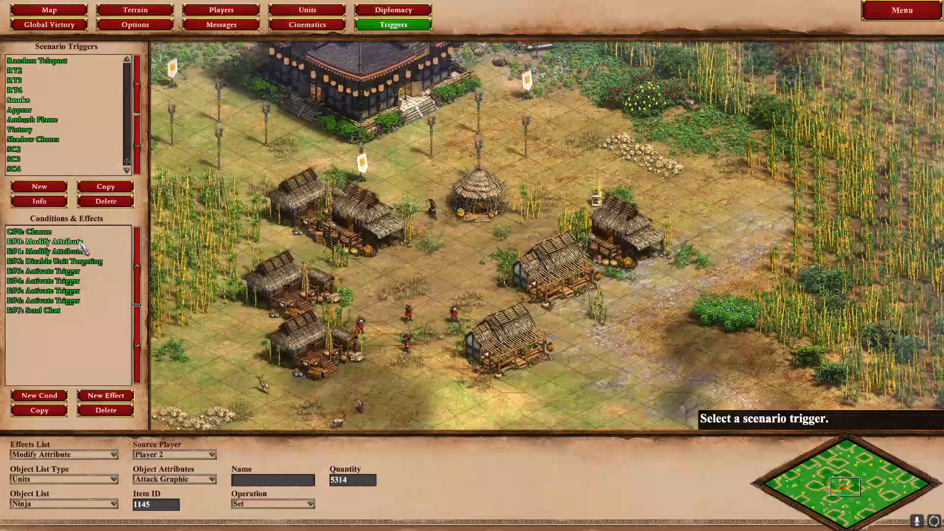
left_click(46, 233)
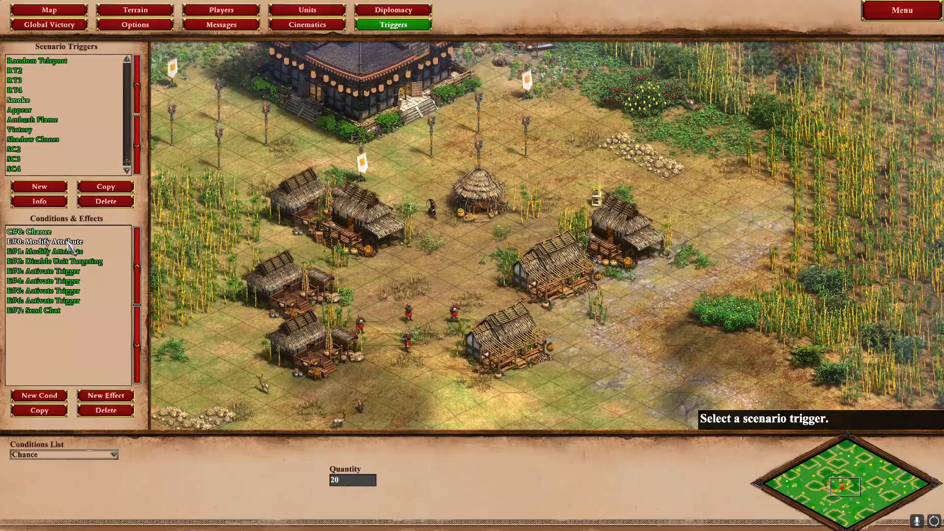
left_click(20, 100)
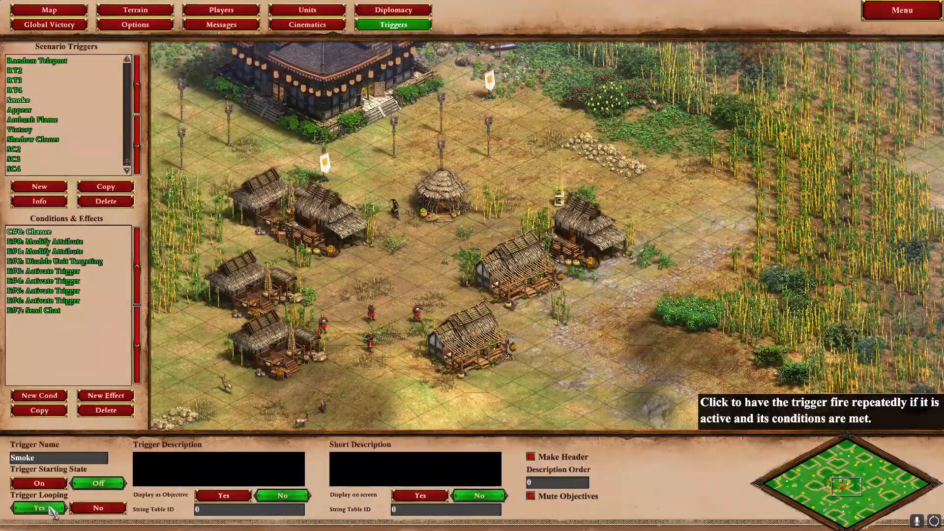
left_click(35, 233)
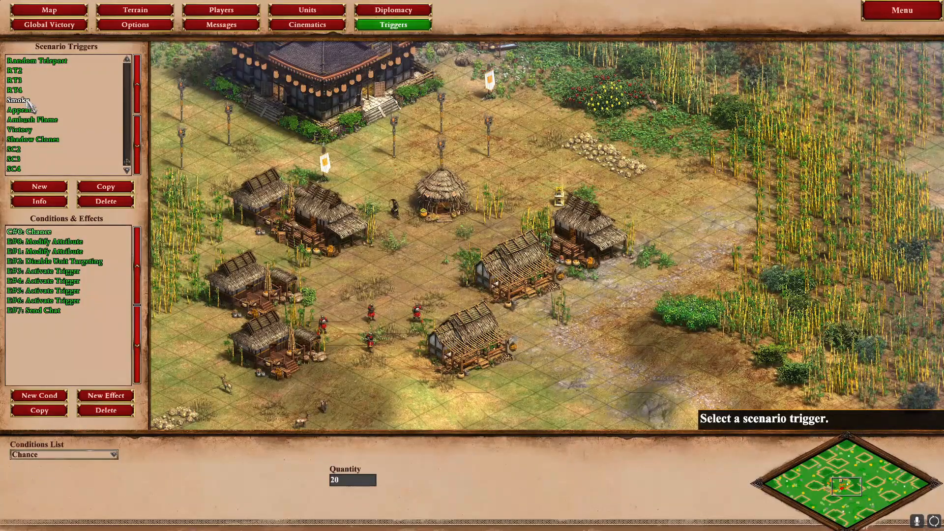
Inspect the Smoke trigger's Modify Attribute, Disable Unit Targeting, Activate Trigger and Send Chat effects in detail.
left_click(76, 241)
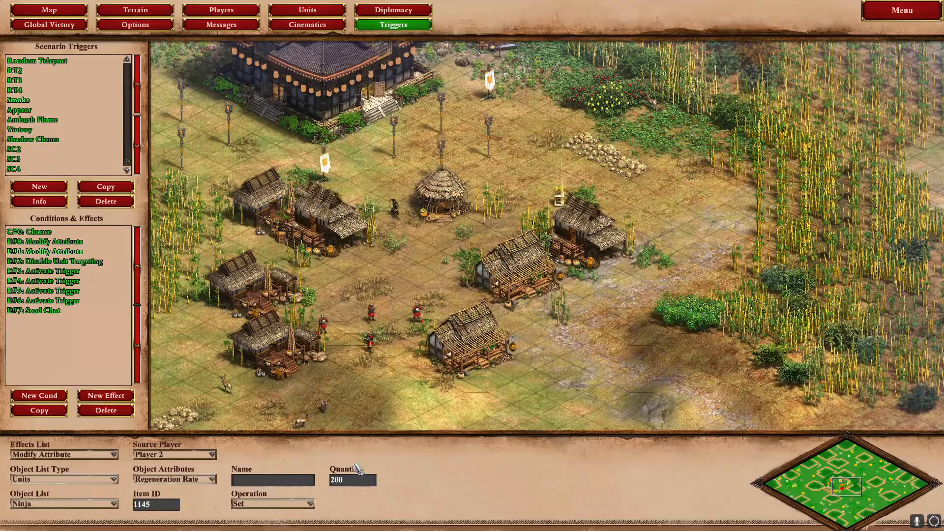
left_click(84, 262)
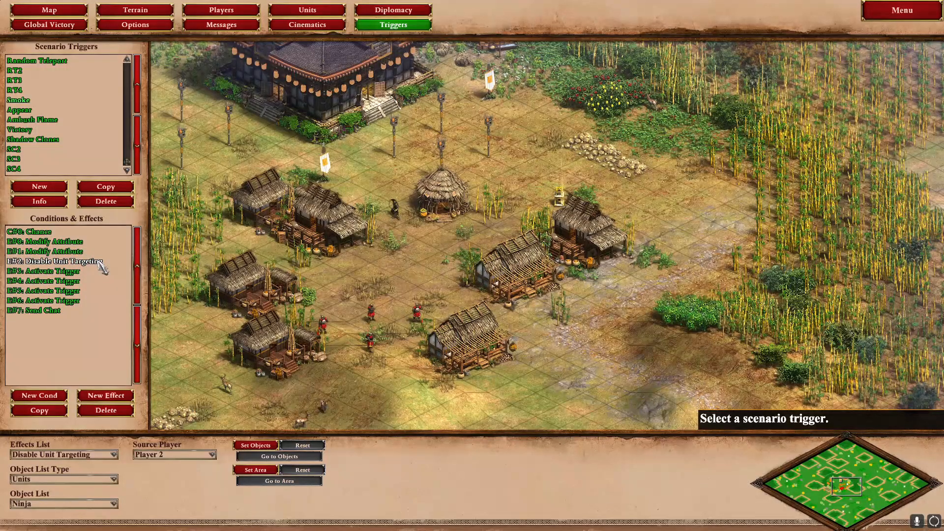
left_click(68, 274)
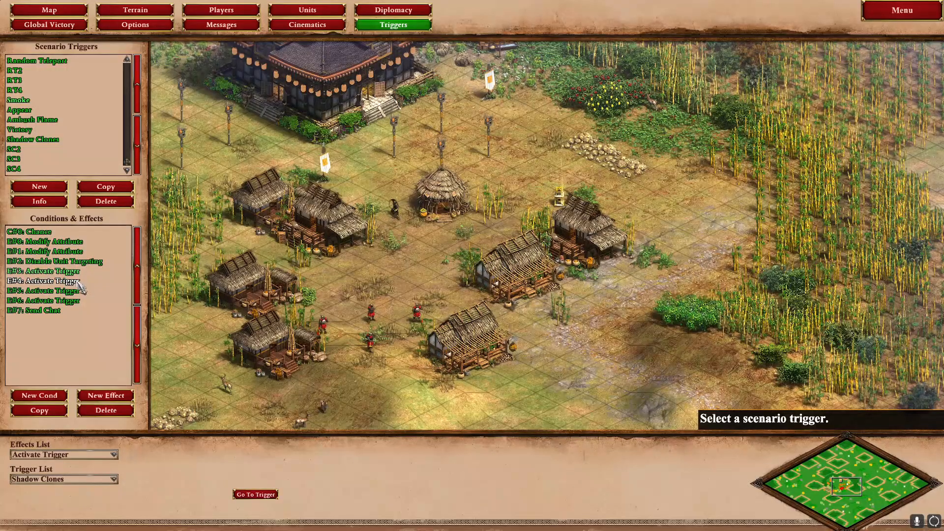
left_click(74, 281)
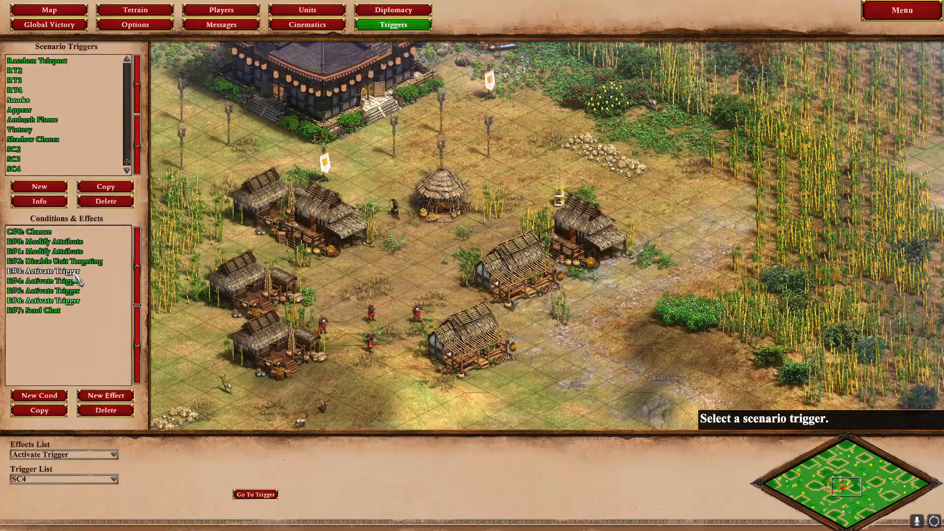
left_click(74, 271)
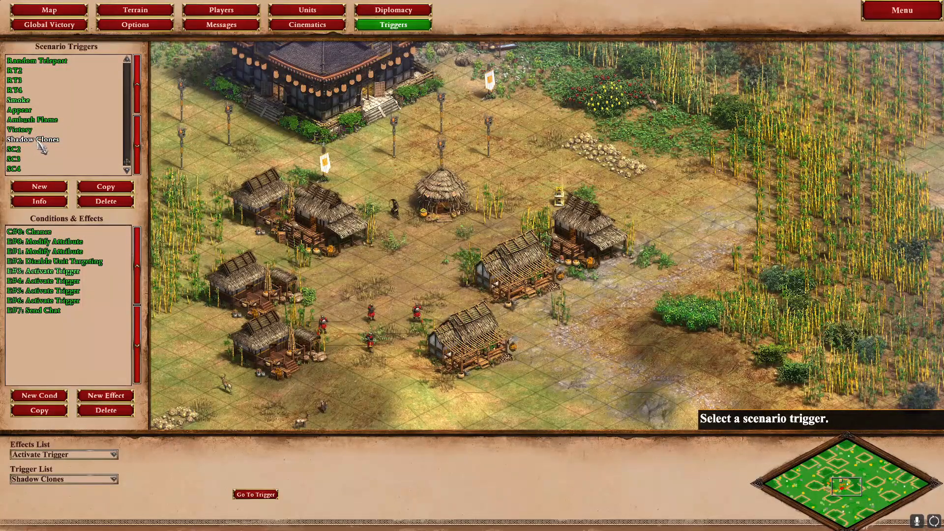
left_click(60, 311)
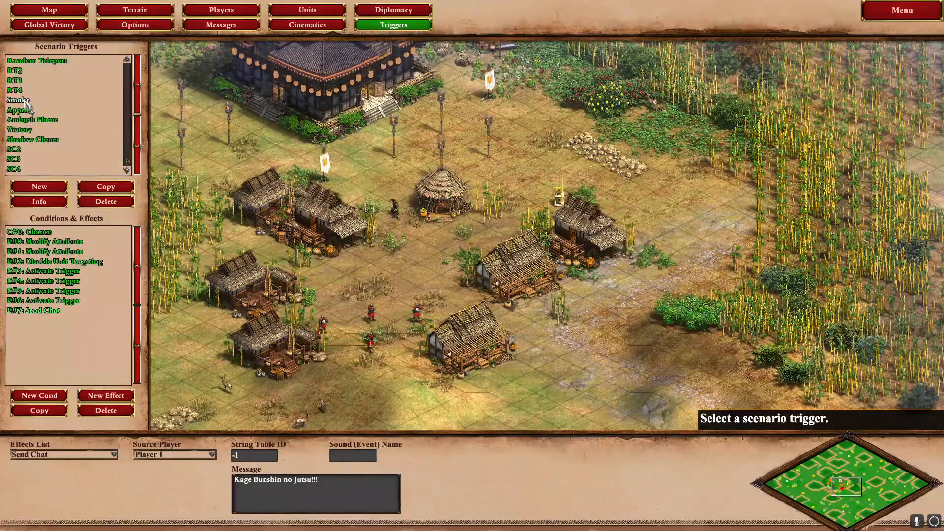
left_click(74, 281)
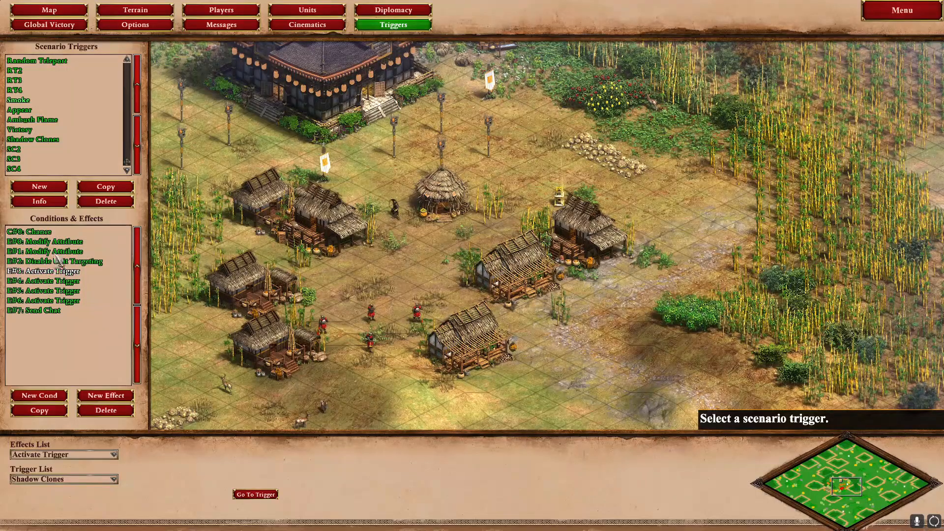
Examine the Shadow Clones trigger's Chance condition, Create Object effect, and the Attack Move effect's area and destination on the map.
left_click(41, 141)
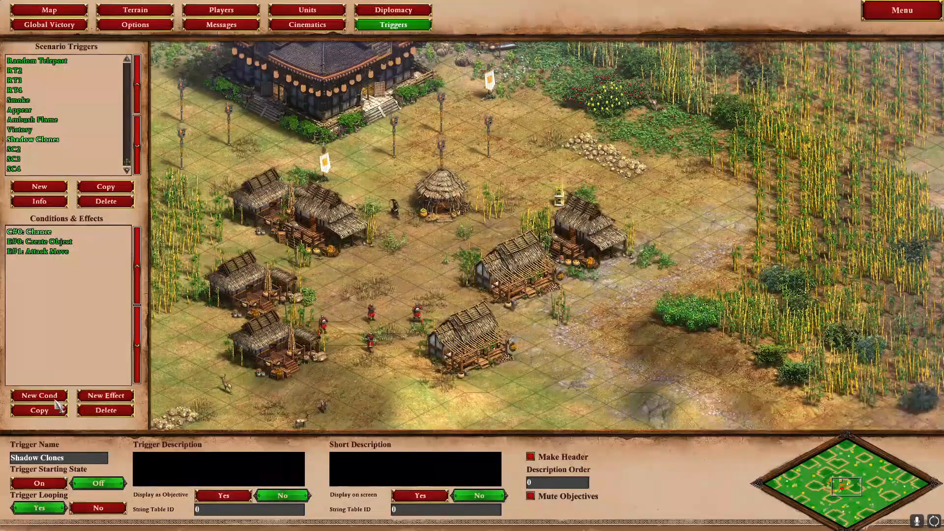
left_click(45, 233)
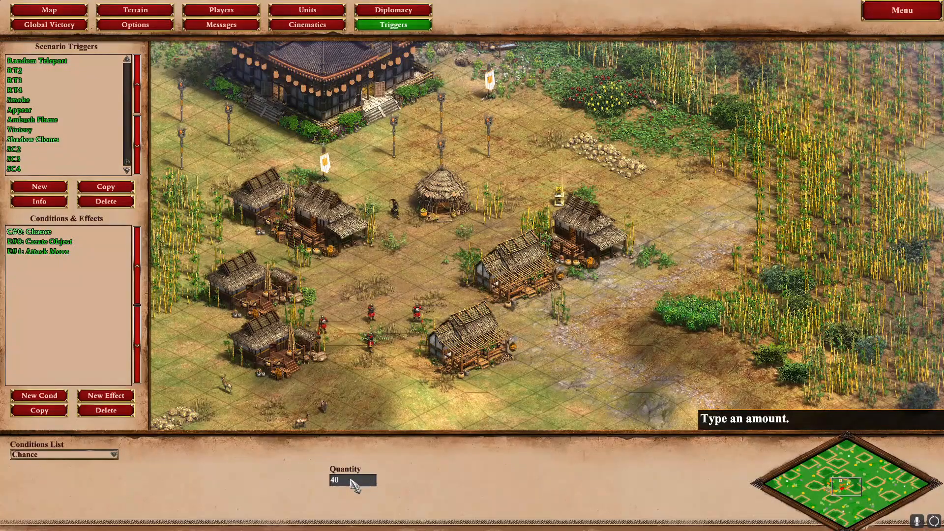
left_click(63, 243)
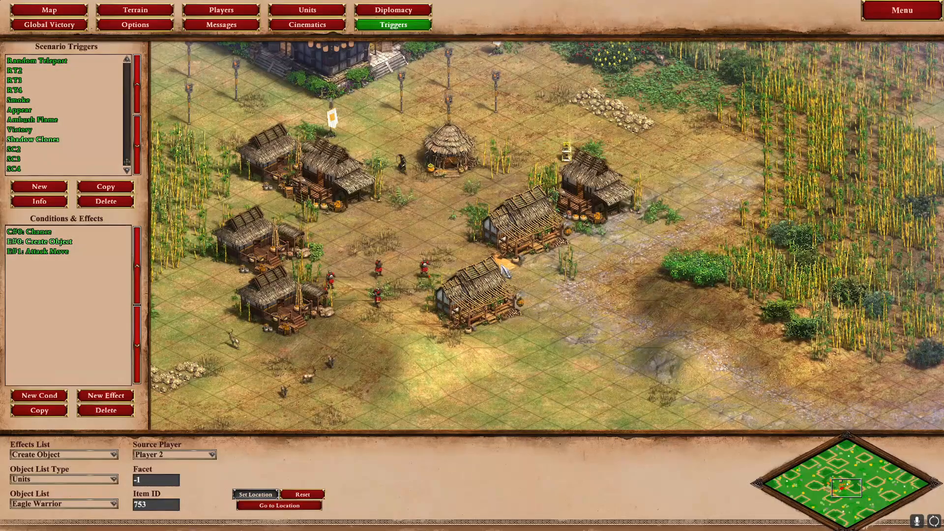
left_click(31, 233)
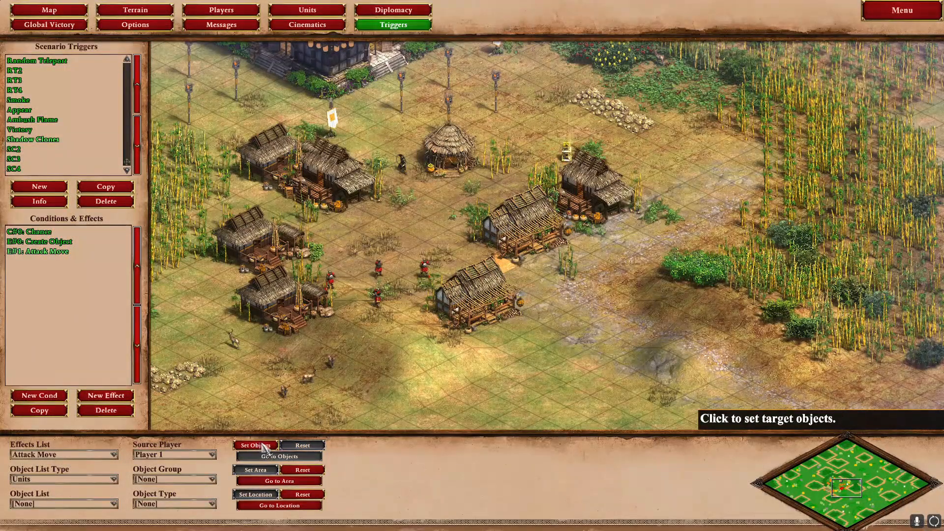
left_click(277, 506)
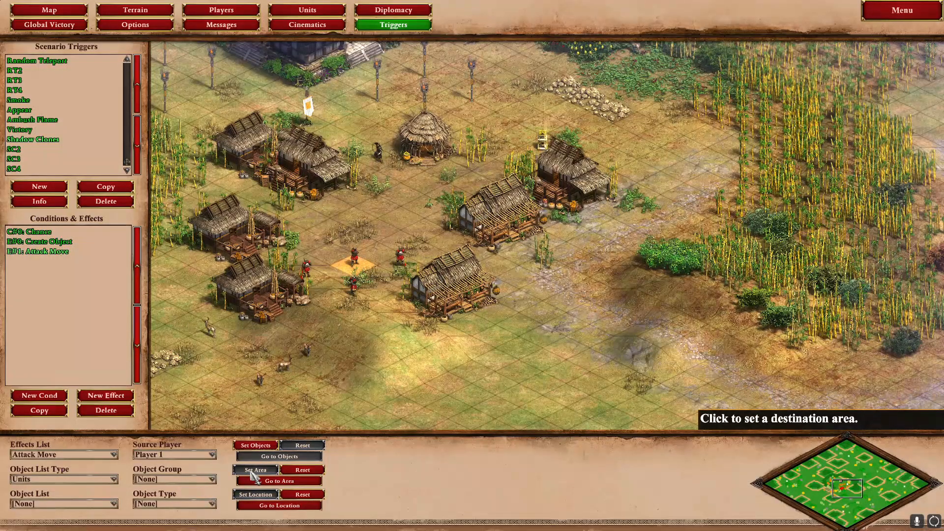
left_click(278, 481)
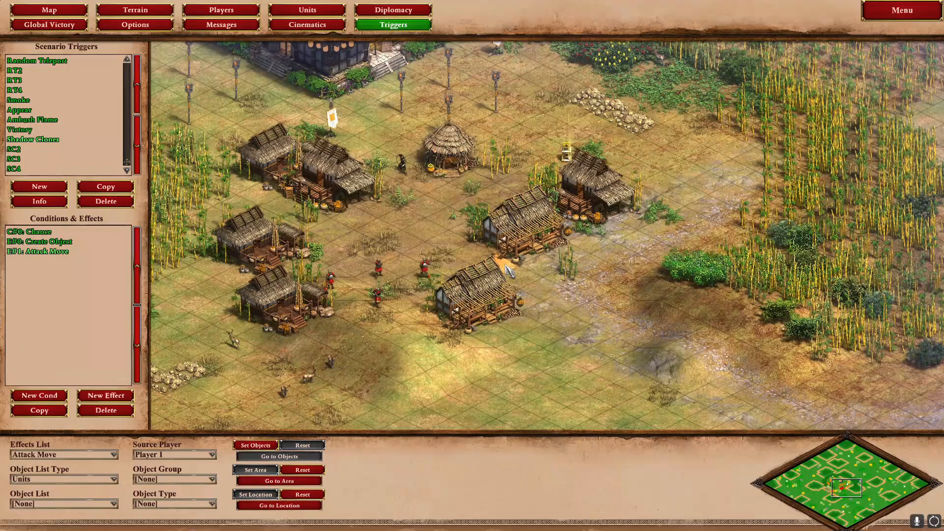
Set the source player of the Shadow Clones trigger's Attack Move effect to Player 2 and save the scenario.
left_click(204, 455)
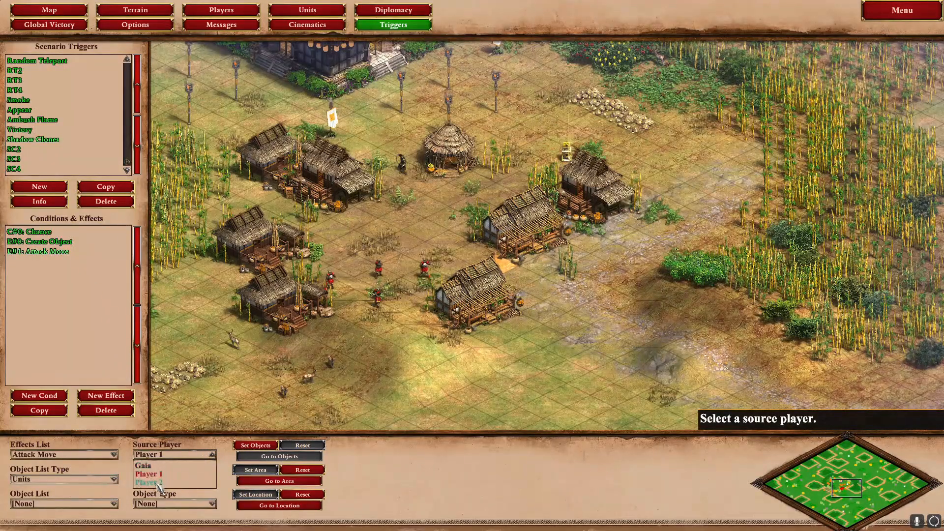
left_click(158, 484)
left_click(883, 17)
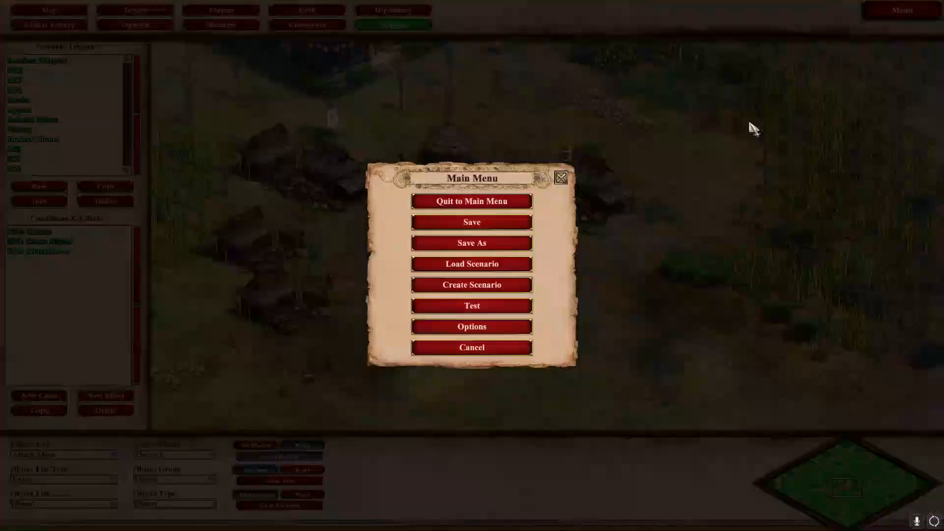
left_click(492, 227)
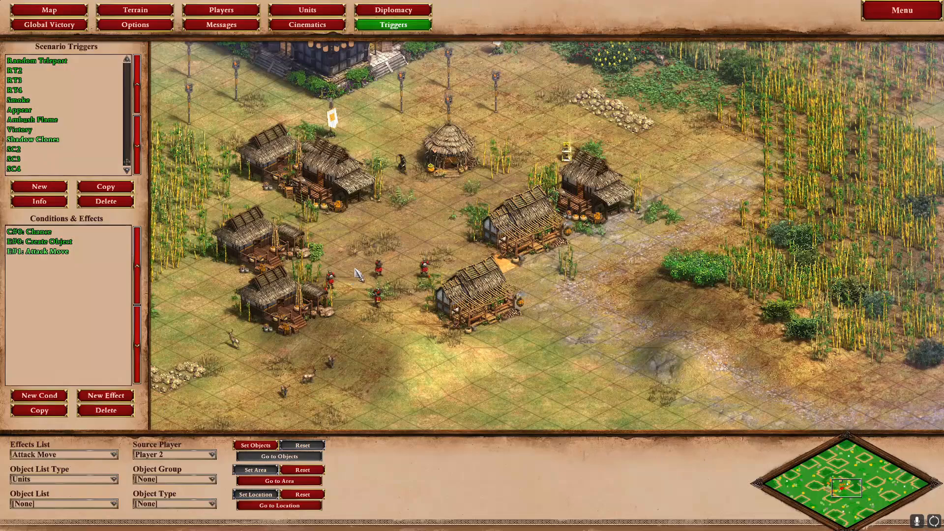
left_click(255, 494)
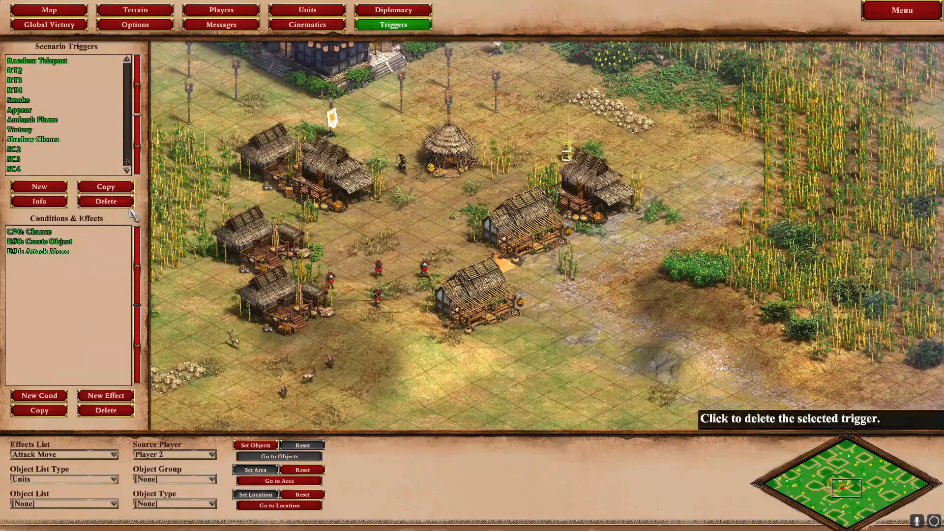
Check where the Create Object effects of the SC2, SC3 and SC4 triggers spawn their units on the map.
left_click(46, 150)
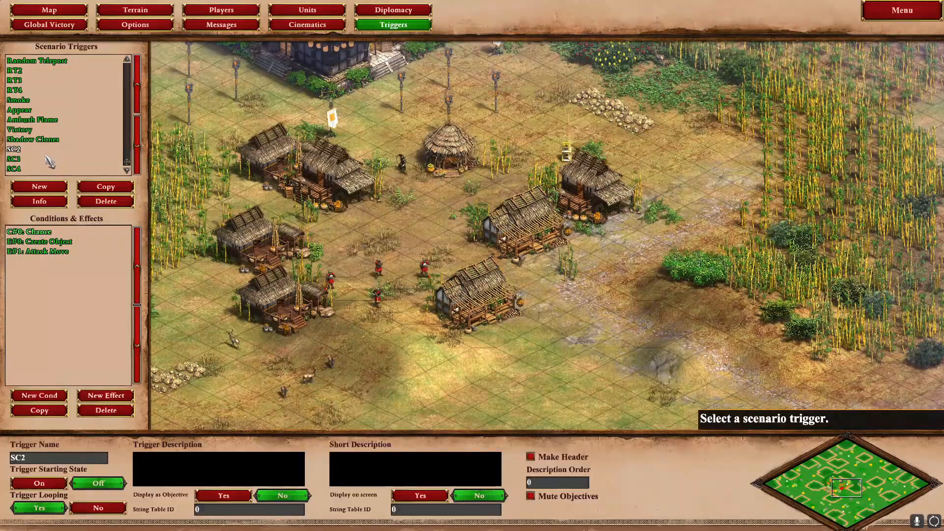
left_click(15, 168)
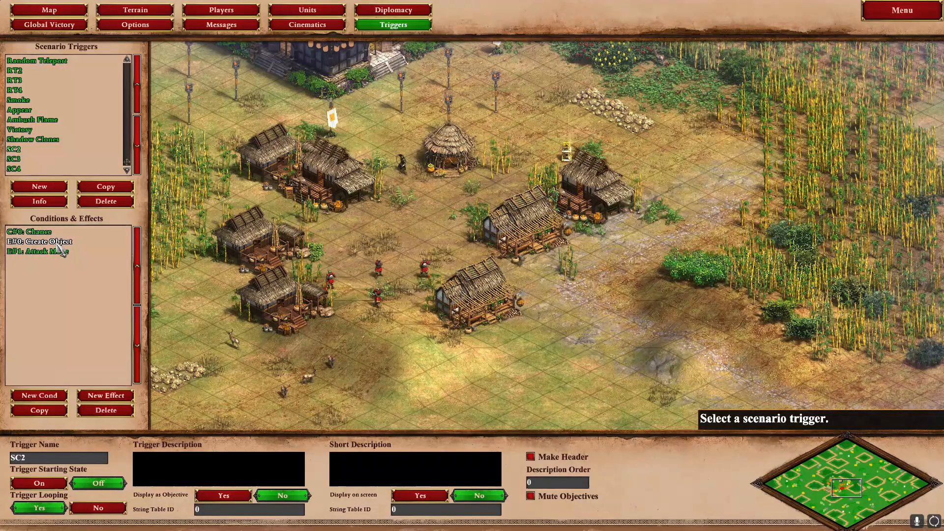
left_click(57, 244)
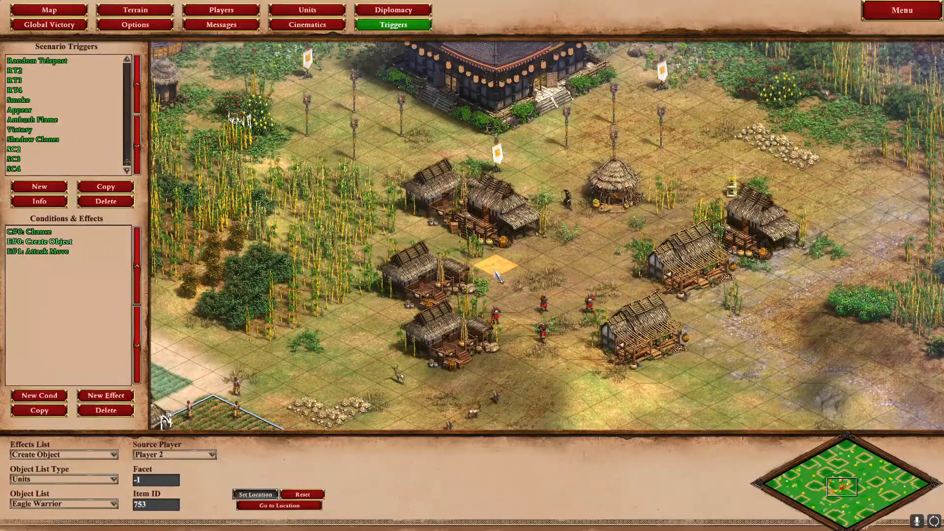
left_click(25, 160)
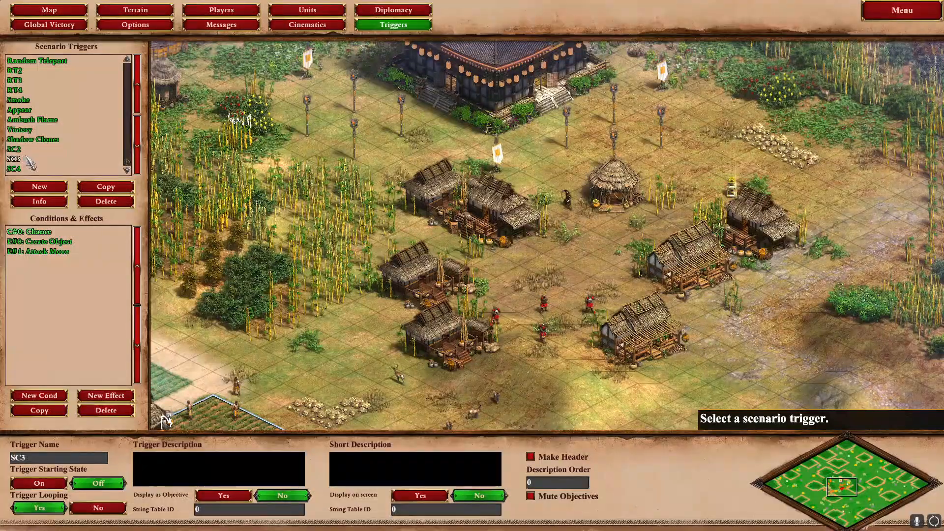
left_click(55, 244)
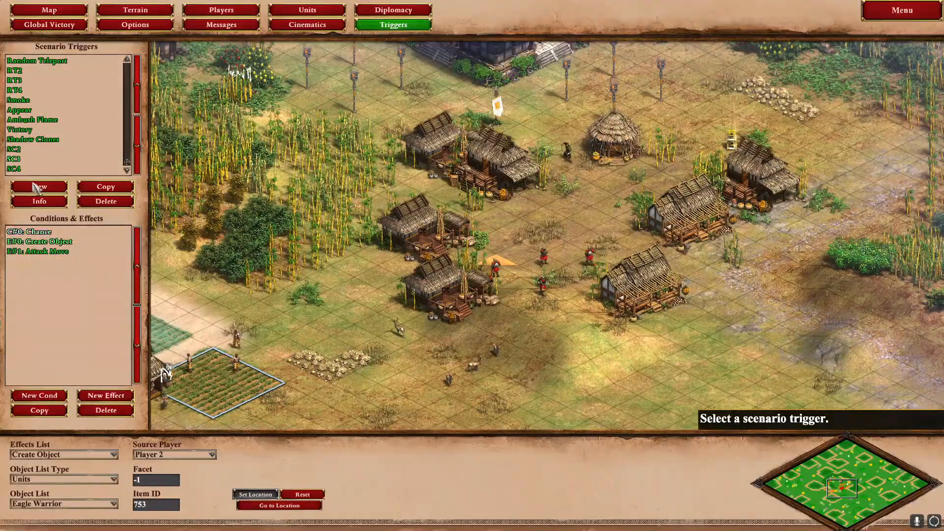
left_click(14, 168)
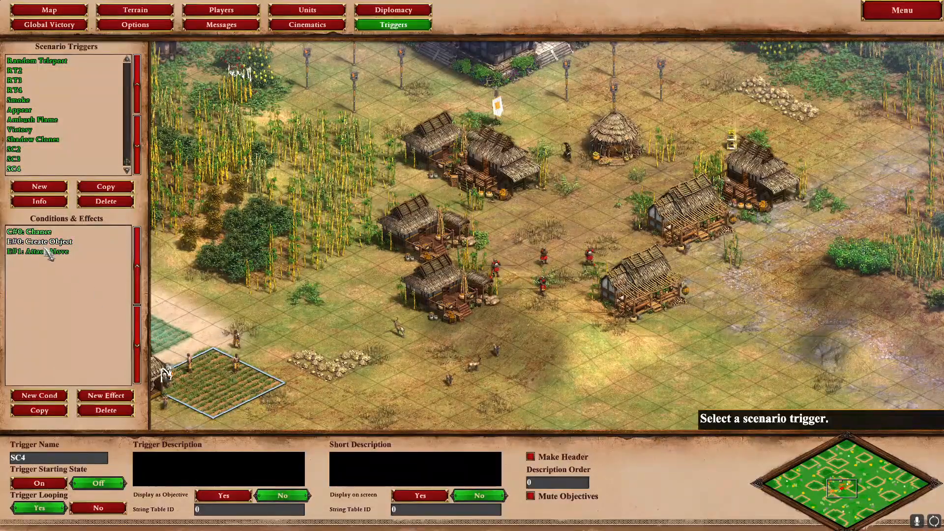
left_click(59, 242)
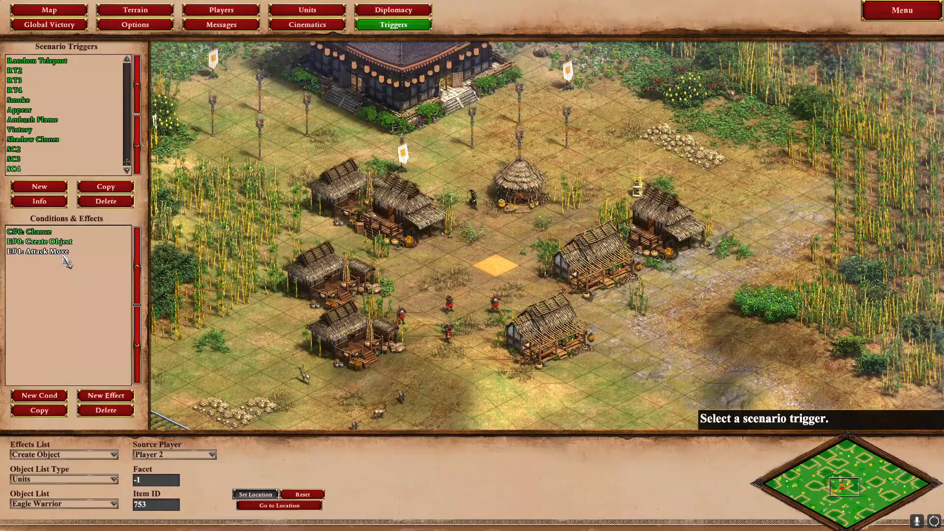
Review the Smoke trigger's settings and the Appear trigger's Chance condition and two Modify Attribute effects on the Ninja.
left_click(47, 102)
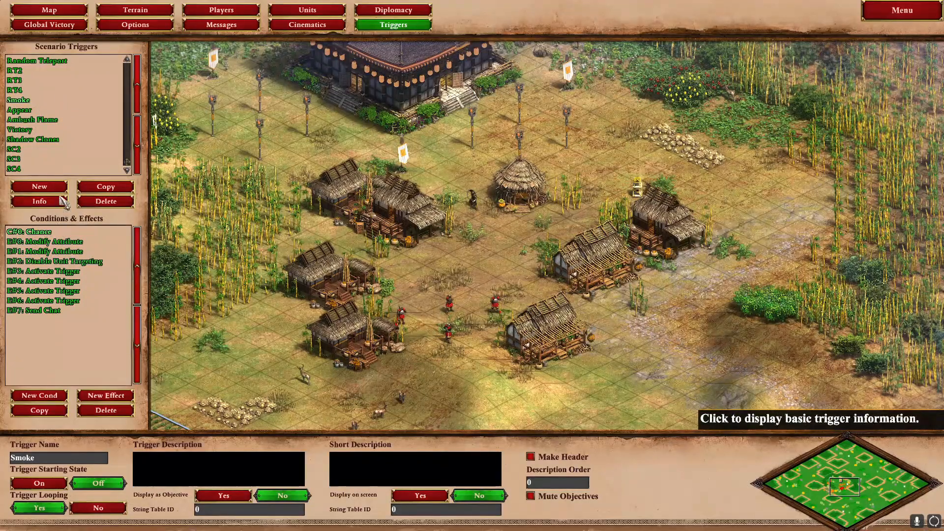
left_click(32, 111)
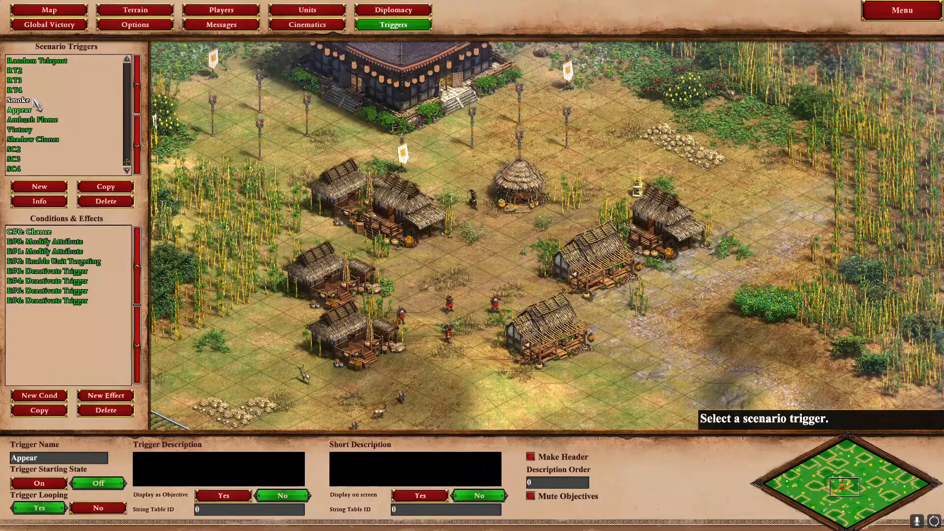
left_click(39, 232)
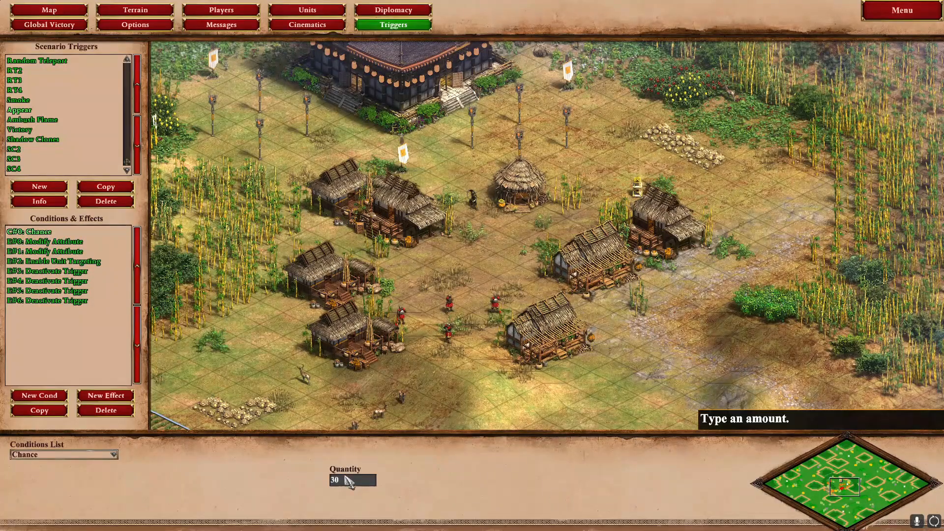
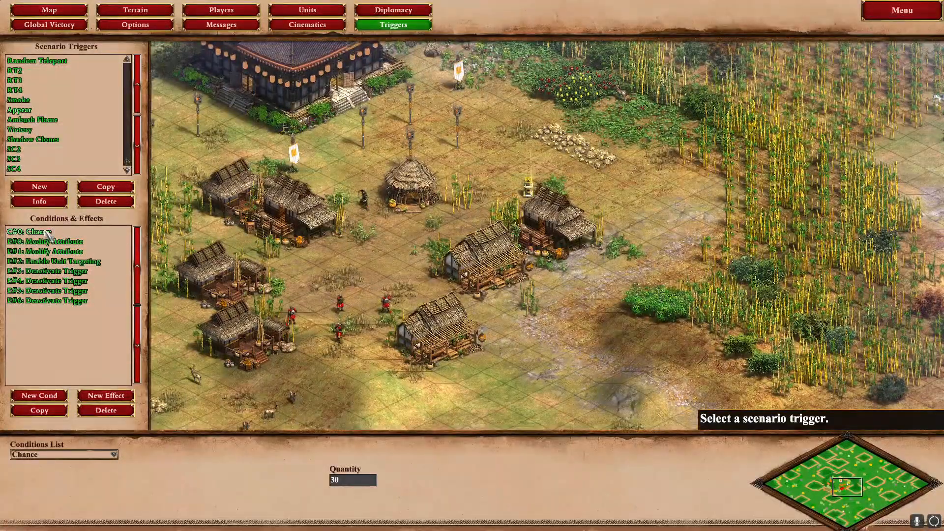
left_click(49, 250)
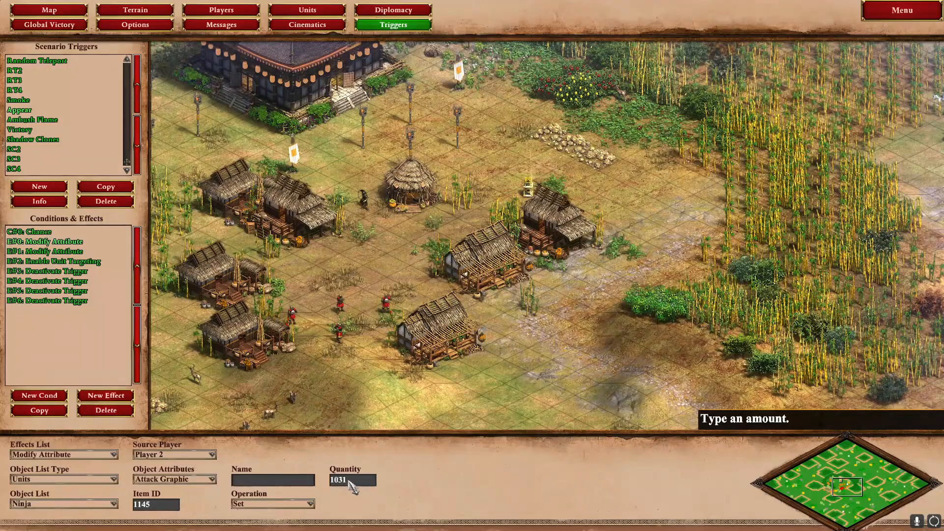
left_click(58, 253)
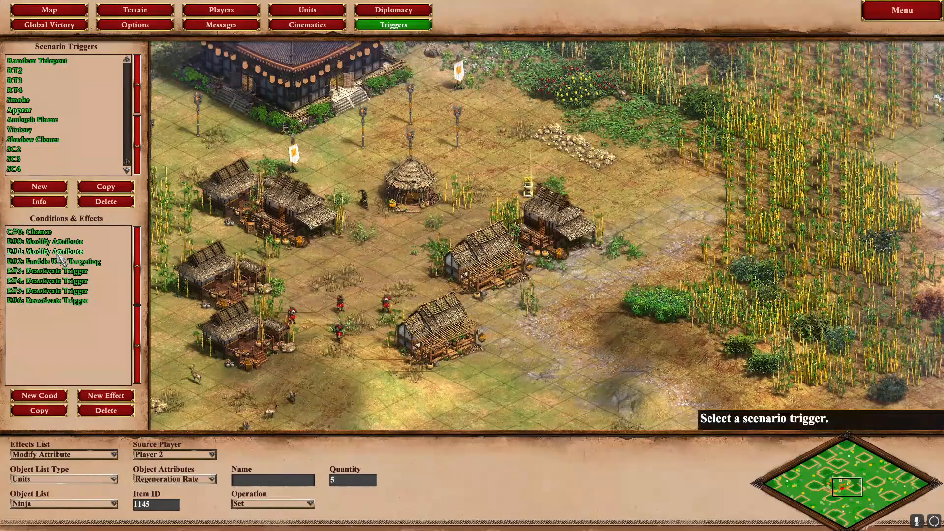
Check the Appear trigger's Enable Unit Targeting effect and which triggers its Deactivate Trigger effects switch off.
left_click(97, 265)
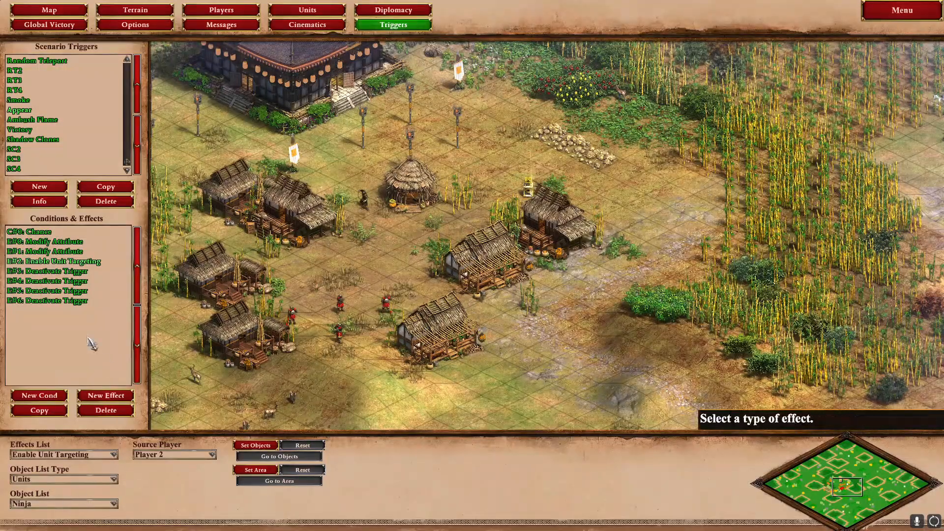
left_click(53, 273)
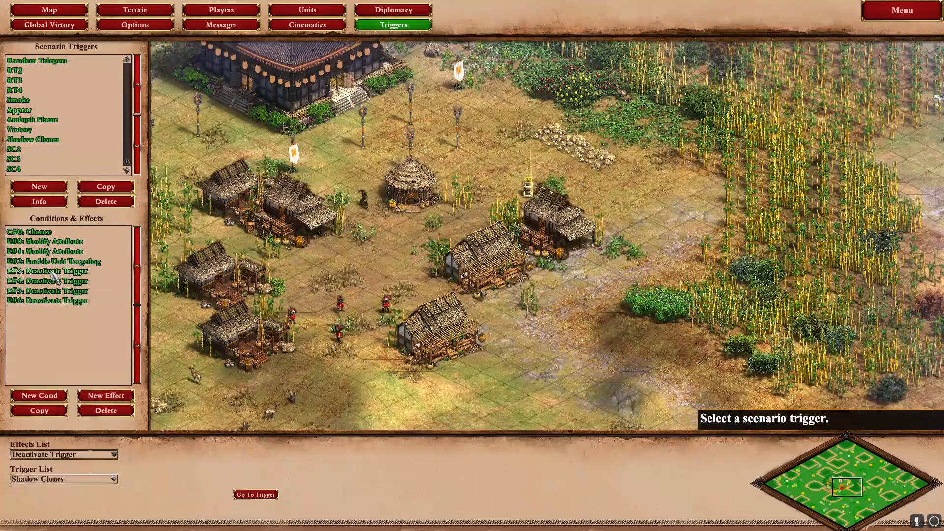
left_click(74, 282)
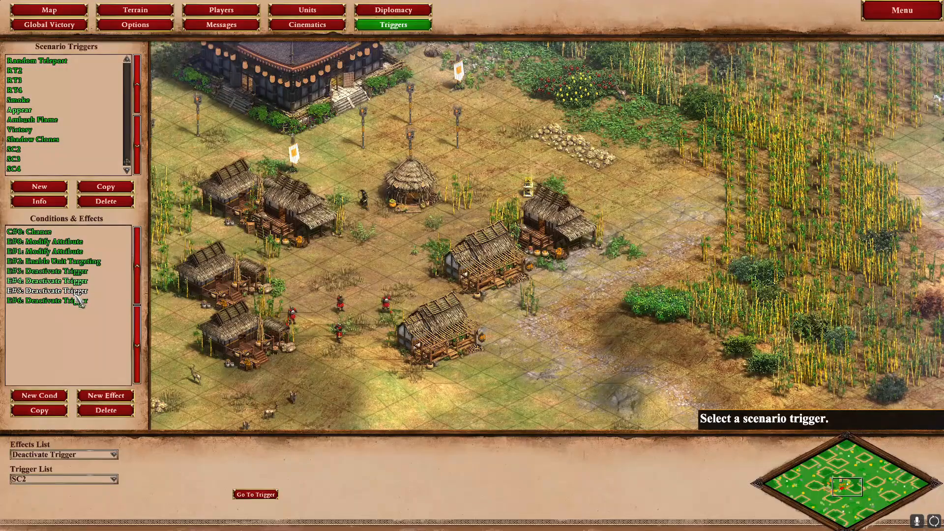
left_click(79, 301)
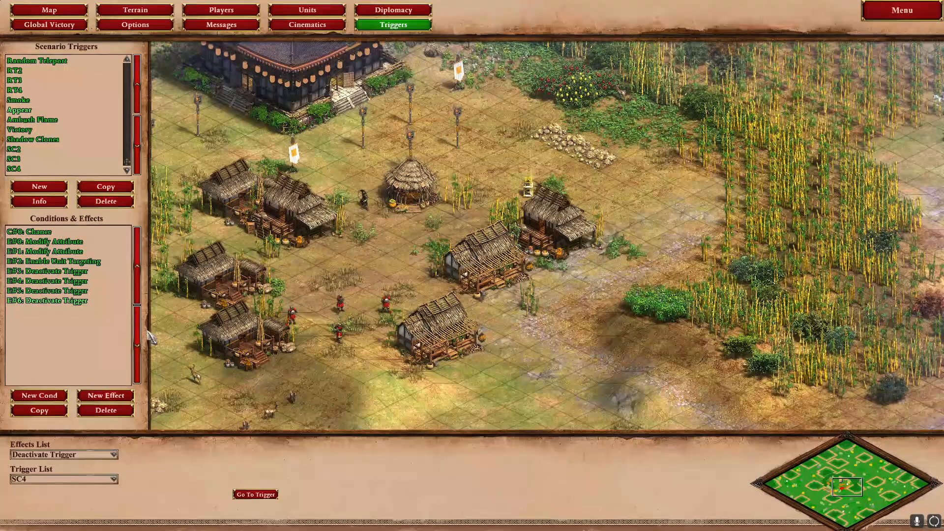
Inspect the Ambush Flame trigger's Create Object effects and where they place their objects on the map.
left_click(55, 123)
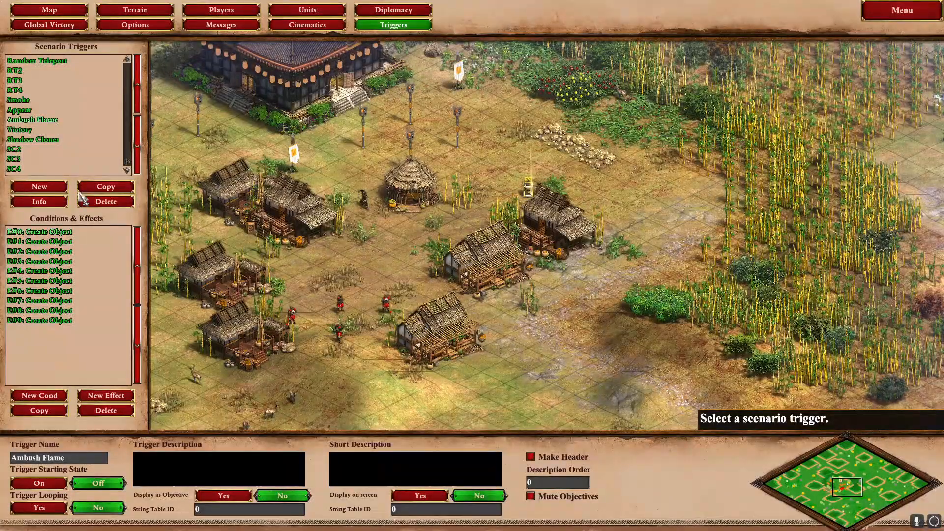
left_click(55, 233)
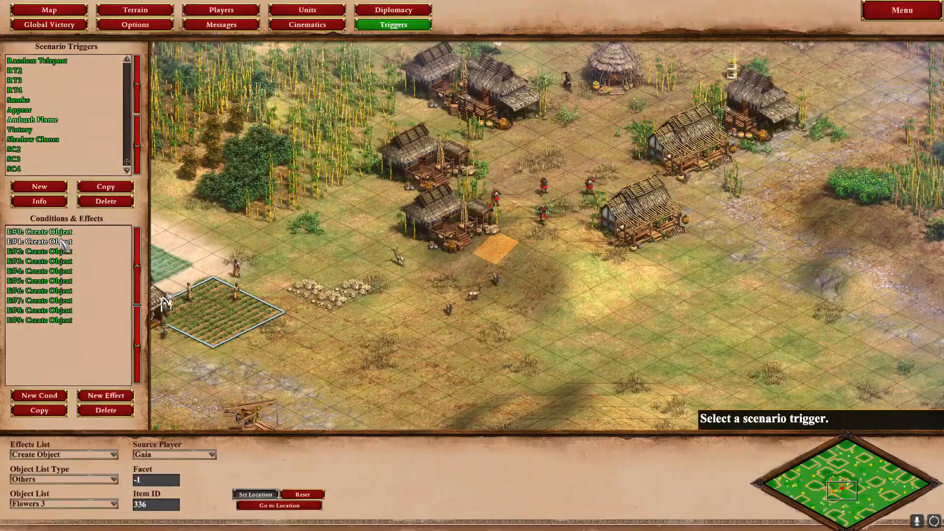
left_click(59, 251)
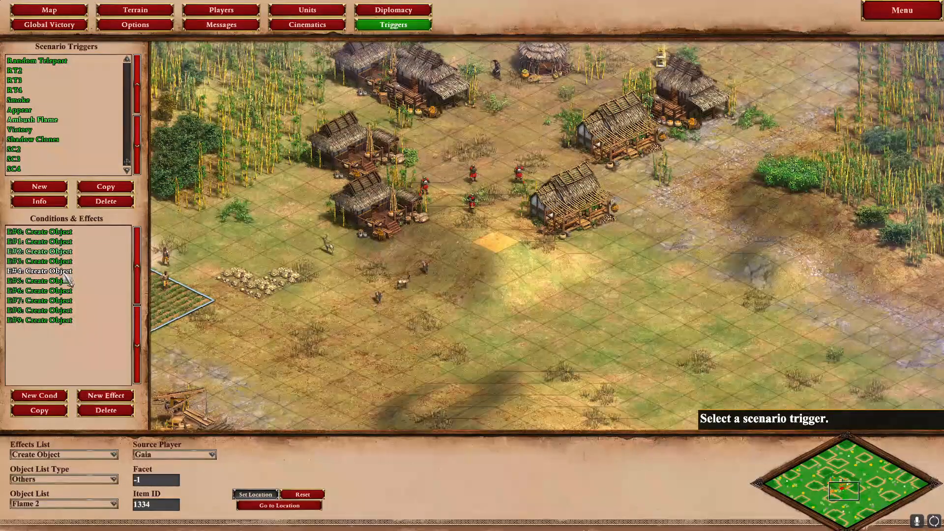
left_click(63, 272)
Test the scenario, watch the ambush flames and shadow clones during the fight, and return to the editor.
key("F10")
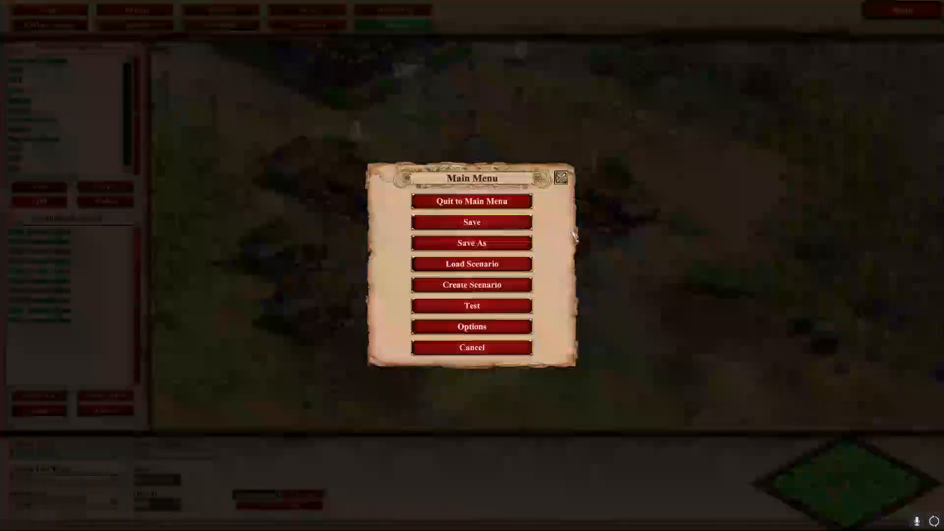
left_click(427, 310)
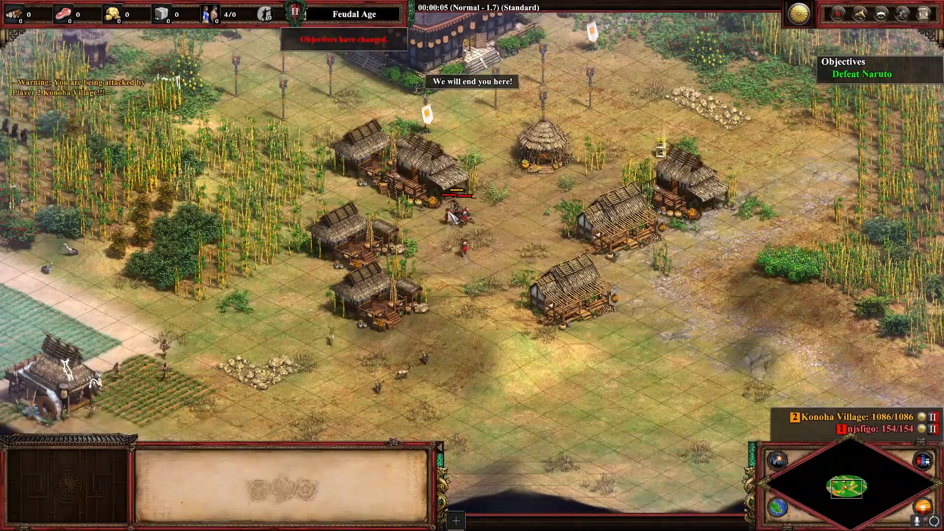
left_click(460, 212)
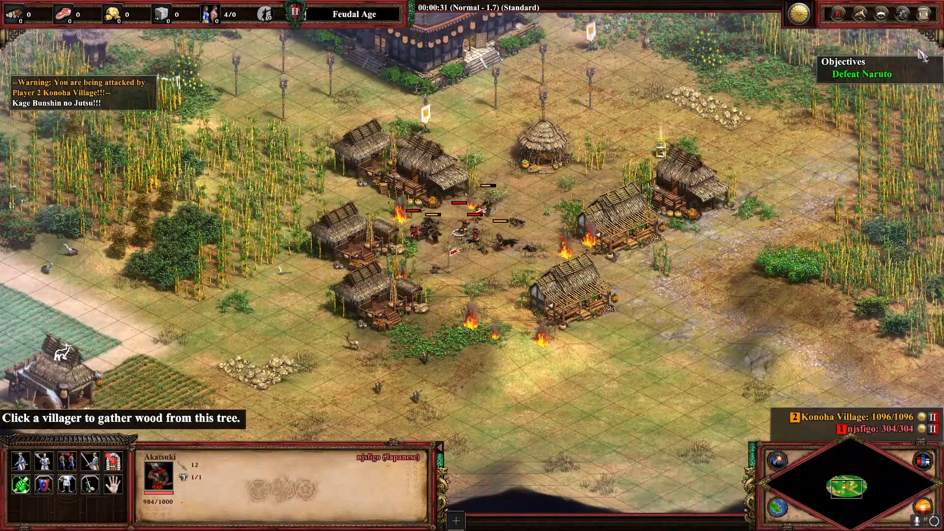
left_click(923, 14)
left_click(469, 212)
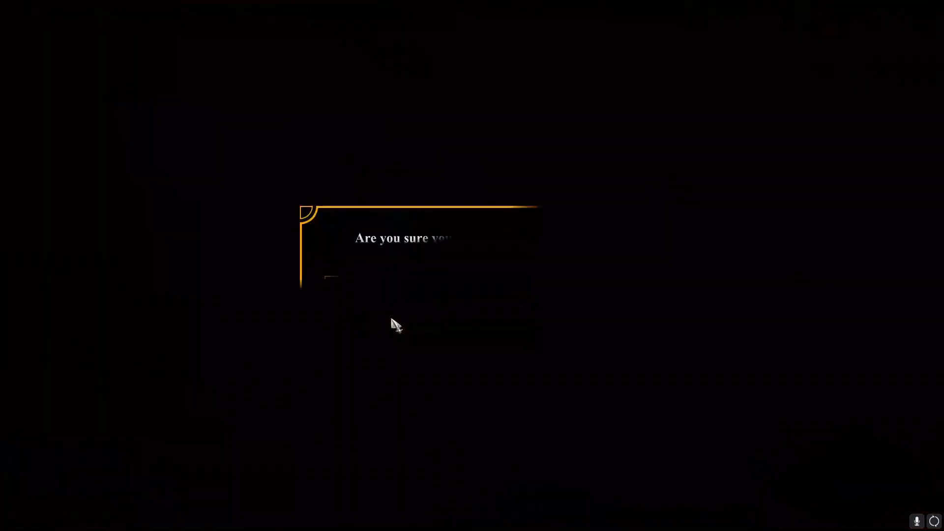
left_click(422, 288)
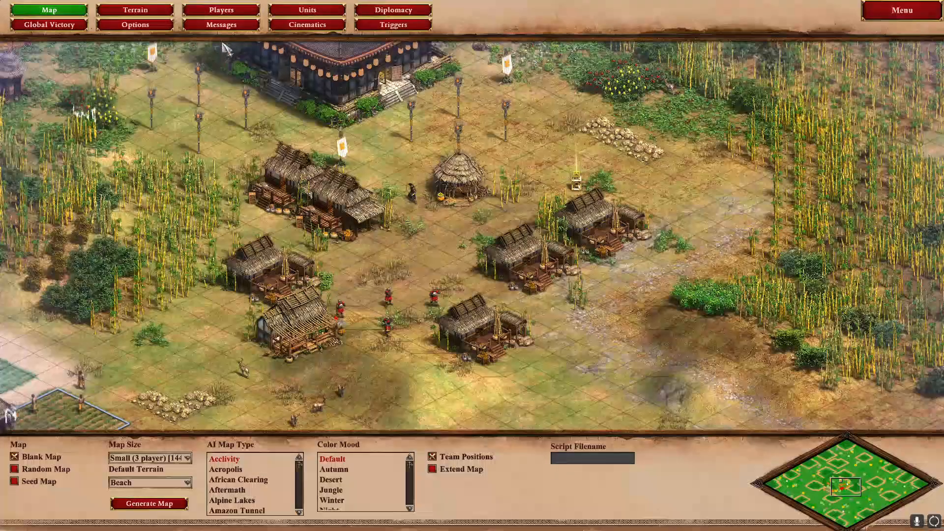
Examine the Victory trigger's Own Fewer Objects condition with its map area and its Declare Victory effect.
left_click(393, 25)
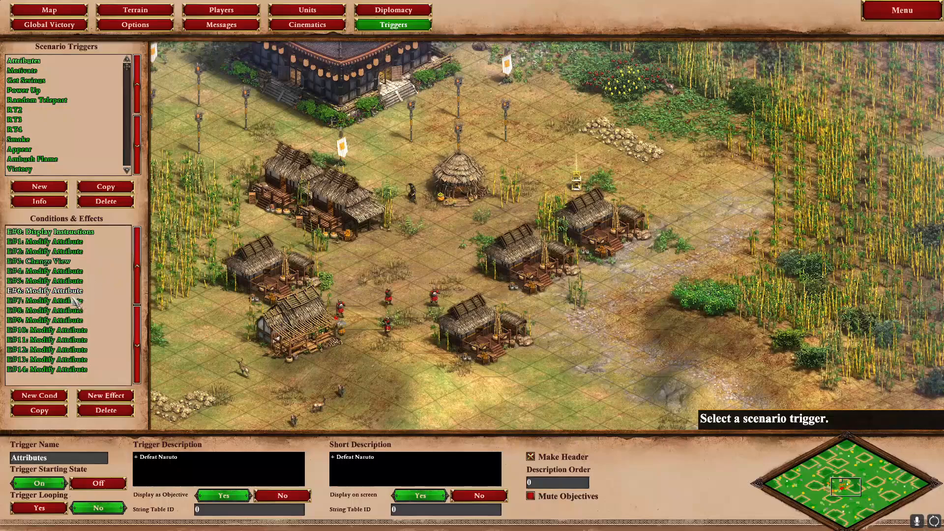
scroll(27, 153, "down", 4)
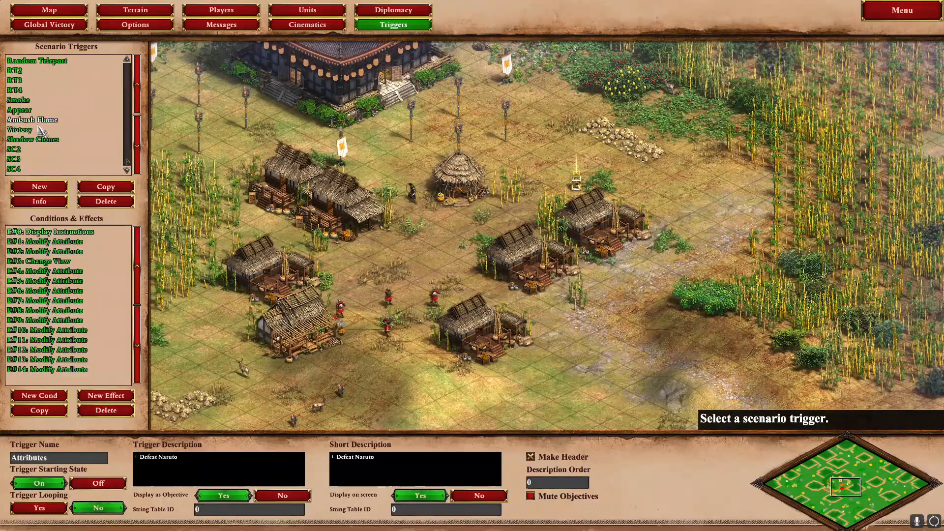
left_click(39, 131)
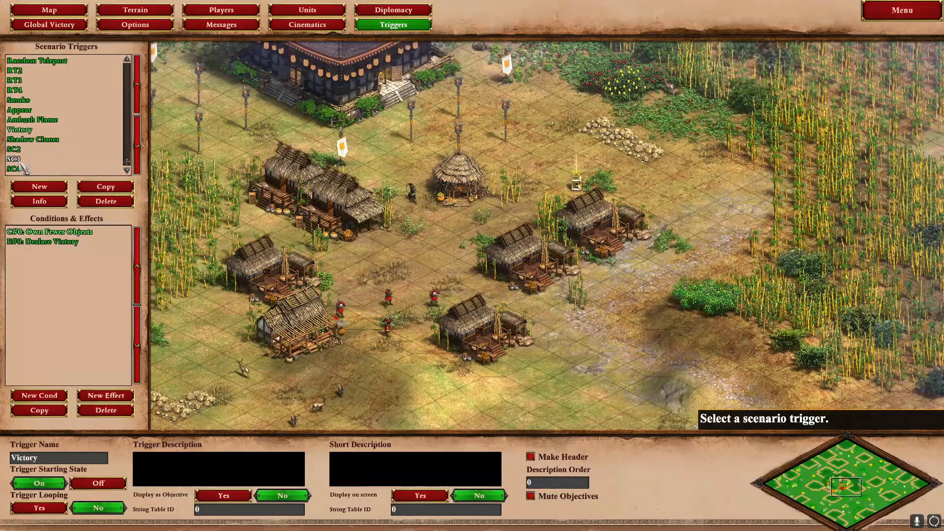
left_click(83, 232)
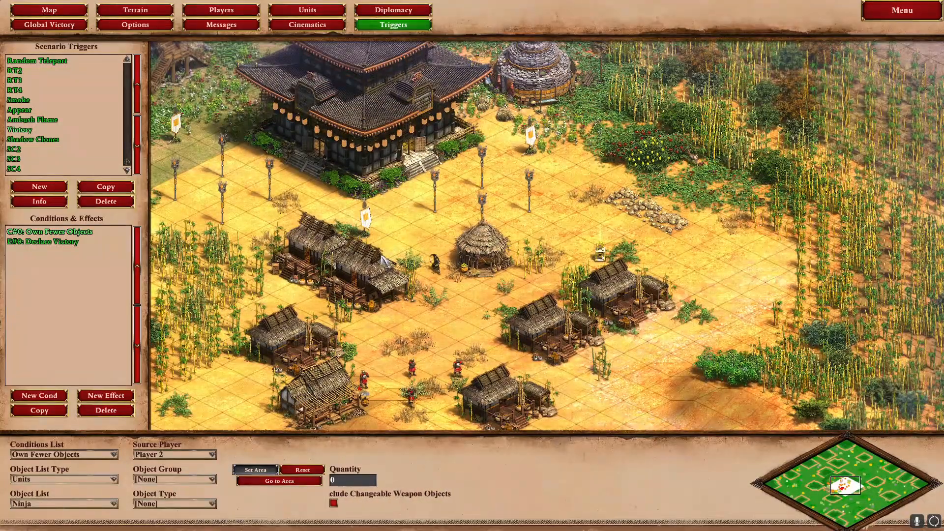
left_click(49, 242)
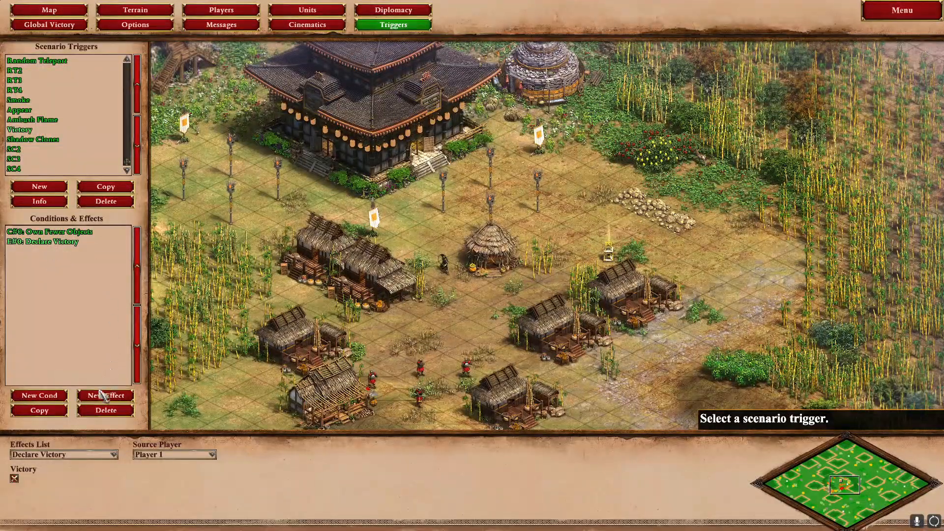
left_click(65, 231)
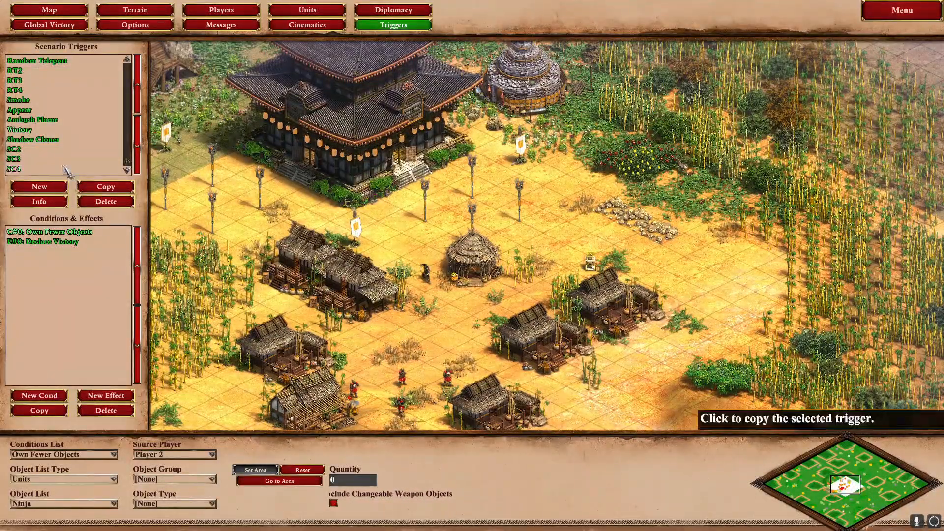
View the Random Teleport trigger's contents and recheck the area covered by the Victory trigger's Own Fewer Objects condition.
scroll(22, 91, "up", 3)
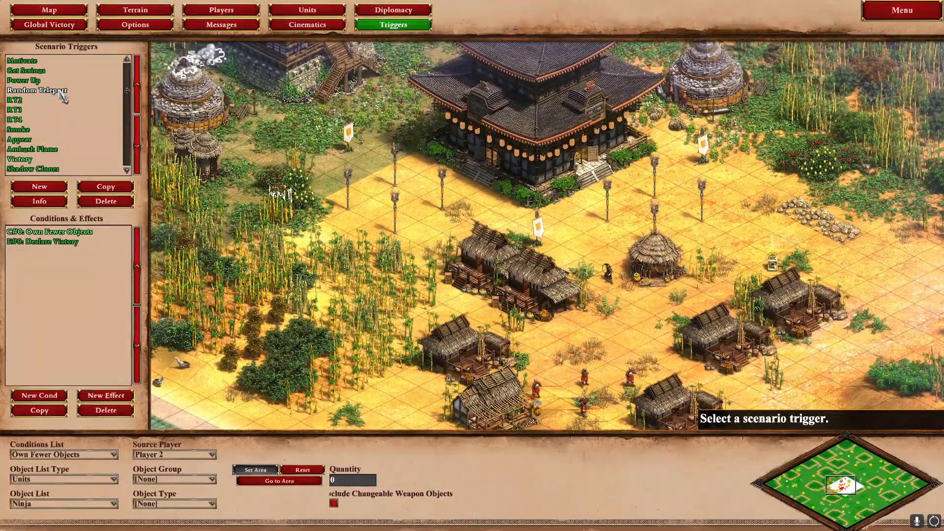
left_click(60, 91)
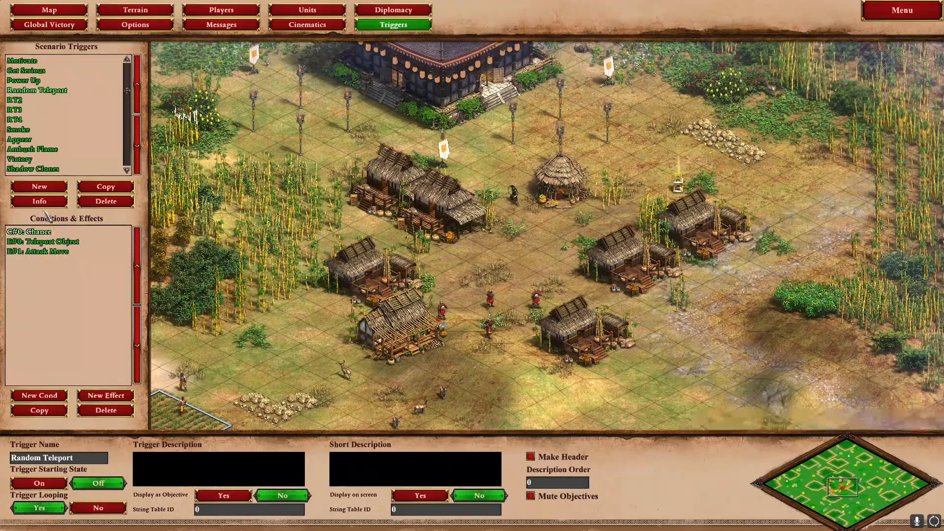
left_click(34, 163)
left_click(58, 241)
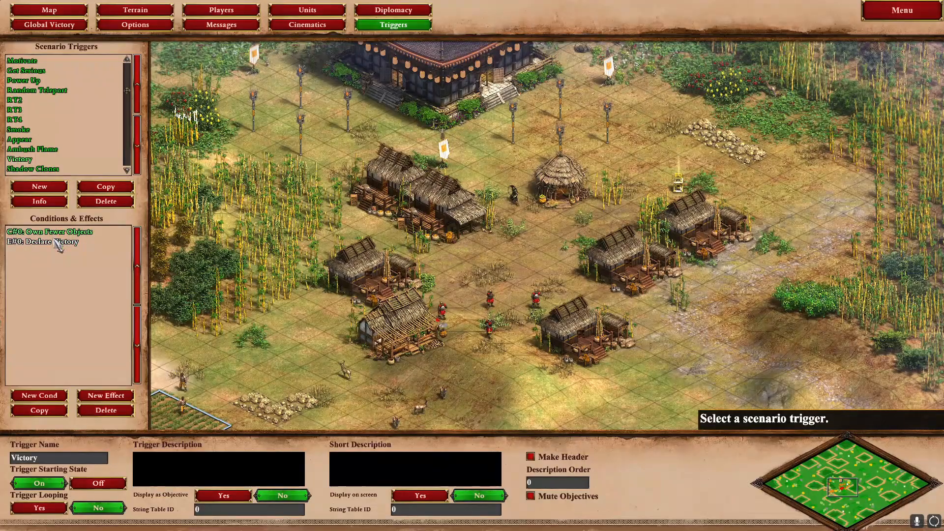
left_click(59, 232)
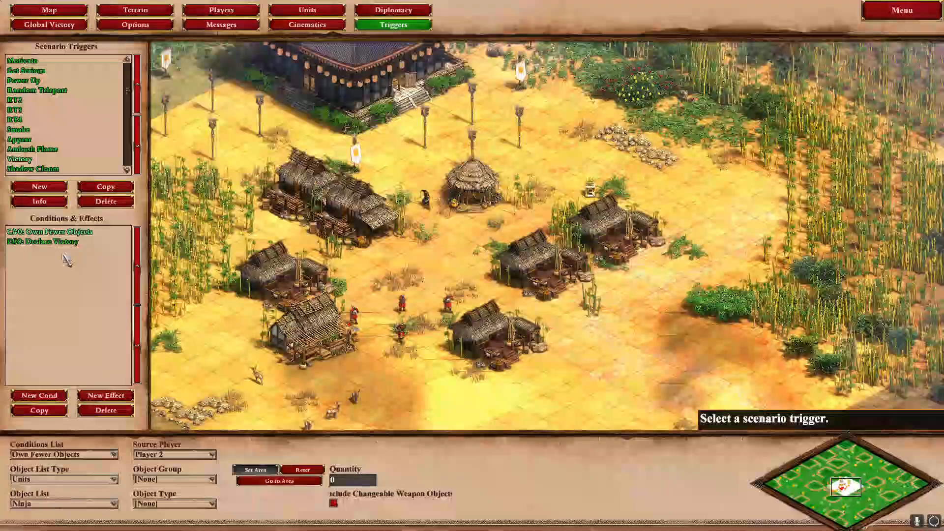
key("Up")
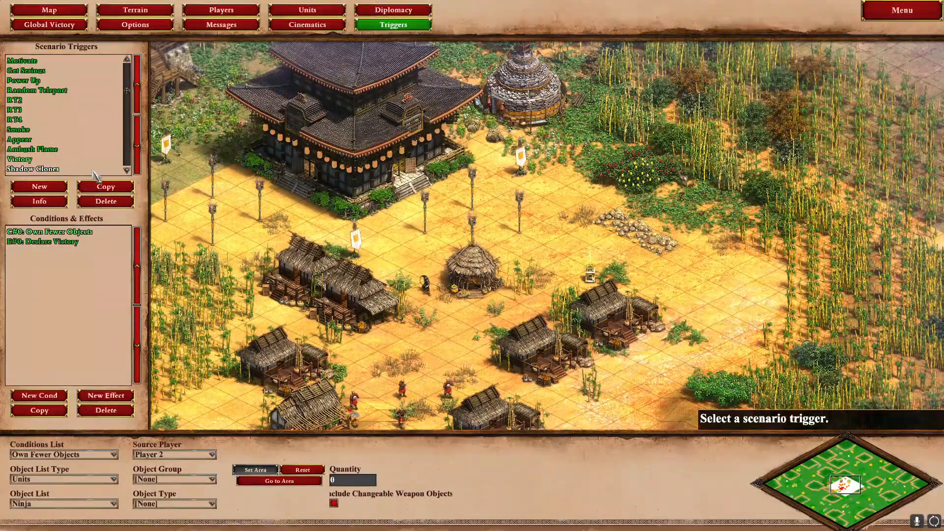
scroll(94, 172, "down", 3)
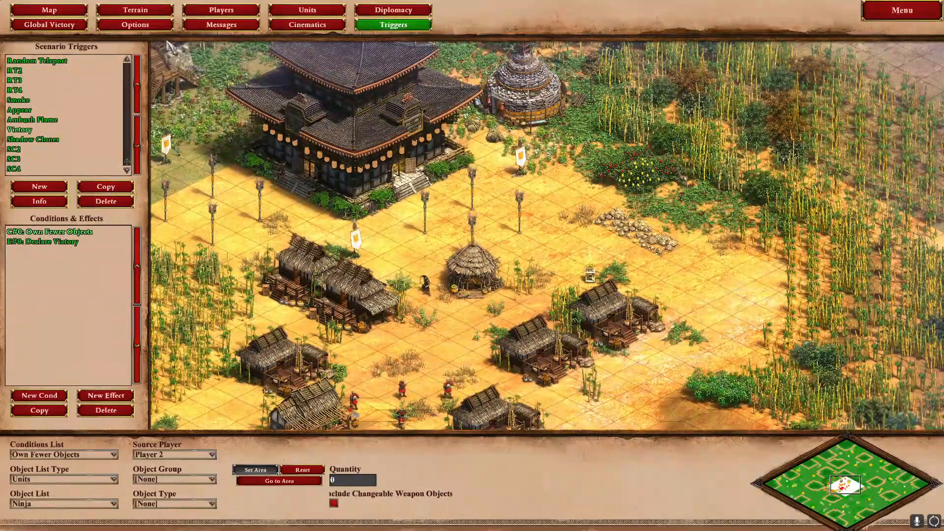
Check which global victory condition the scenario uses.
left_click(53, 27)
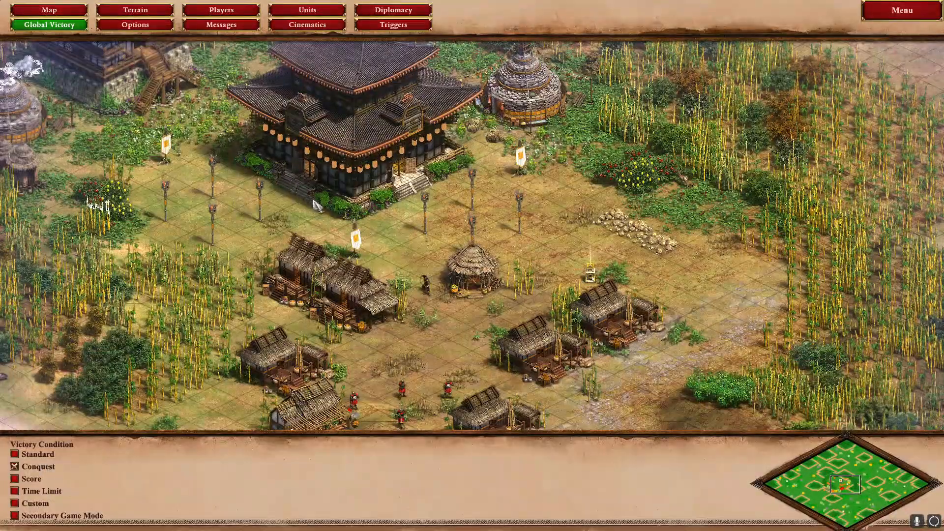
key("Up")
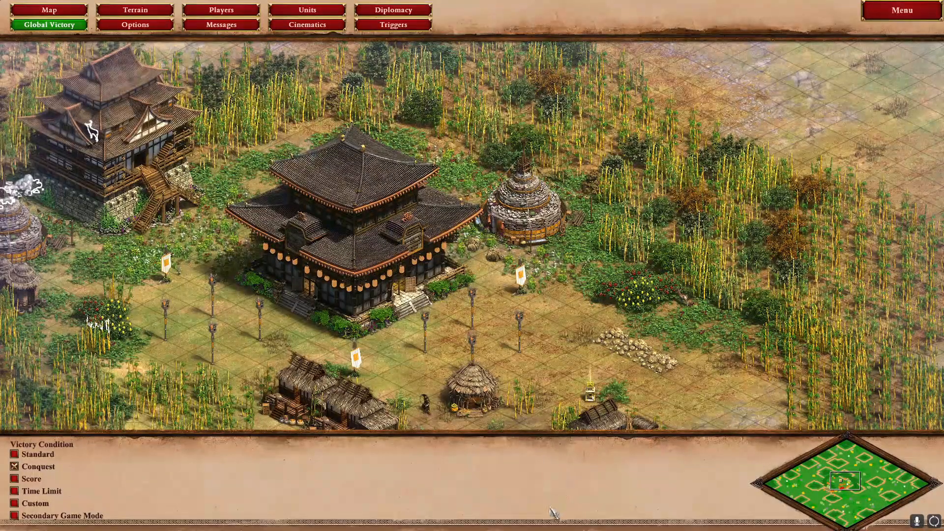
key("Down")
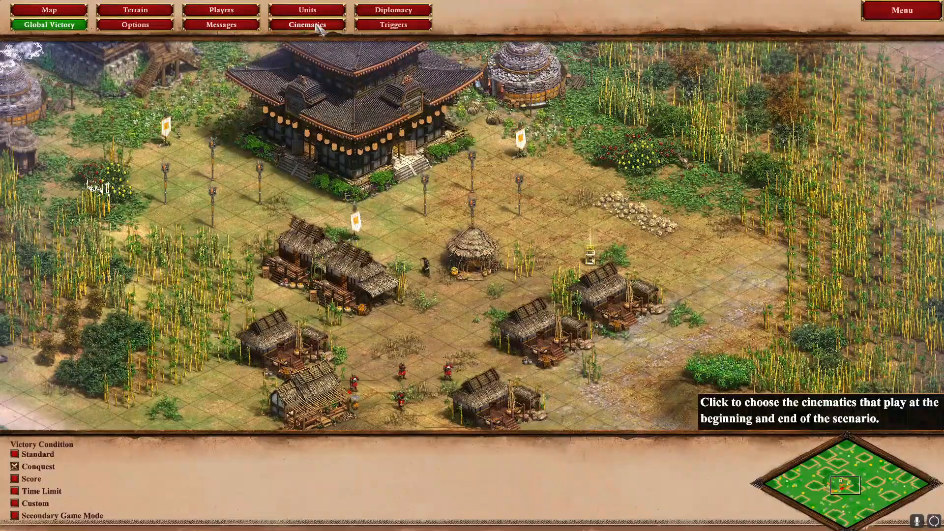
Review the player settings of Player 1 and Player 2, including tribe name, color, civilization and starting age.
left_click(242, 14)
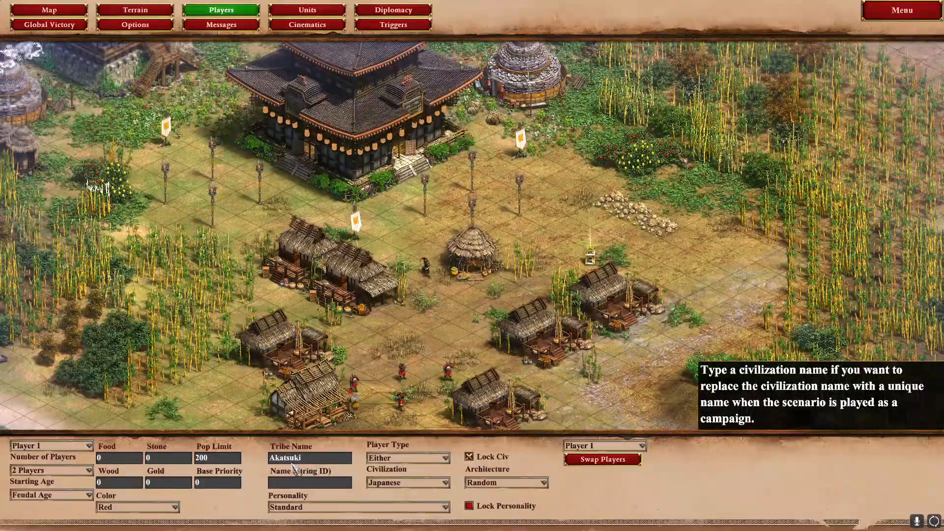
left_click(81, 448)
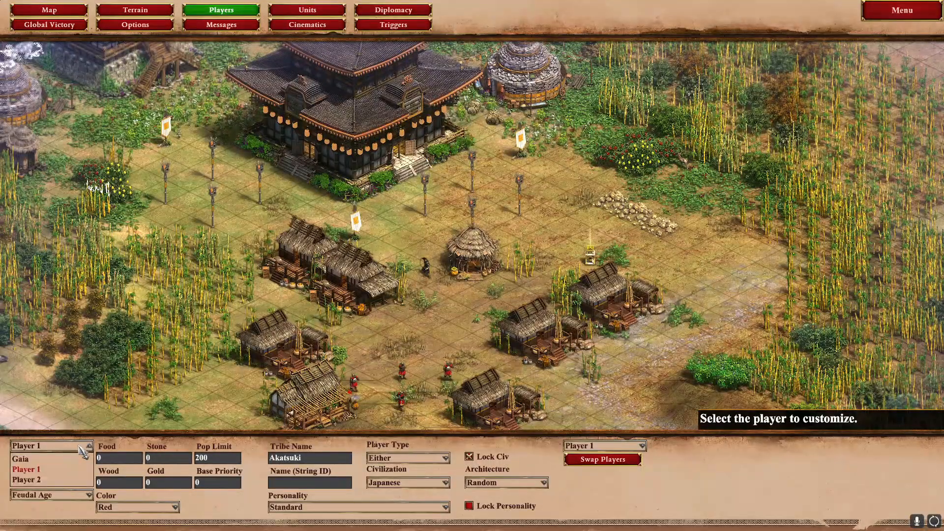
left_click(44, 480)
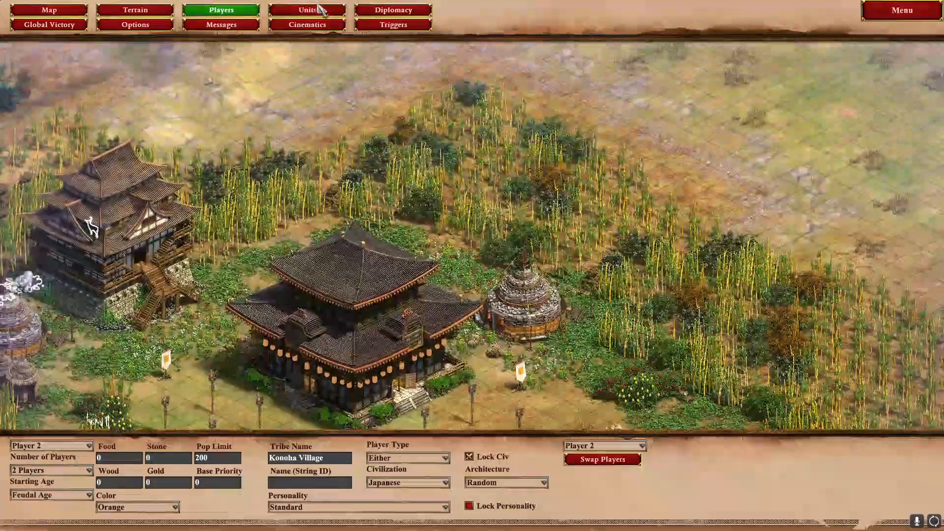
Check Player 2's diplomatic stance towards Player 1 and look over the scenario's map settings.
left_click(318, 10)
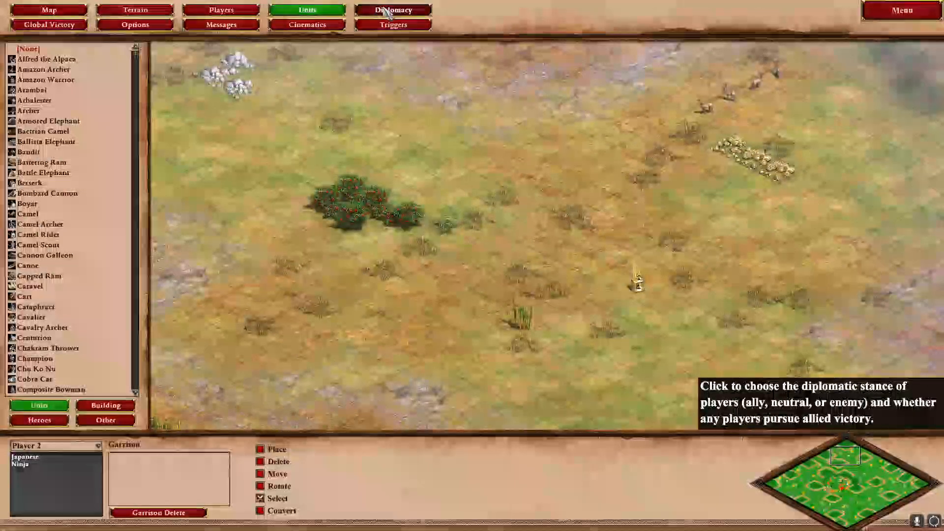
left_click(393, 9)
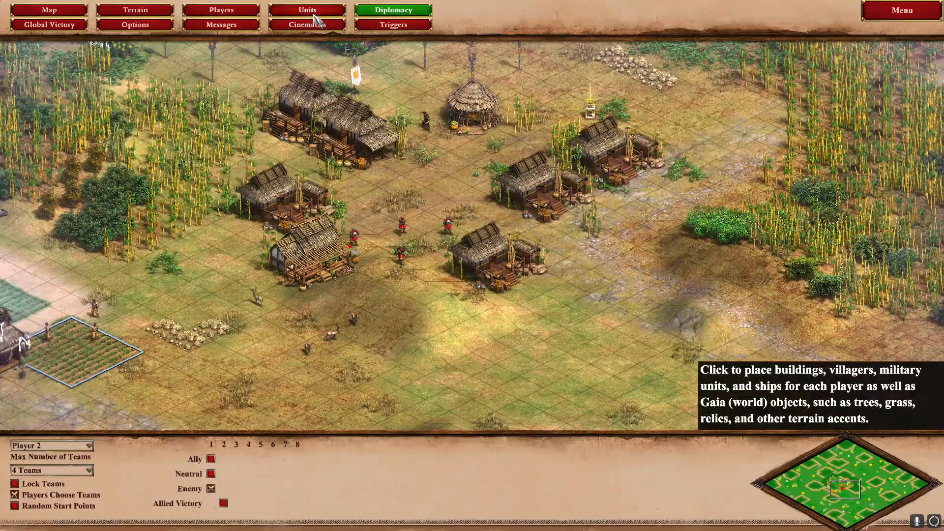
left_click(393, 24)
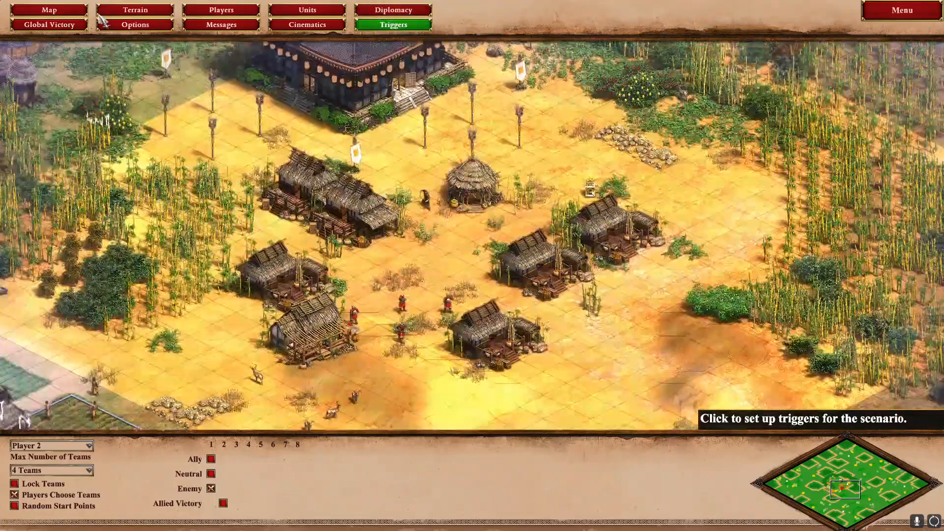
left_click(49, 10)
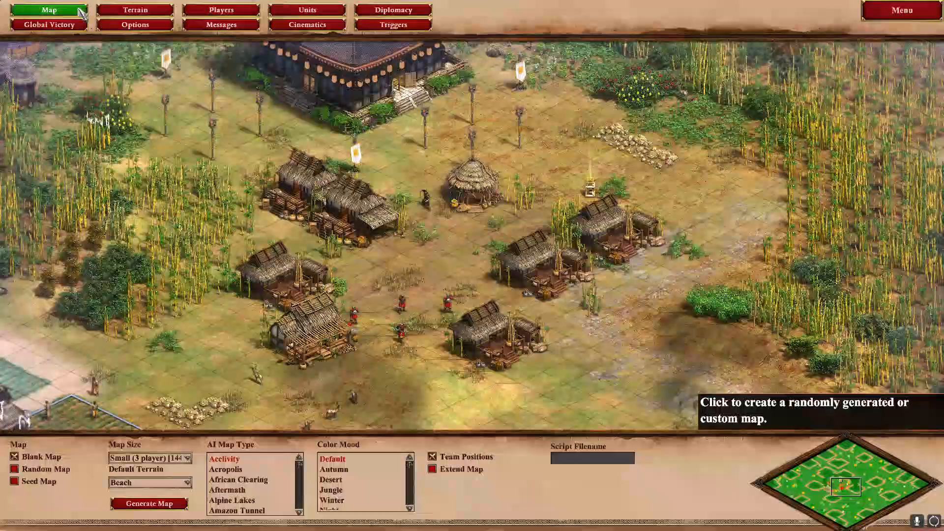
Look over the scenario's trigger list from its beginning and start a test of the scenario.
left_click(403, 27)
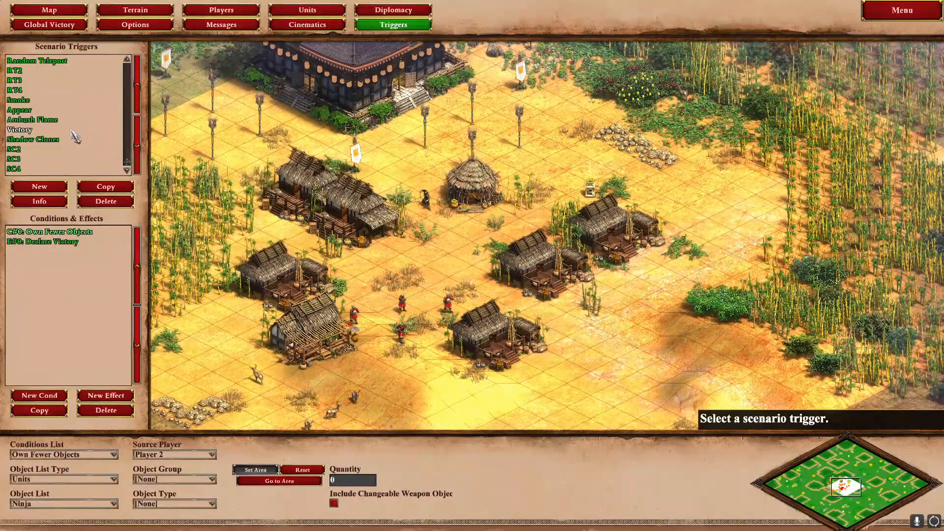
scroll(74, 140, "up", 2)
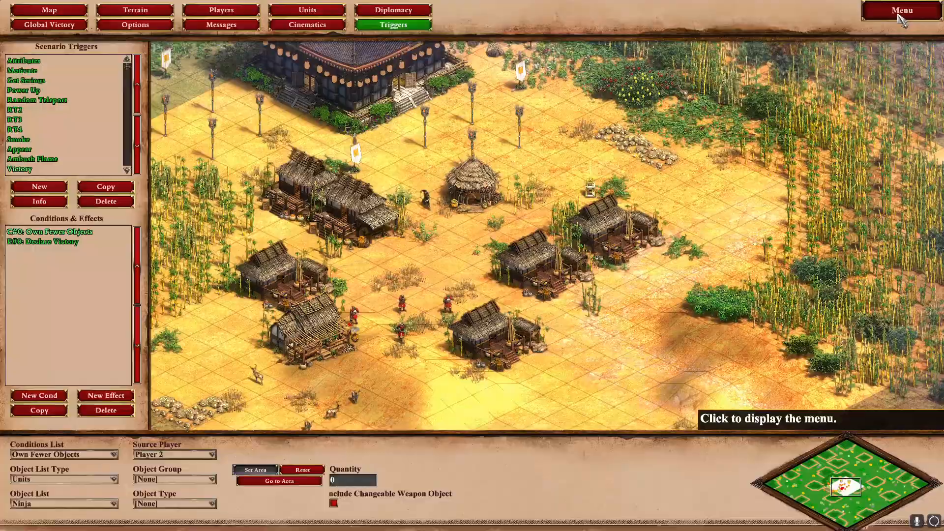
left_click(902, 14)
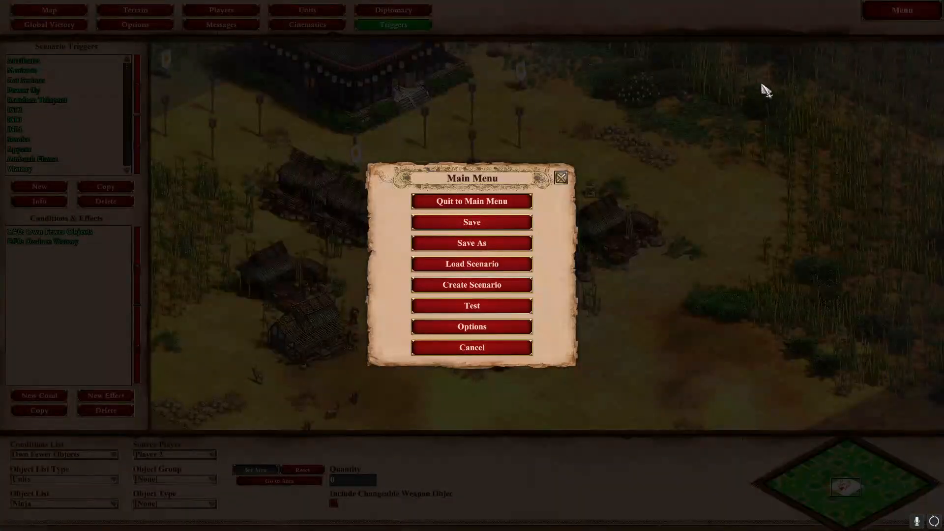
left_click(499, 307)
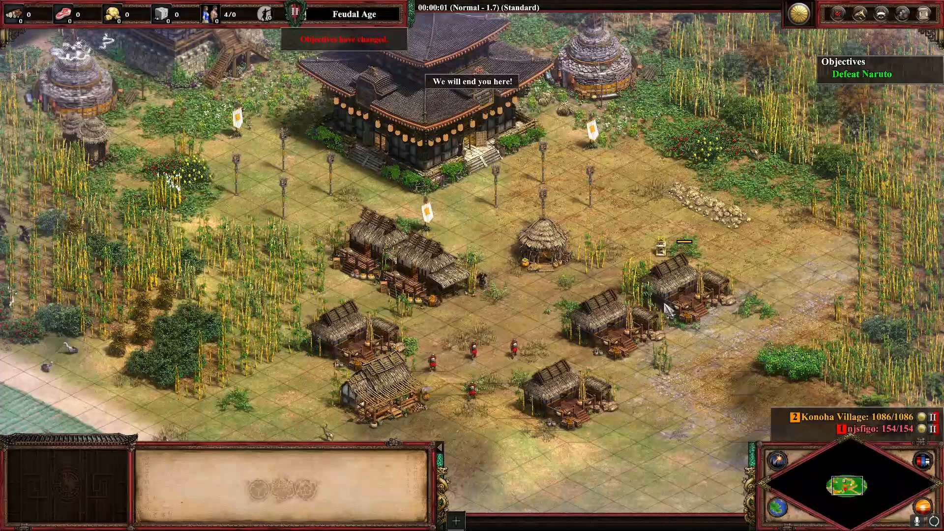
Watch the village fight up close during the test, inspecting a house and the area around the shadow clones.
left_click(848, 488)
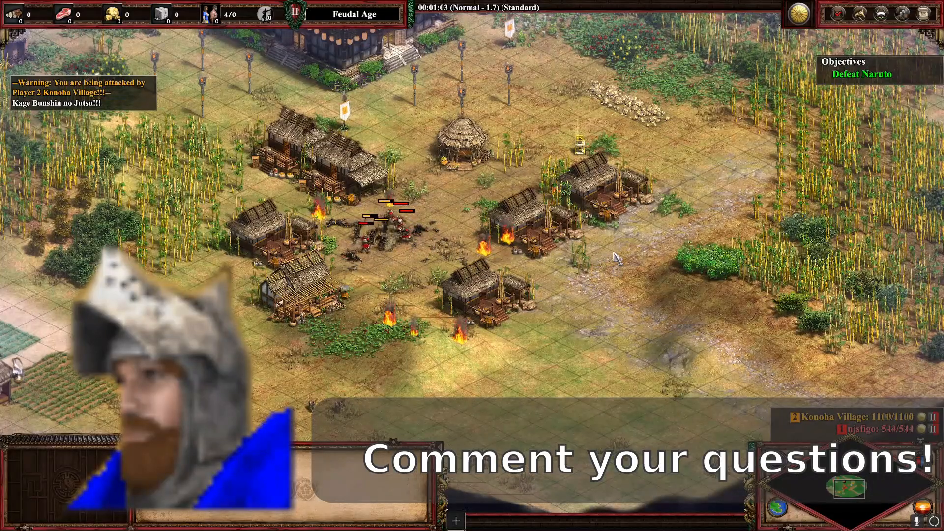
scroll(405, 165, "up", 3)
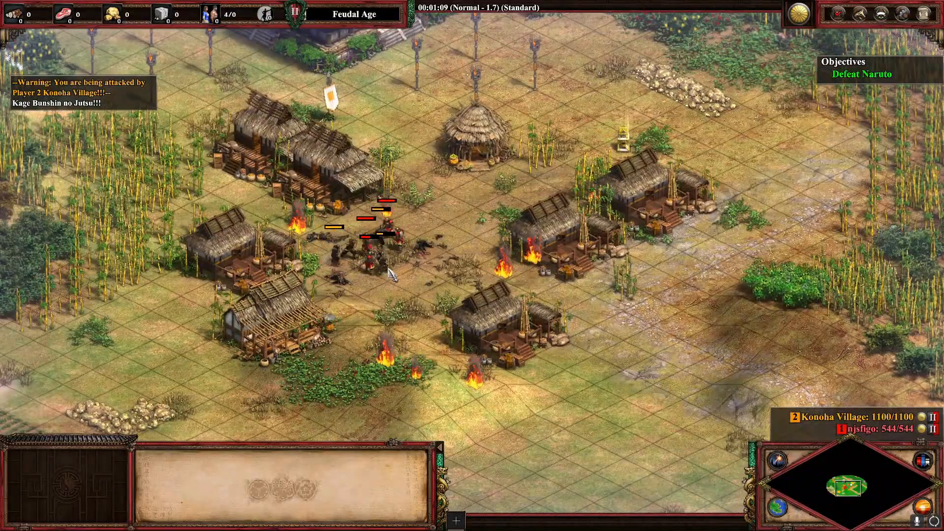
left_click(389, 269)
left_click(475, 296)
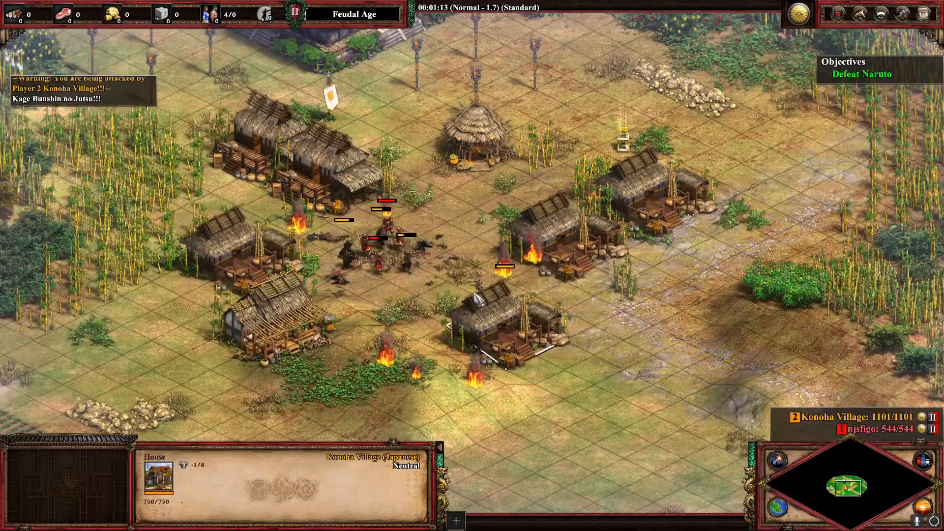
left_click(632, 312)
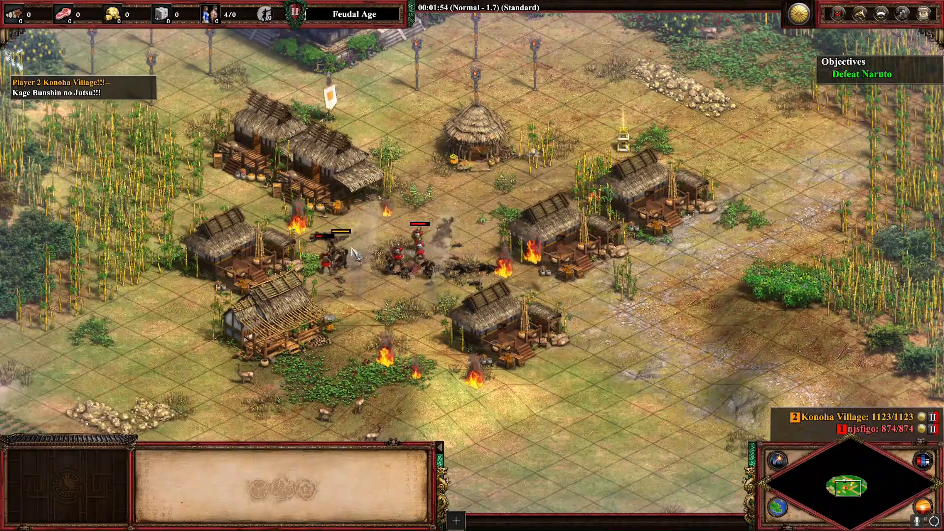
left_click(353, 252)
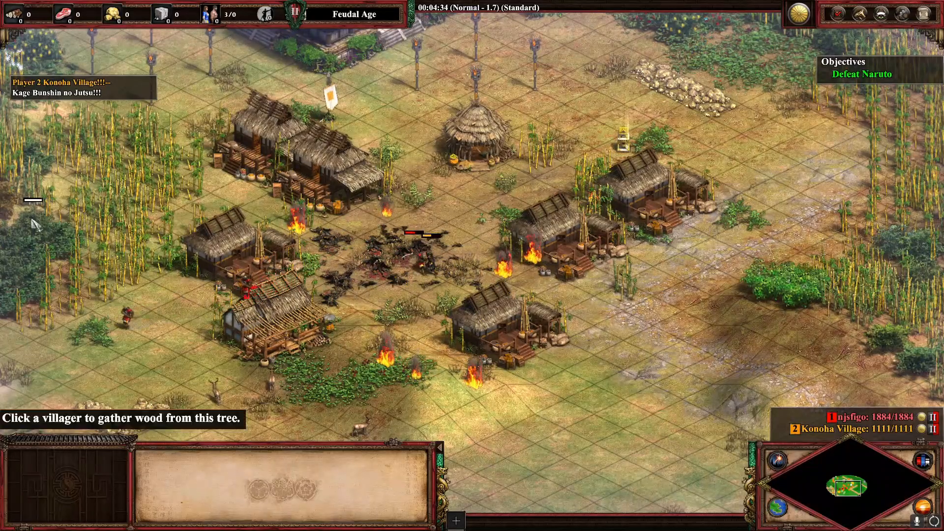
Send the red units near the western houses back into the village fight and select Naruto to inspect his stats.
left_click_drag(54, 290, 207, 344)
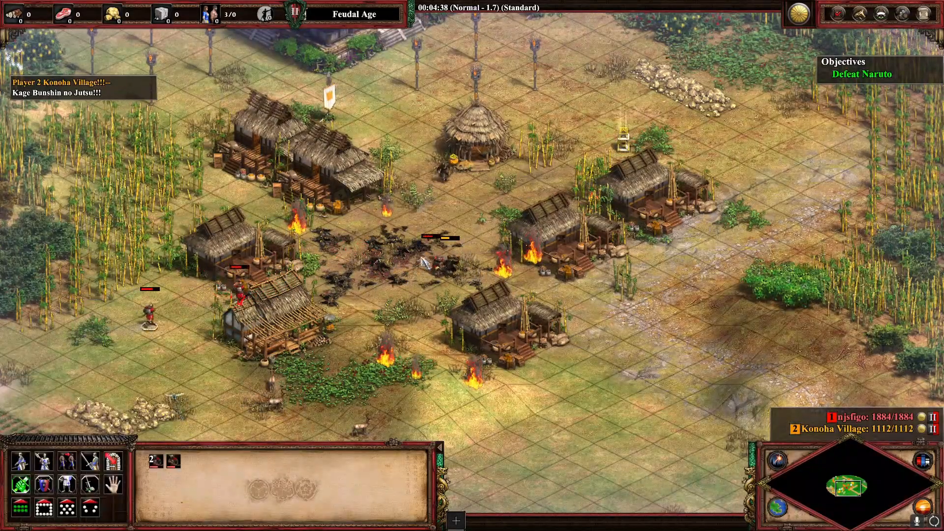
right_click(448, 264)
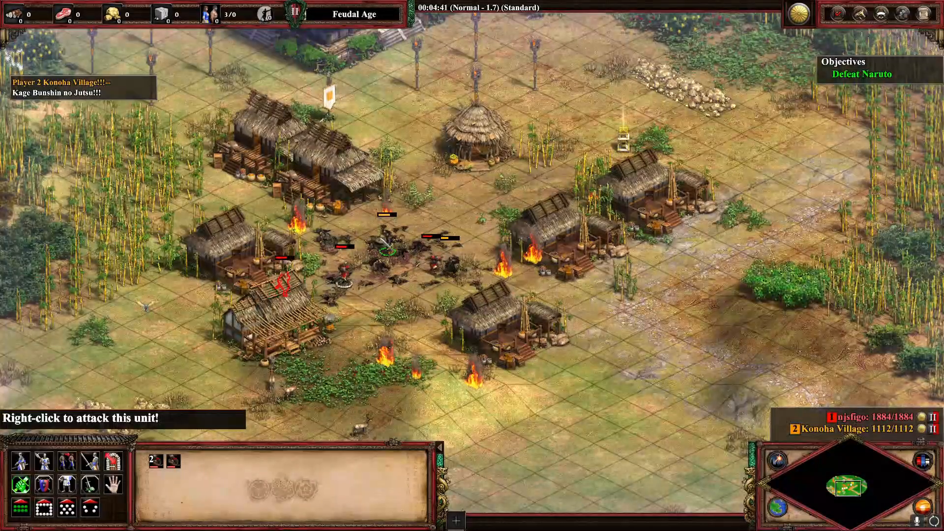
left_click(388, 246)
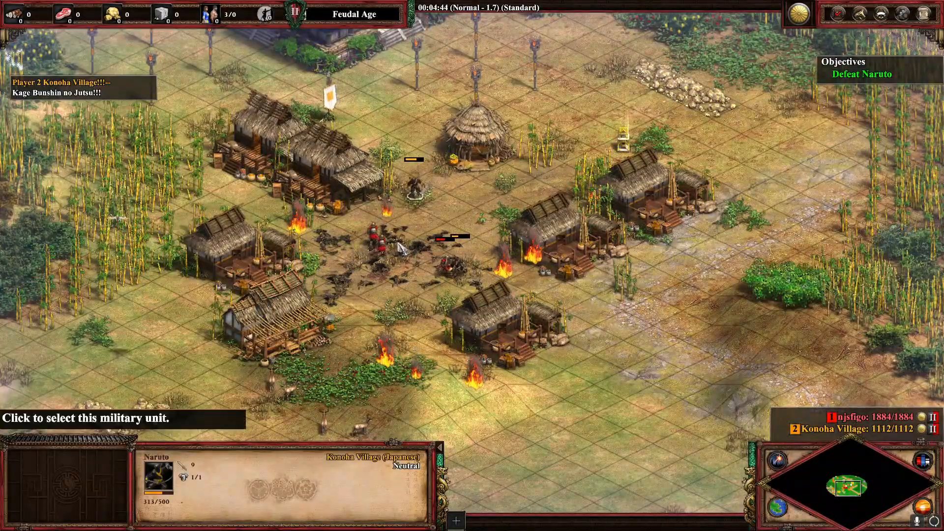